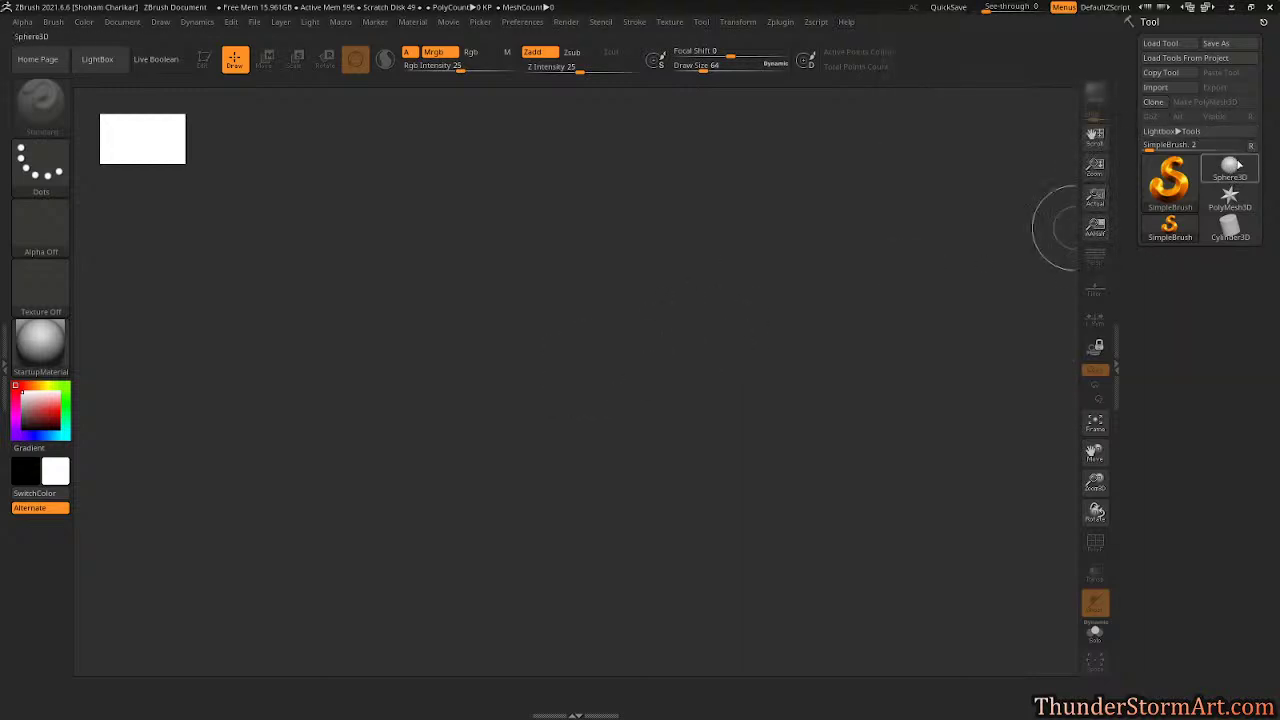
Step: Draw a Sphere3D on the canvas, enter edit mode and convert it to a PolyMesh3D
left_click(1237, 165)
left_click_drag(578, 389, 588, 527)
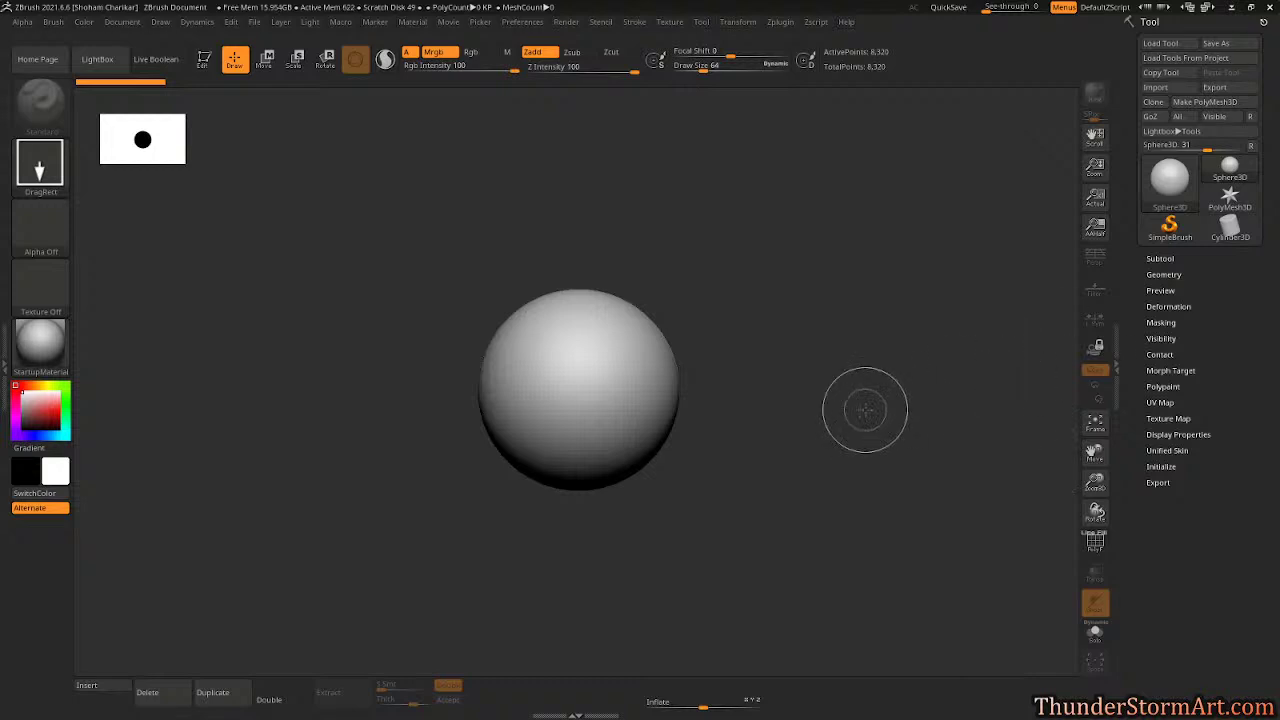
key("t")
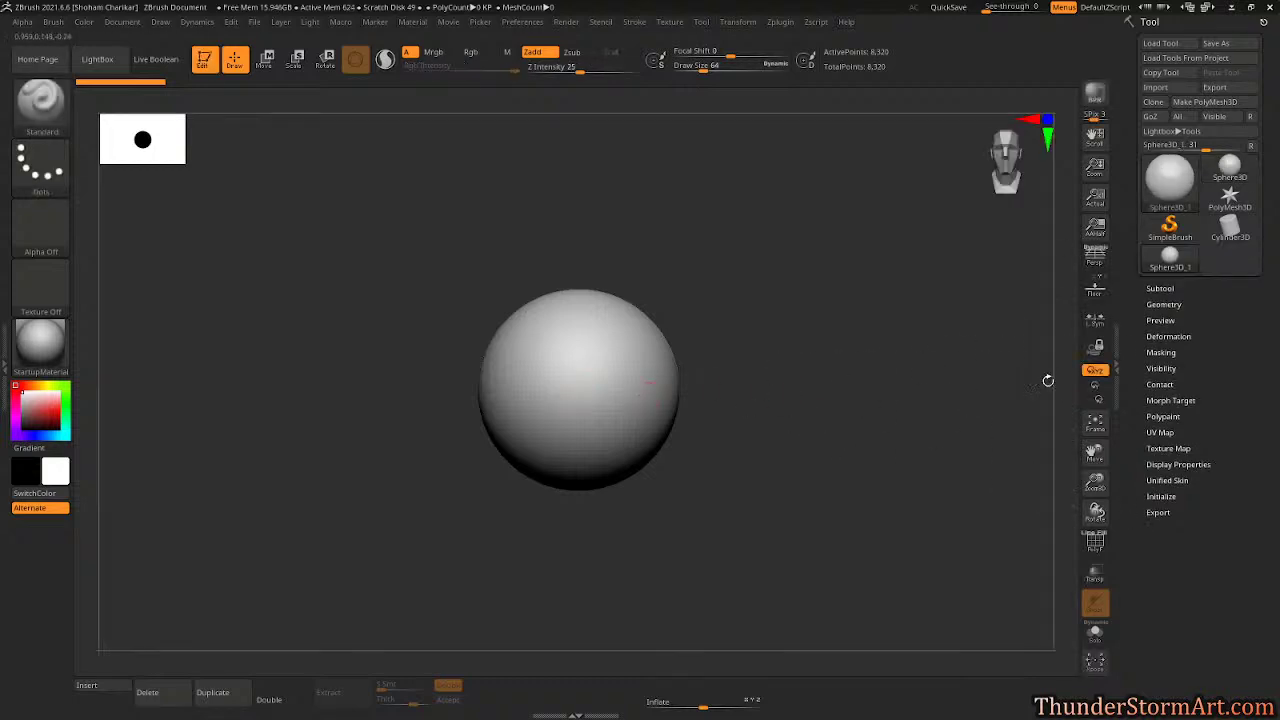
left_click(1205, 102)
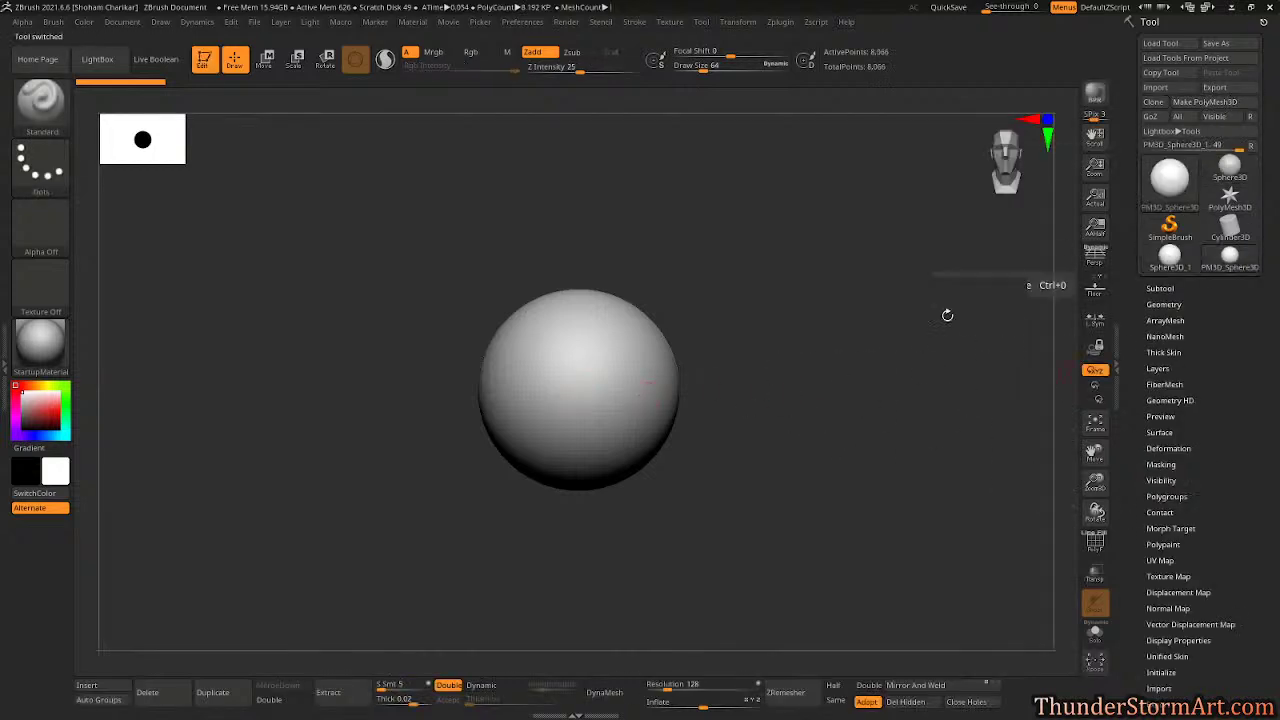
Step: Initialize the mesh as a QCube and show its polyframe
scroll(1244, 592, "down", 3)
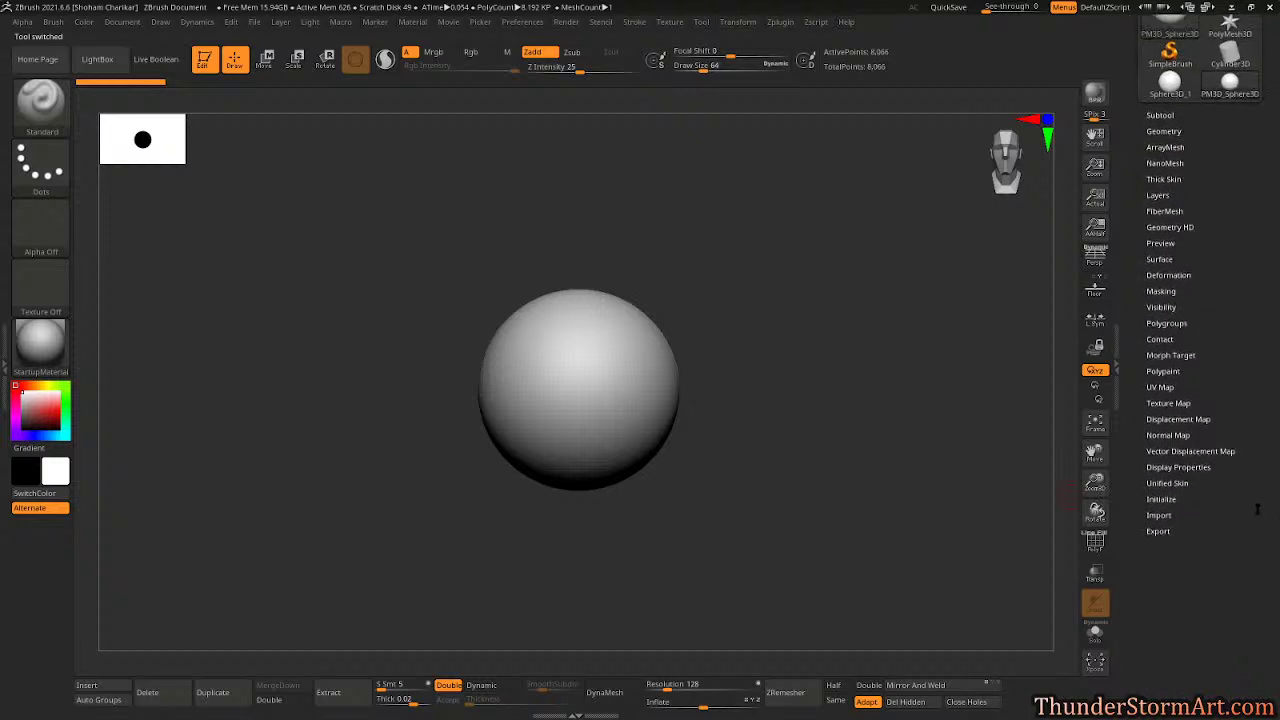
left_click(1161, 499)
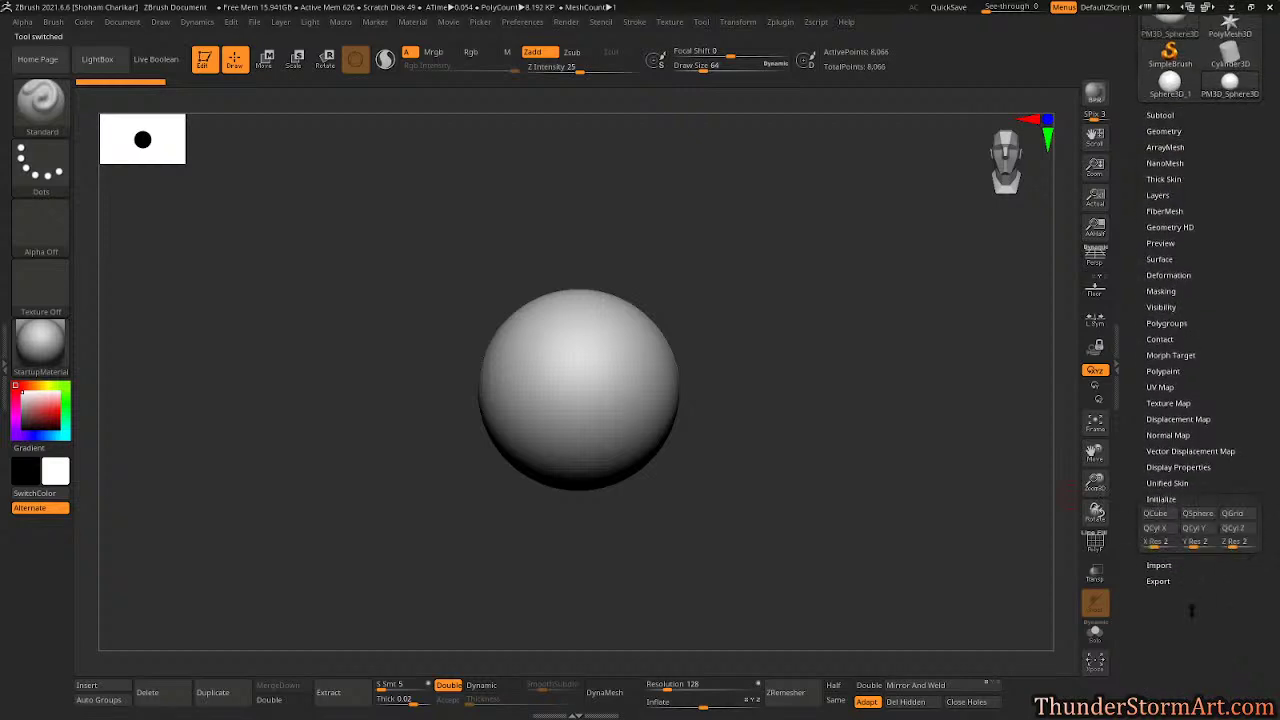
left_click(1155, 513)
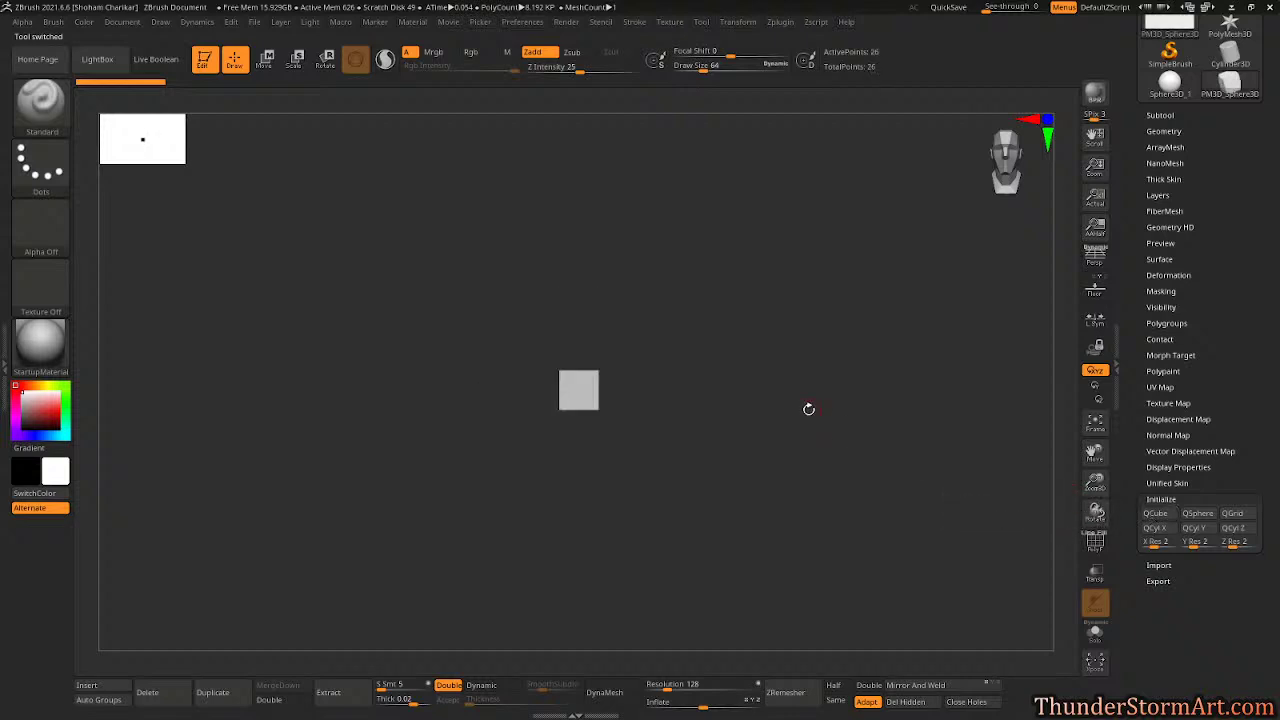
key("shift+f")
mouse_move(747, 373)
left_mouse_down("alt")
mouse_move(817, 531)
mouse_move(758, 411)
mouse_move(774, 423)
mouse_move(769, 409)
mouse_move(823, 409)
left_mouse_up("alt")
left_click_drag(789, 356, 811, 403)
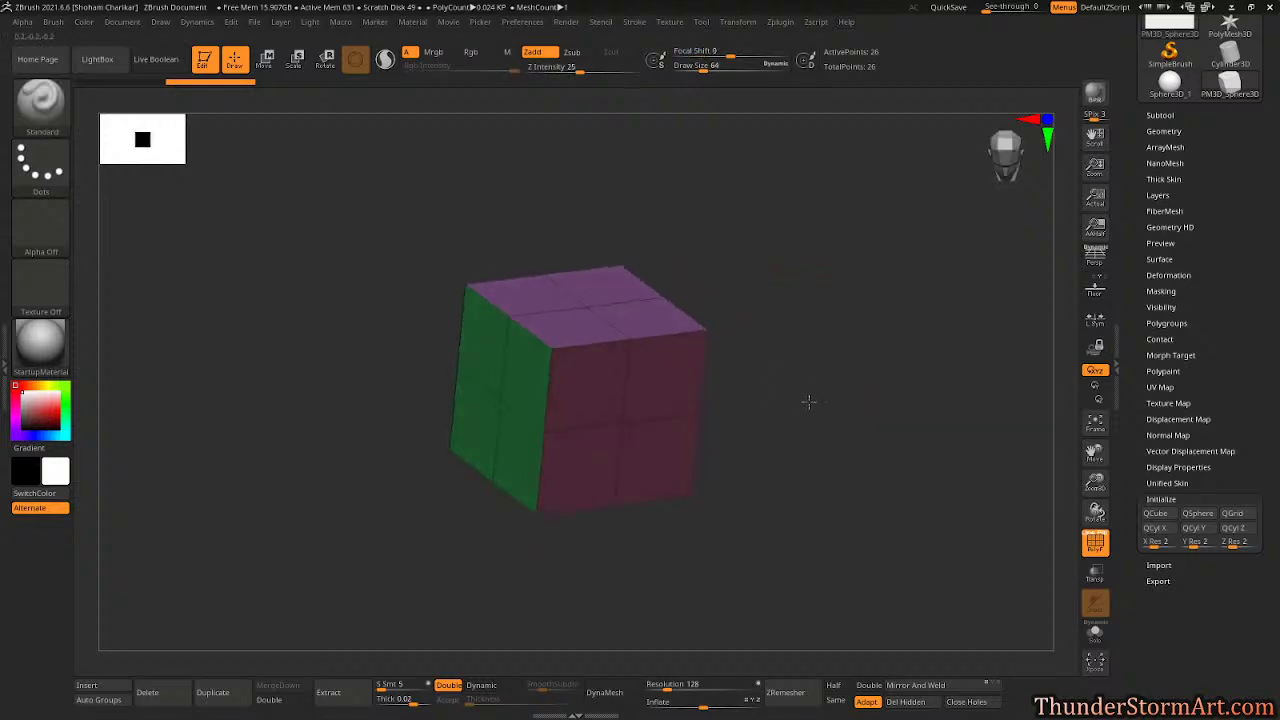
Step: Isolate the cube's top and bottom polygroup and turn on double-sided display
left_click(588, 312, "ctrl+shift")
mouse_move(846, 360)
left_mouse_down()
mouse_move(849, 283)
mouse_move(846, 377)
mouse_move(837, 303)
mouse_move(844, 391)
left_mouse_up()
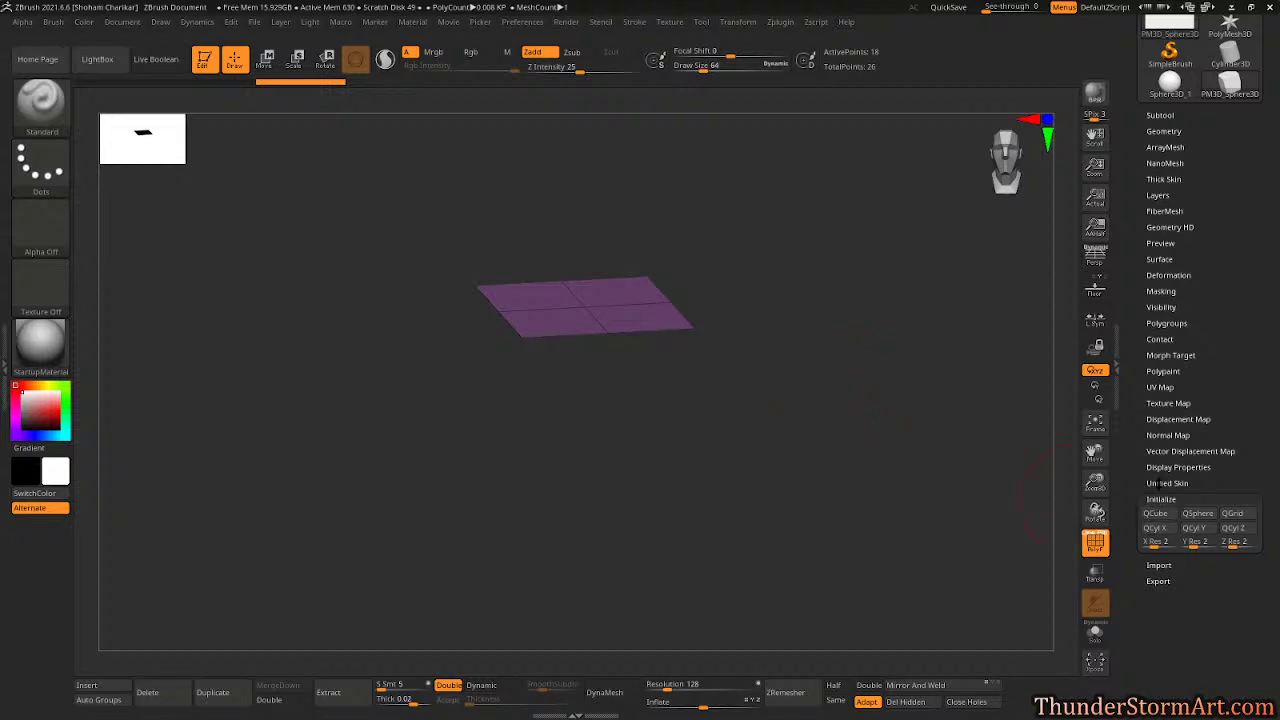
left_click(1170, 467)
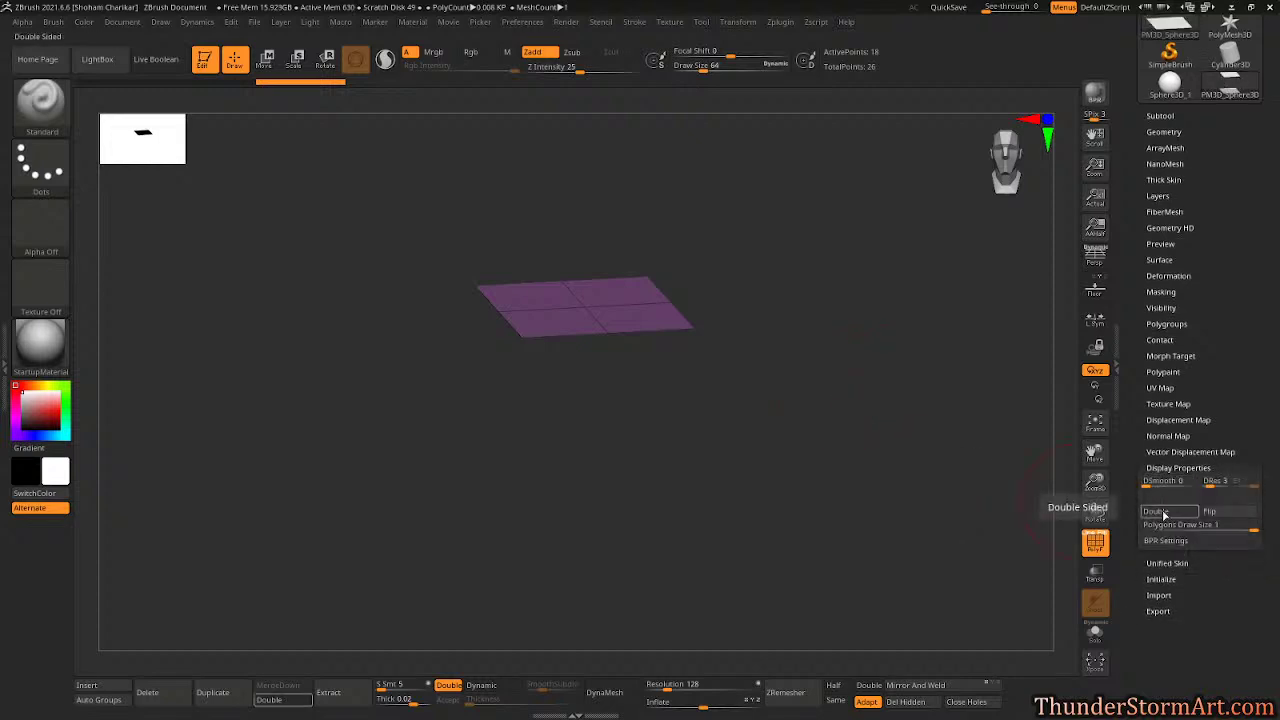
left_click(1158, 511)
Step: Invert the visibility to show only the side walls and delete the hidden top and bottom faces
left_click(855, 418, "ctrl+shift")
mouse_move(889, 409)
left_mouse_down()
mouse_move(830, 410)
mouse_move(900, 416)
left_mouse_up()
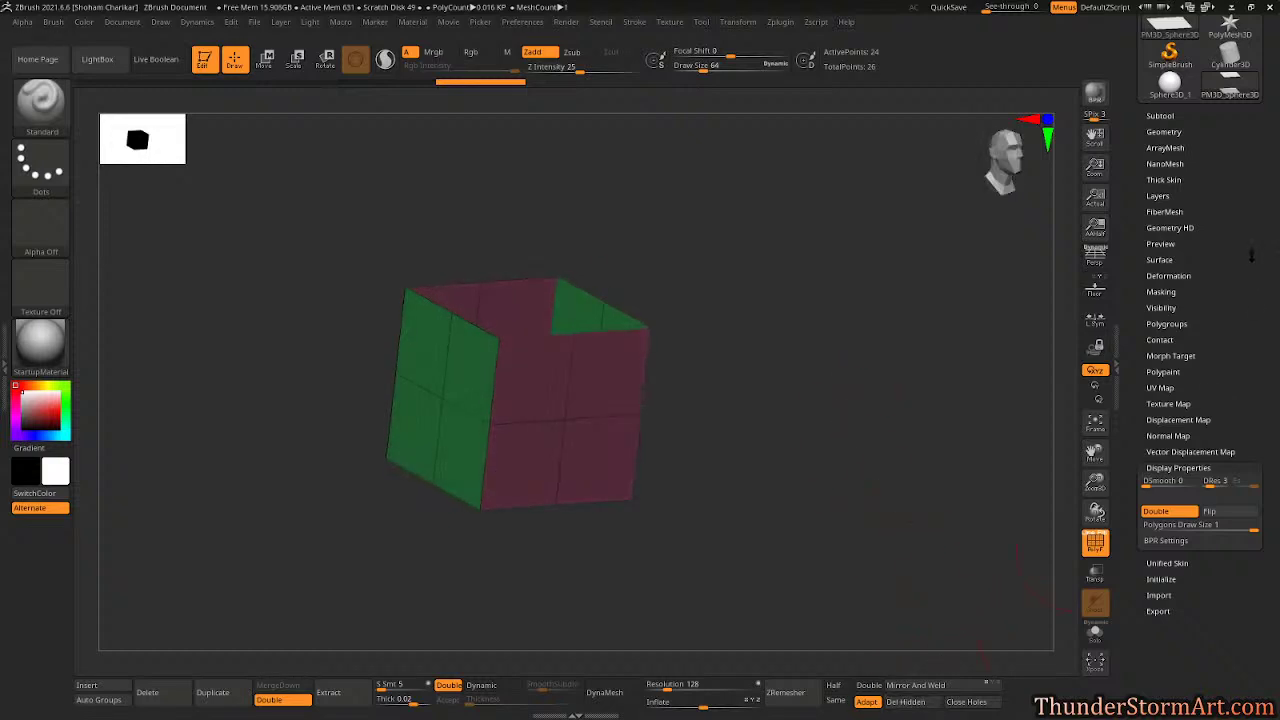
left_click_drag(1252, 255, 1250, 312)
left_click(1164, 189)
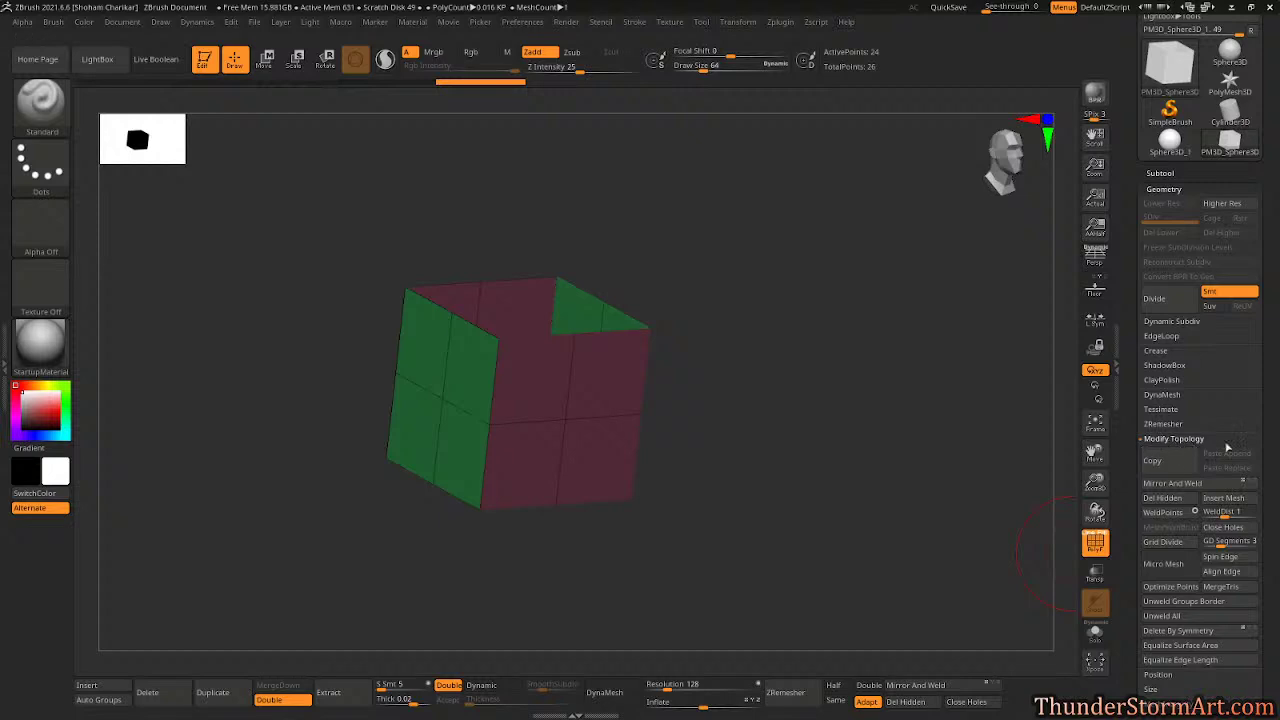
scroll(1276, 448, "down", 3)
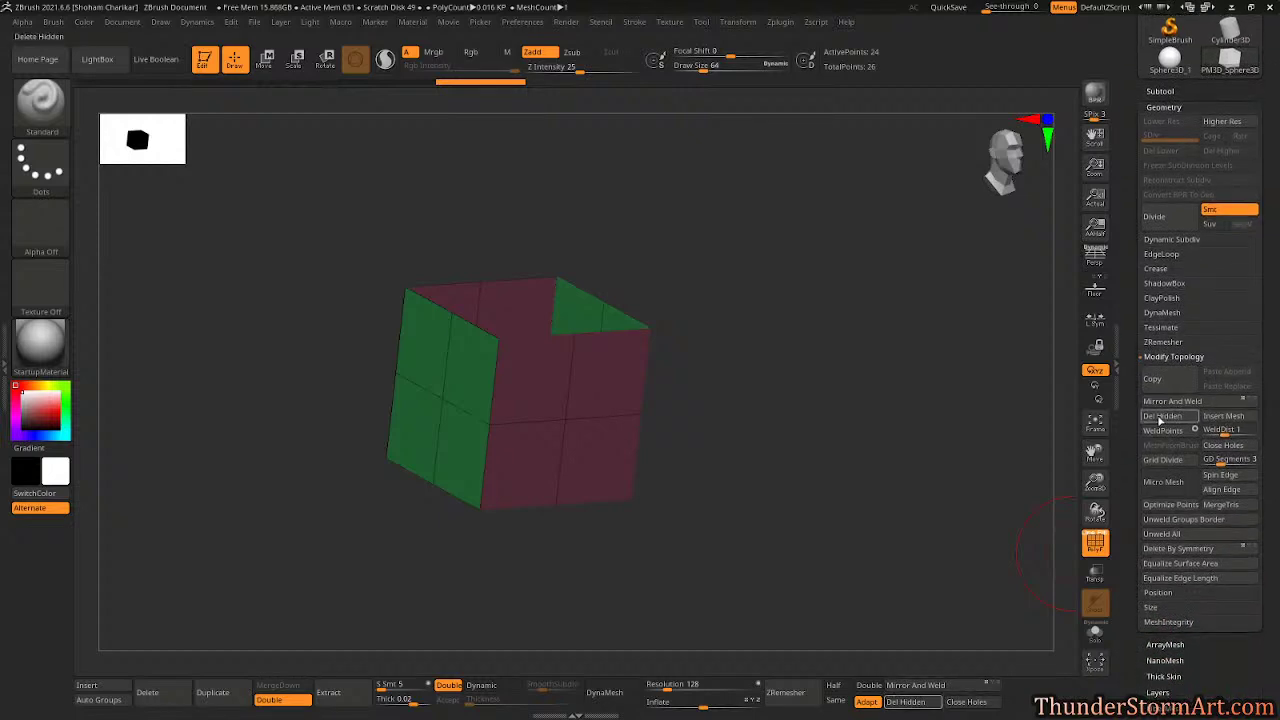
left_click_drag(985, 401, 820, 399)
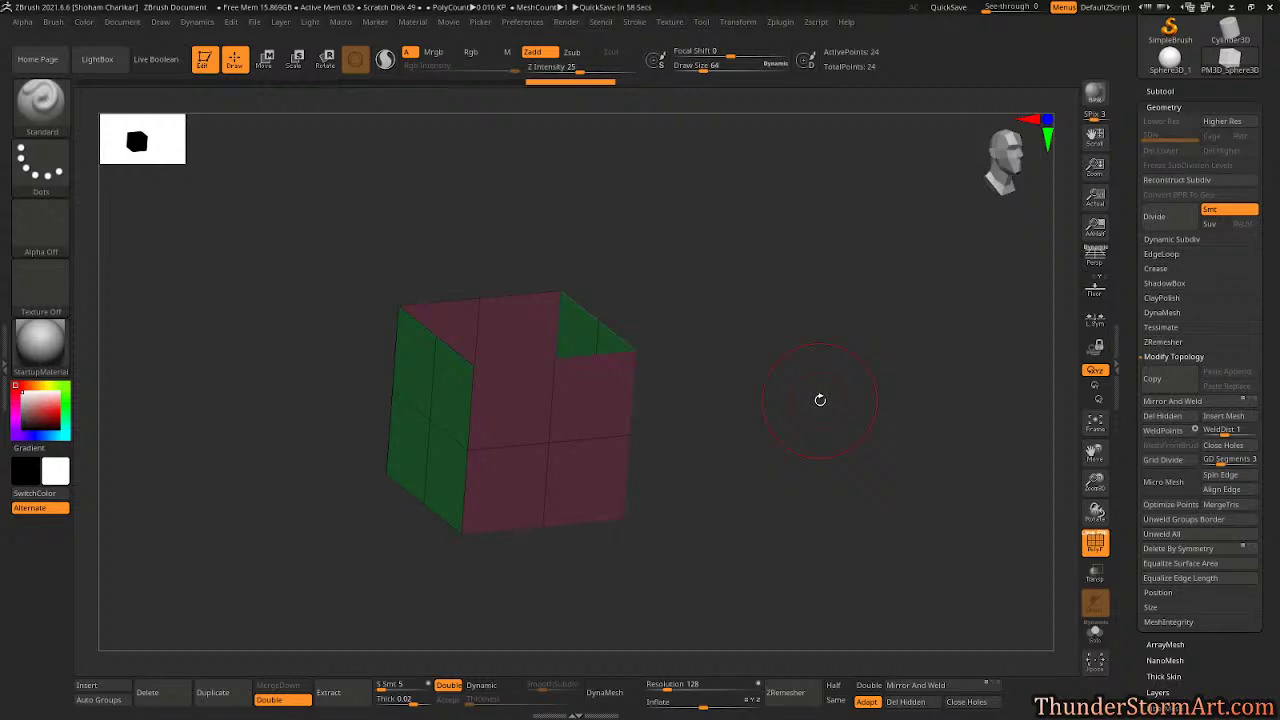
Step: Show the move gizmo on the open box and reset its orientation
key("b")
key("z")
key("m")
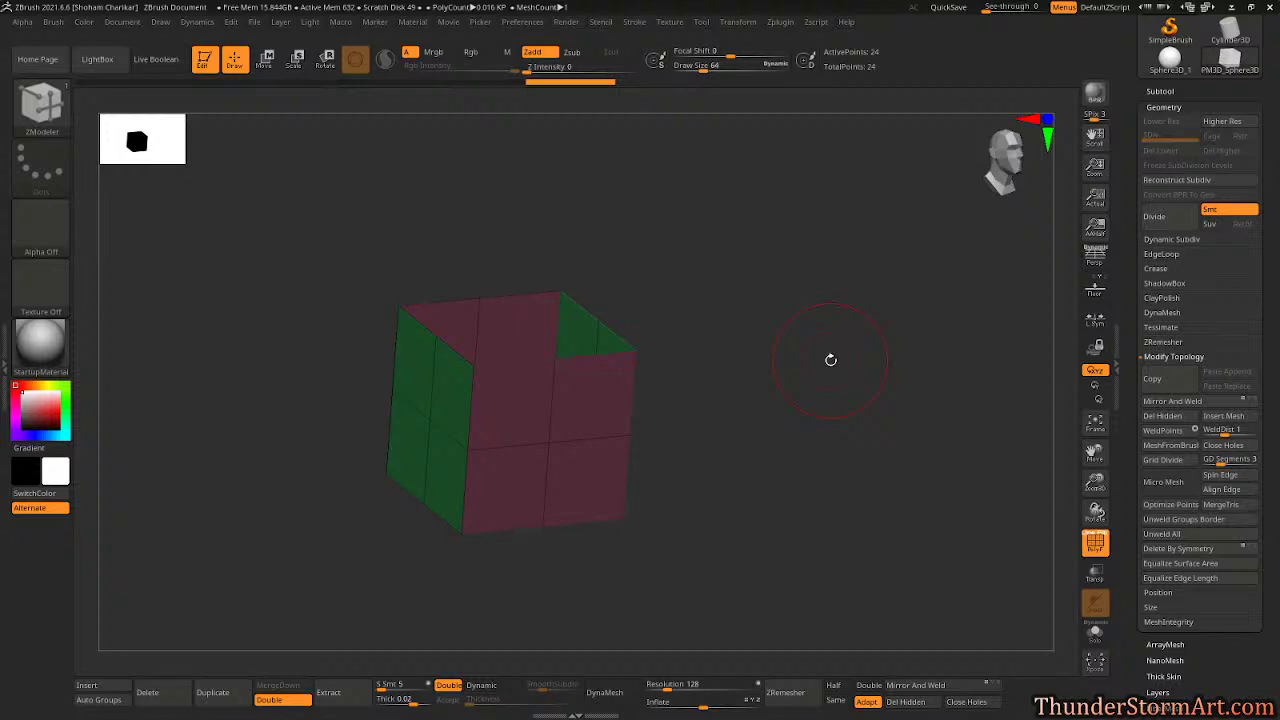
left_click_drag(805, 287, 820, 368)
key("w")
left_click_drag(655, 420, 688, 422)
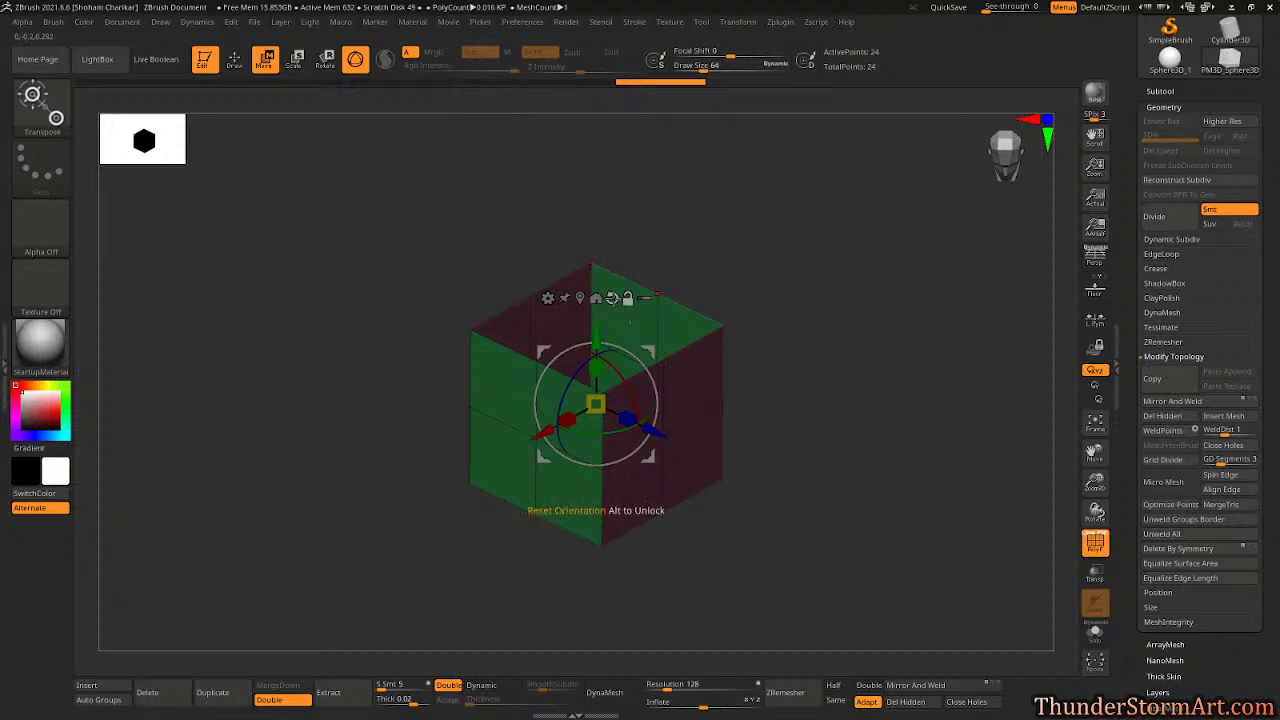
left_click(612, 298)
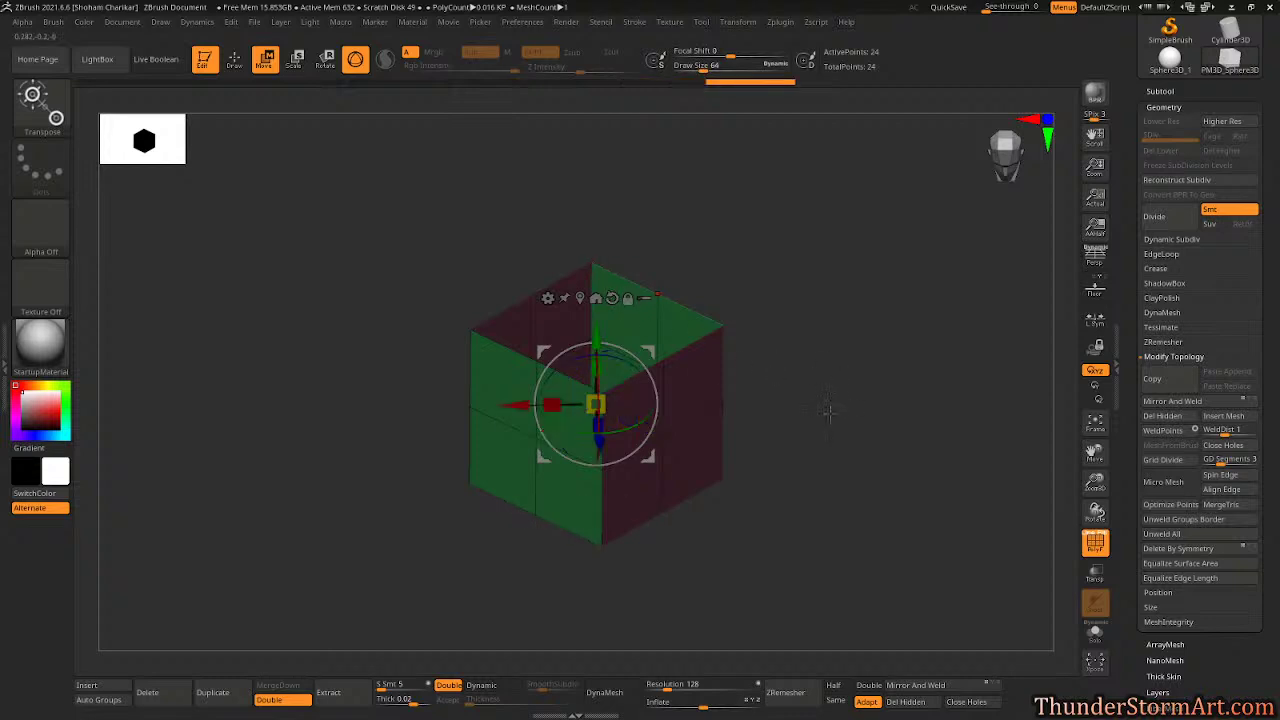
Step: Delete the middle edge loops from the box's walls with the ZModeler brush, leaving one polygon per side
key("q")
key("b")
key("z")
key("m")
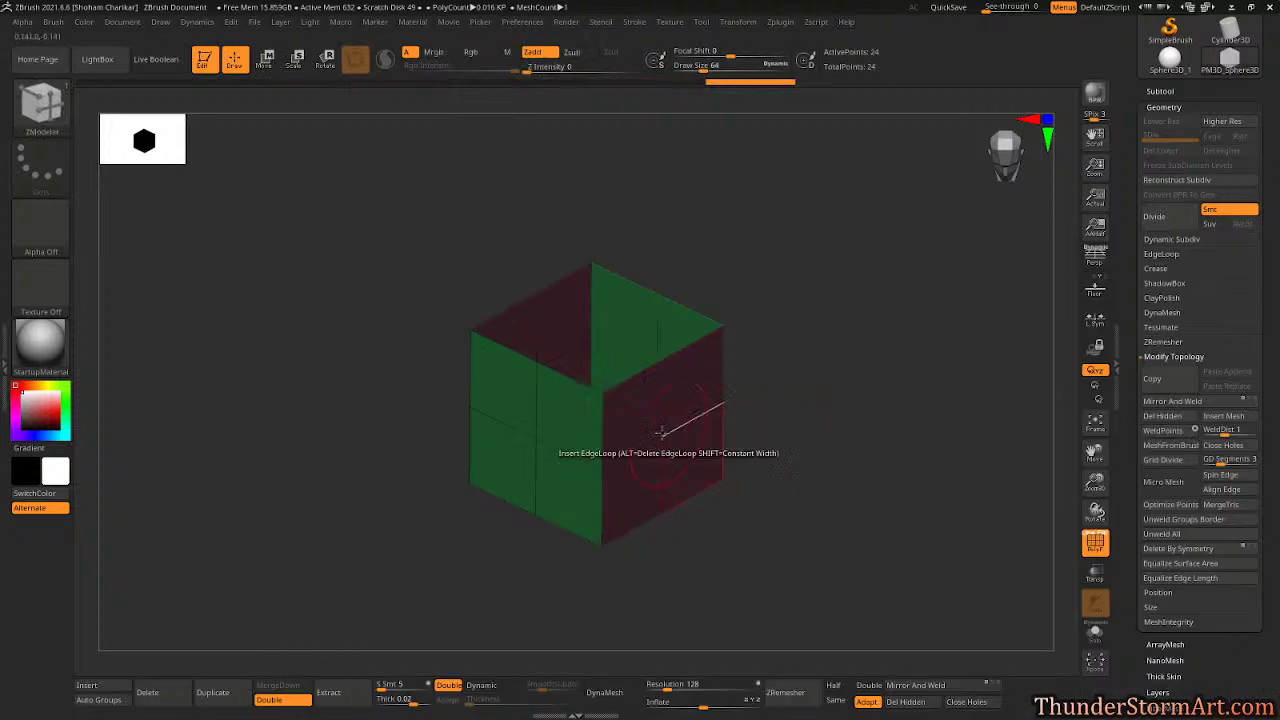
left_click(663, 409)
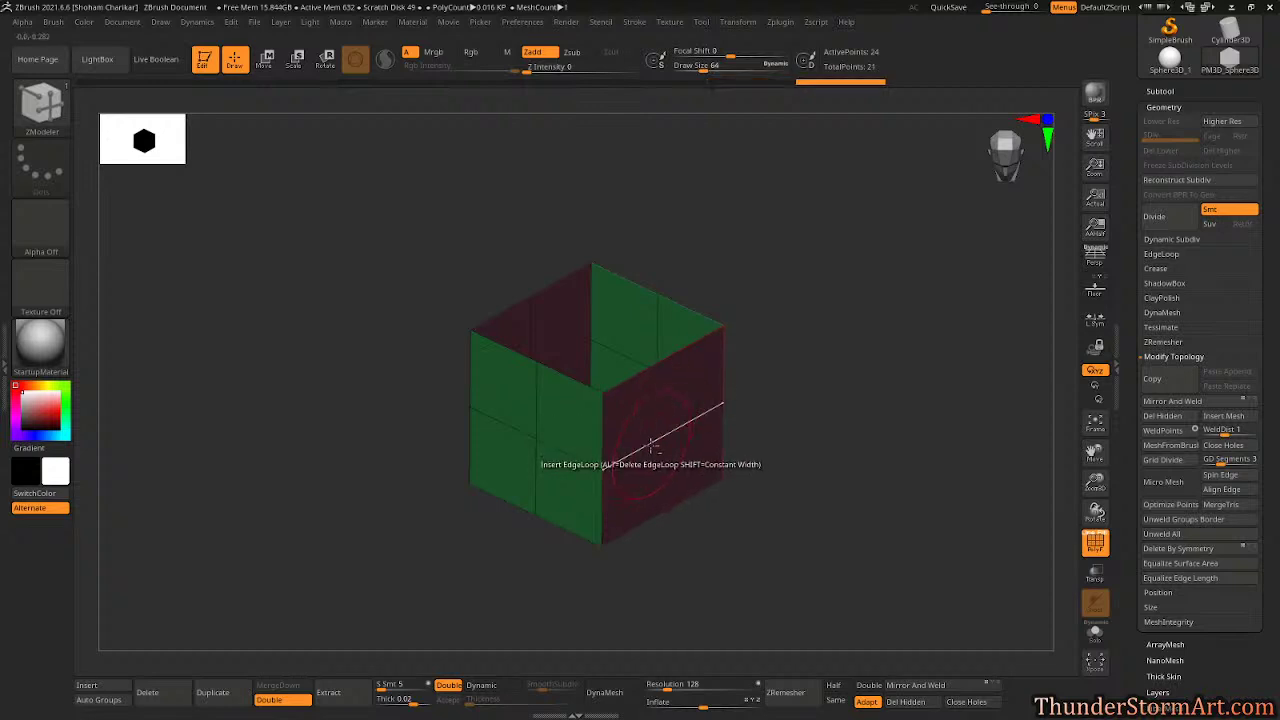
key("ctrl+z")
key("ctrl+z")
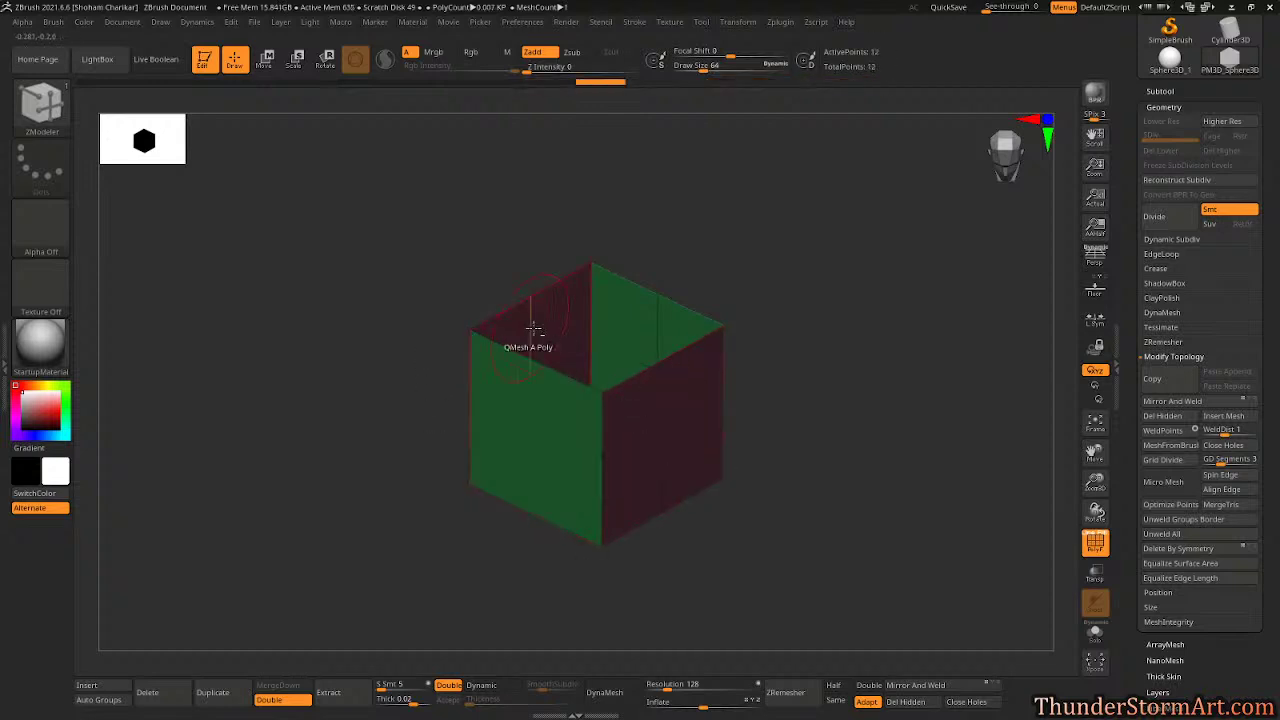
key("ctrl+z")
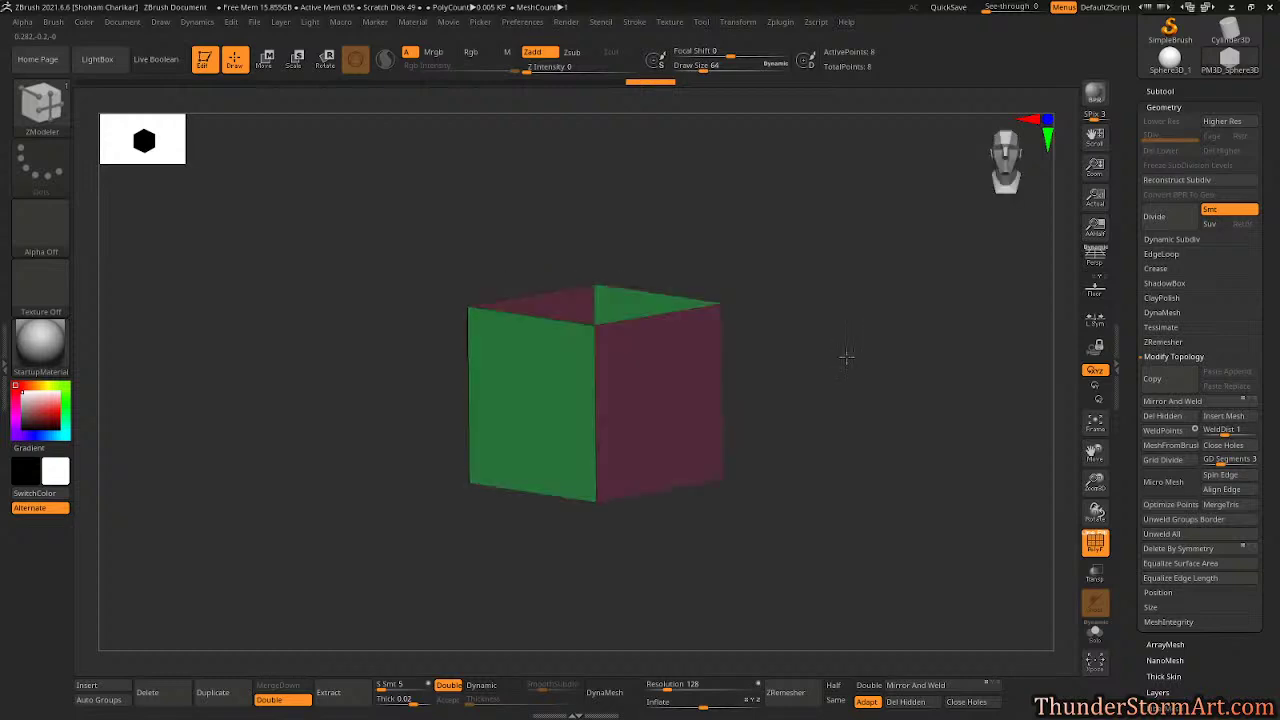
Step: Set the ZModeler edge action to Insert with the Multiple EdgeLoops target and the Keep Polygroup modifier
left_click_drag(820, 346, 820, 325)
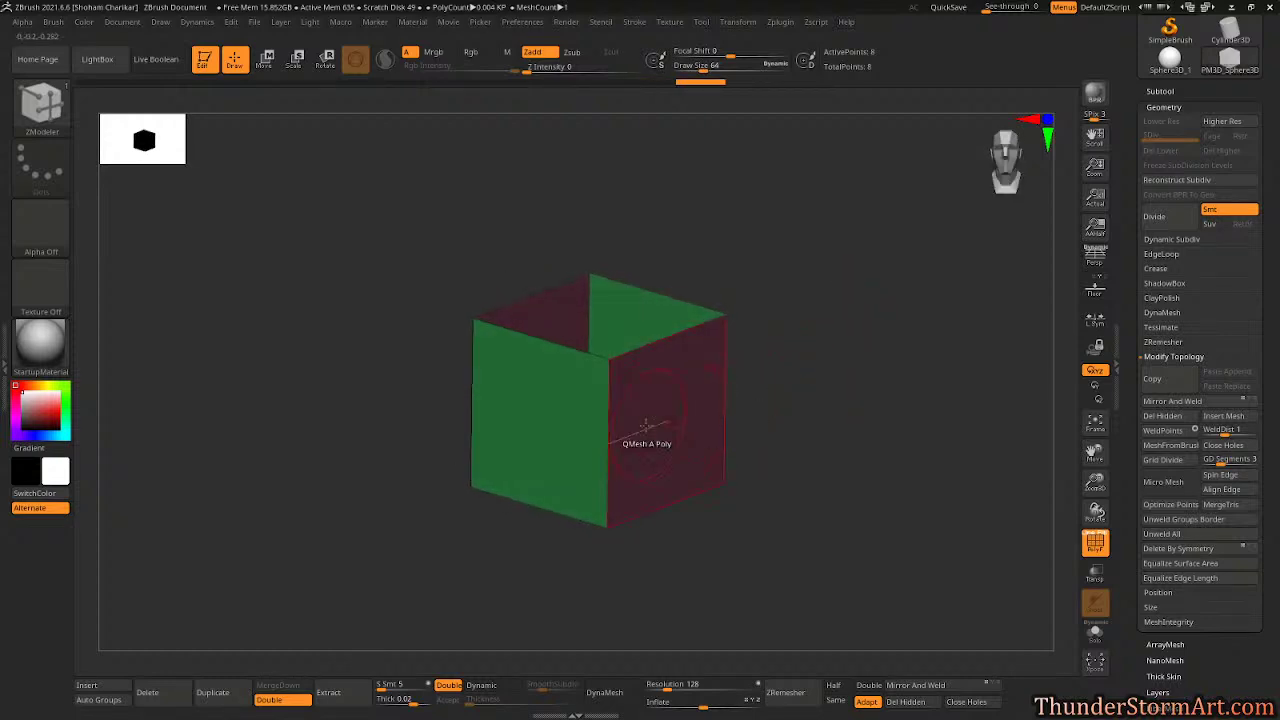
key("space")
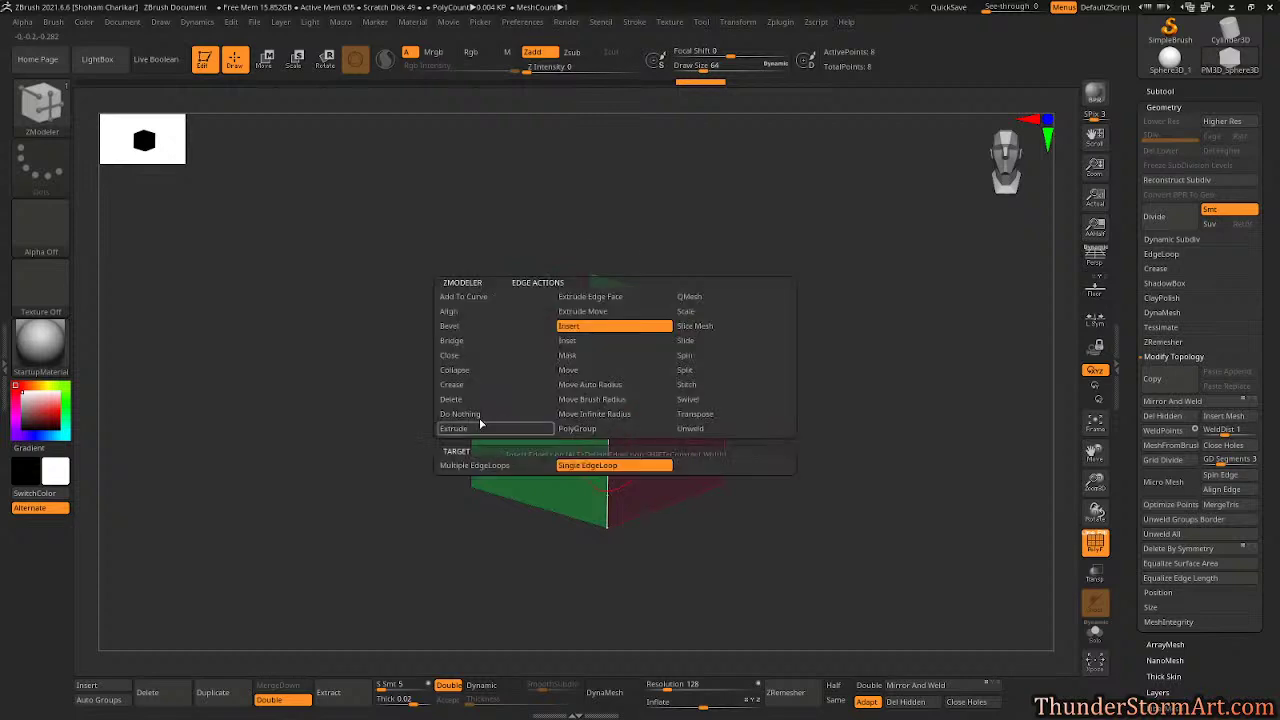
left_click(485, 466)
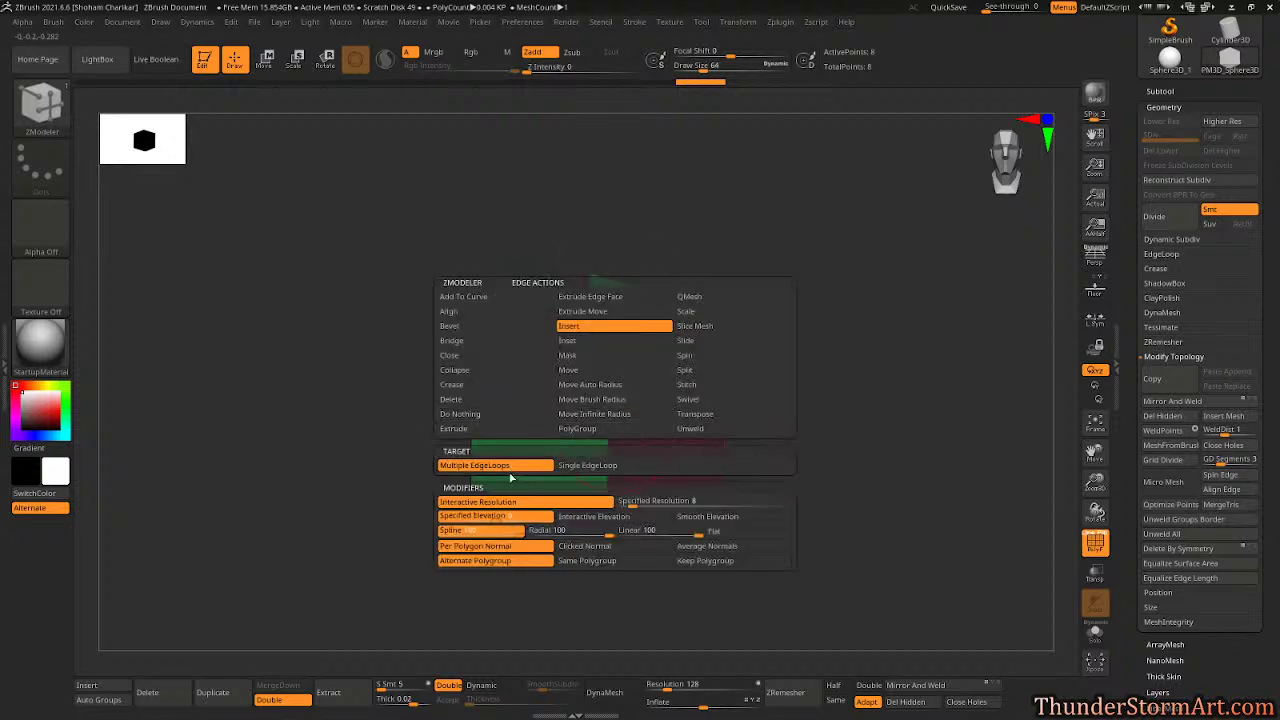
left_click(705, 560)
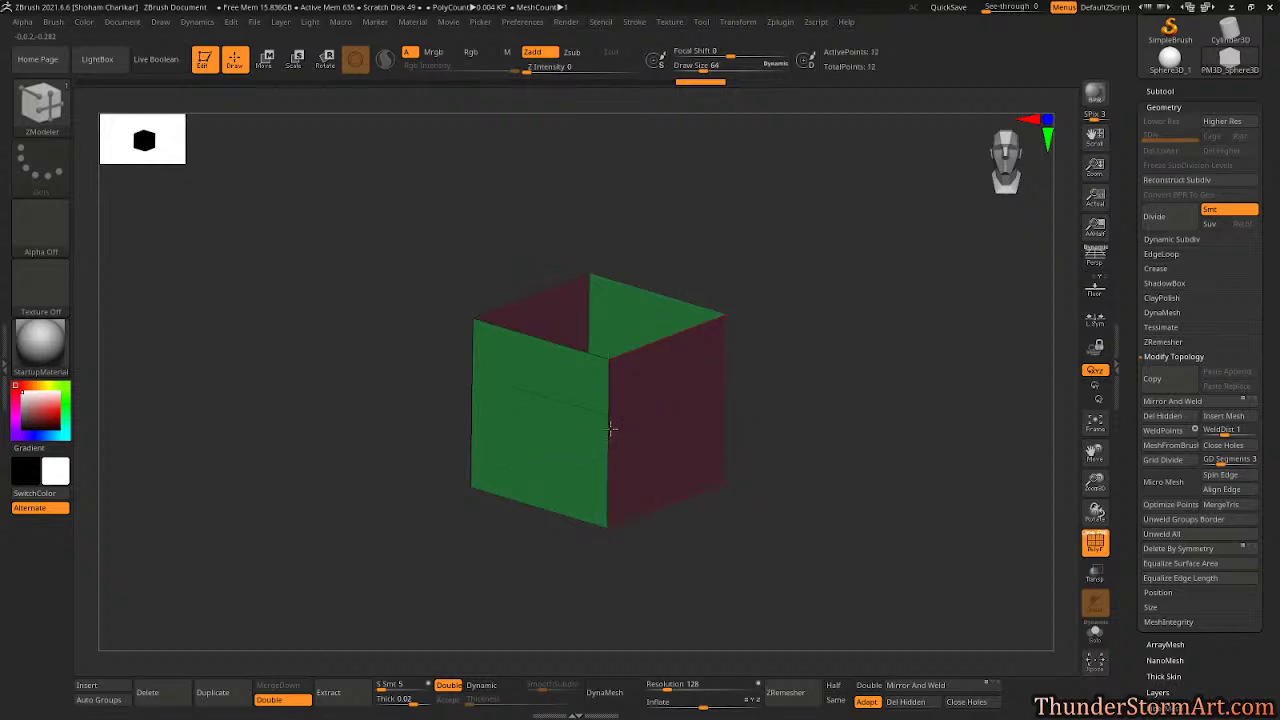
Step: Try to insert edge loops around the box's walls and scale the middle band
mouse_move(610, 428)
left_mouse_down()
mouse_move(857, 434)
mouse_move(858, 408)
mouse_move(430, 490)
left_mouse_up()
key("e")
left_click_drag(606, 392, 629, 305)
left_click_drag(837, 351, 850, 388, "ctrl")
left_click(848, 390, "ctrl")
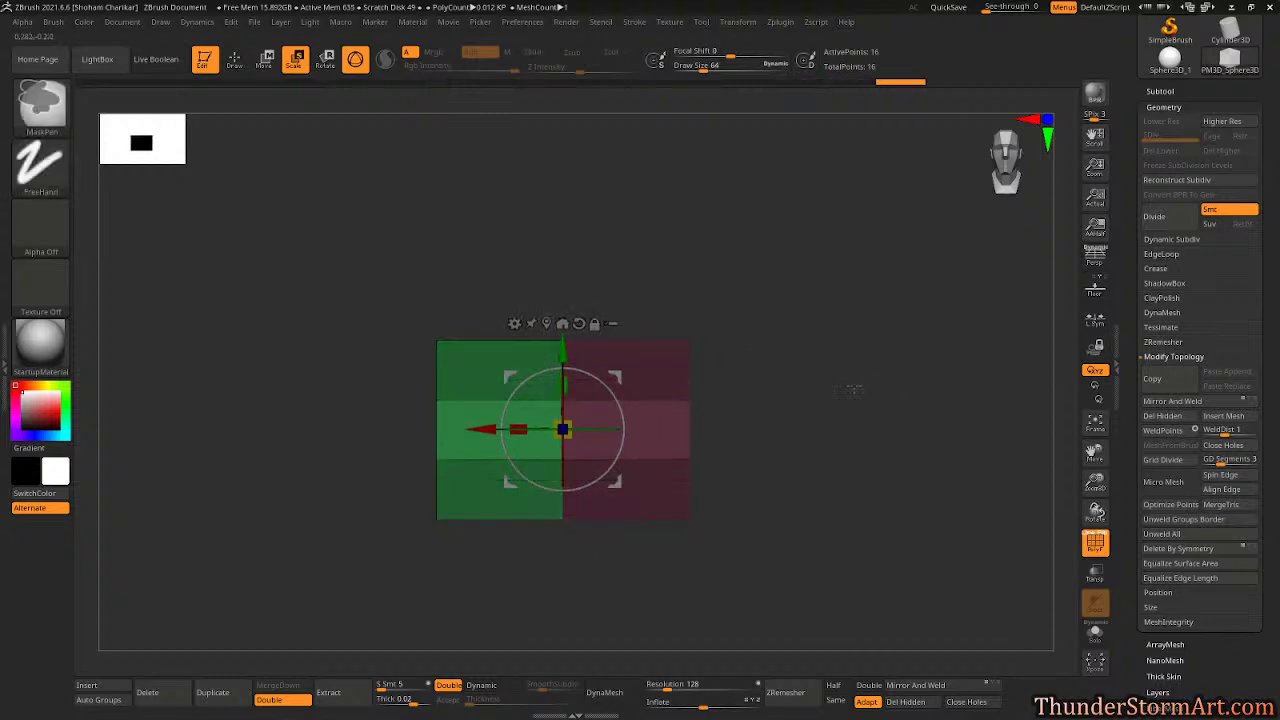
left_click(848, 390, "ctrl")
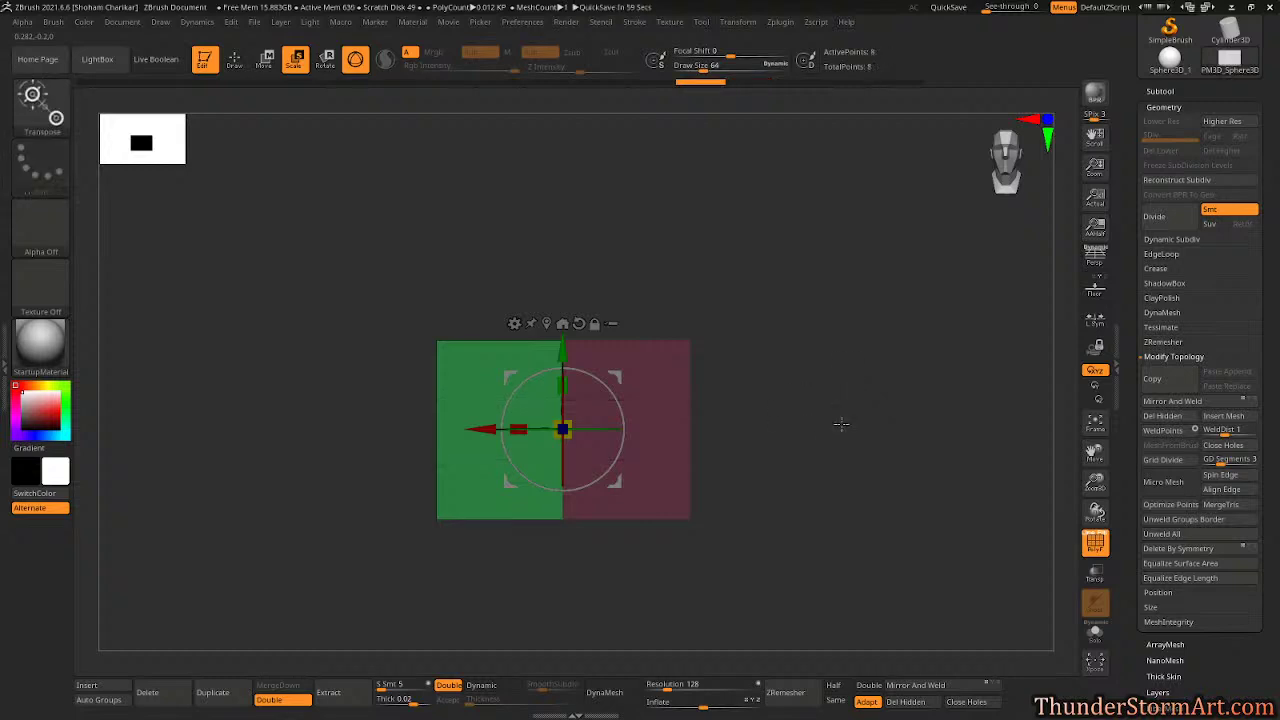
Step: Insert three evenly spaced horizontal edge loops around the box with ZModeler and delete the middle one
key("b")
key("z")
key("m")
left_click(570, 410)
left_click_drag(570, 410, 572, 402)
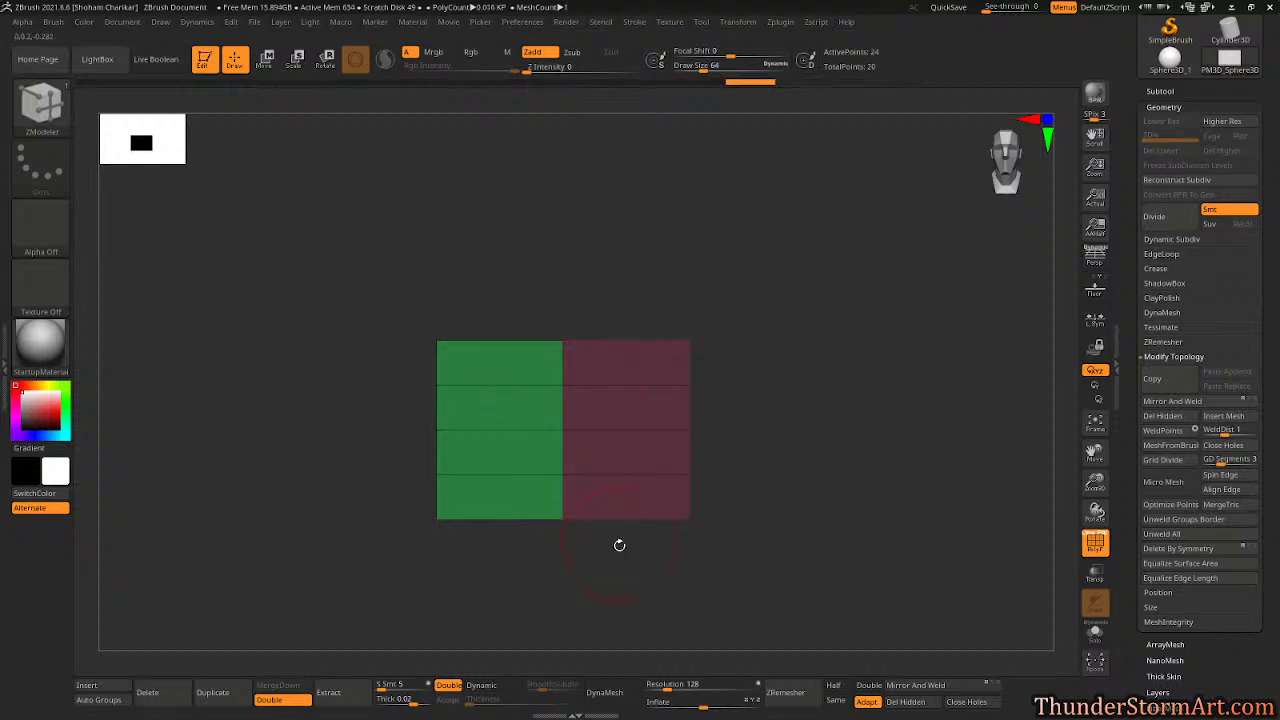
left_click(600, 440)
left_click_drag(705, 445, 757, 451)
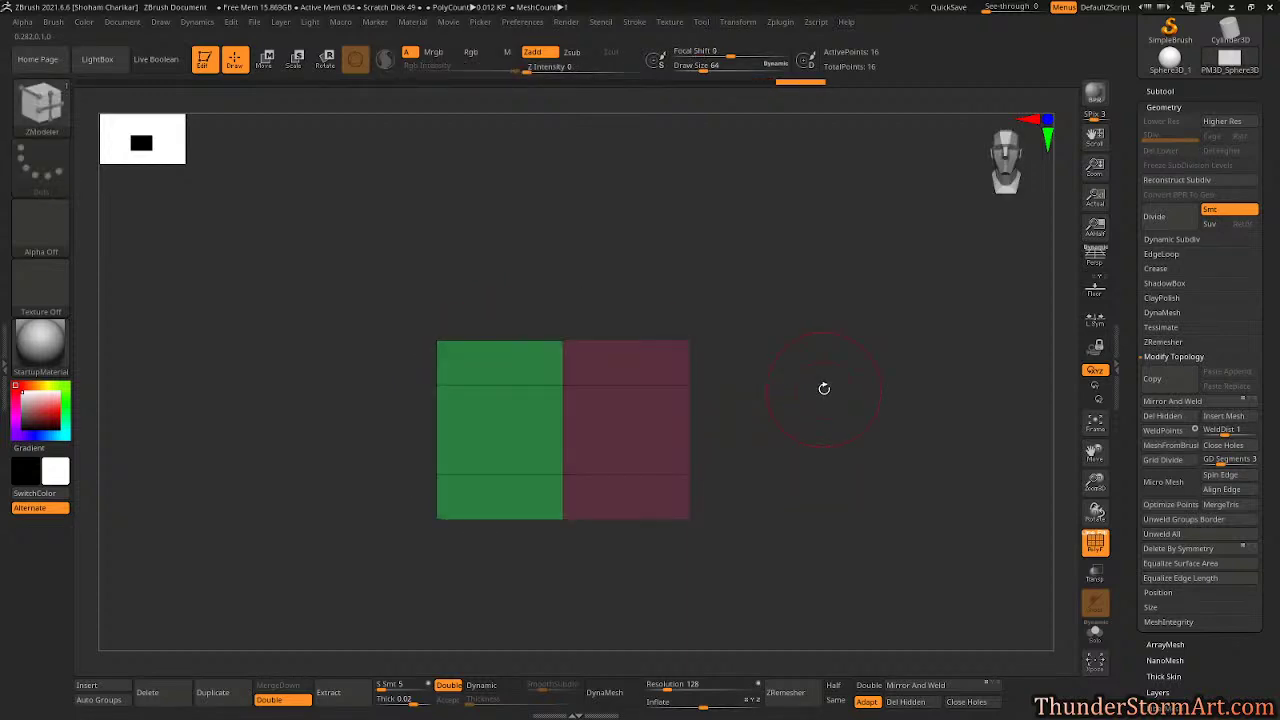
Step: Mask the box's front and back corners, move the two side corners along Z and spread them wider along X
left_click_drag(819, 372, 831, 463)
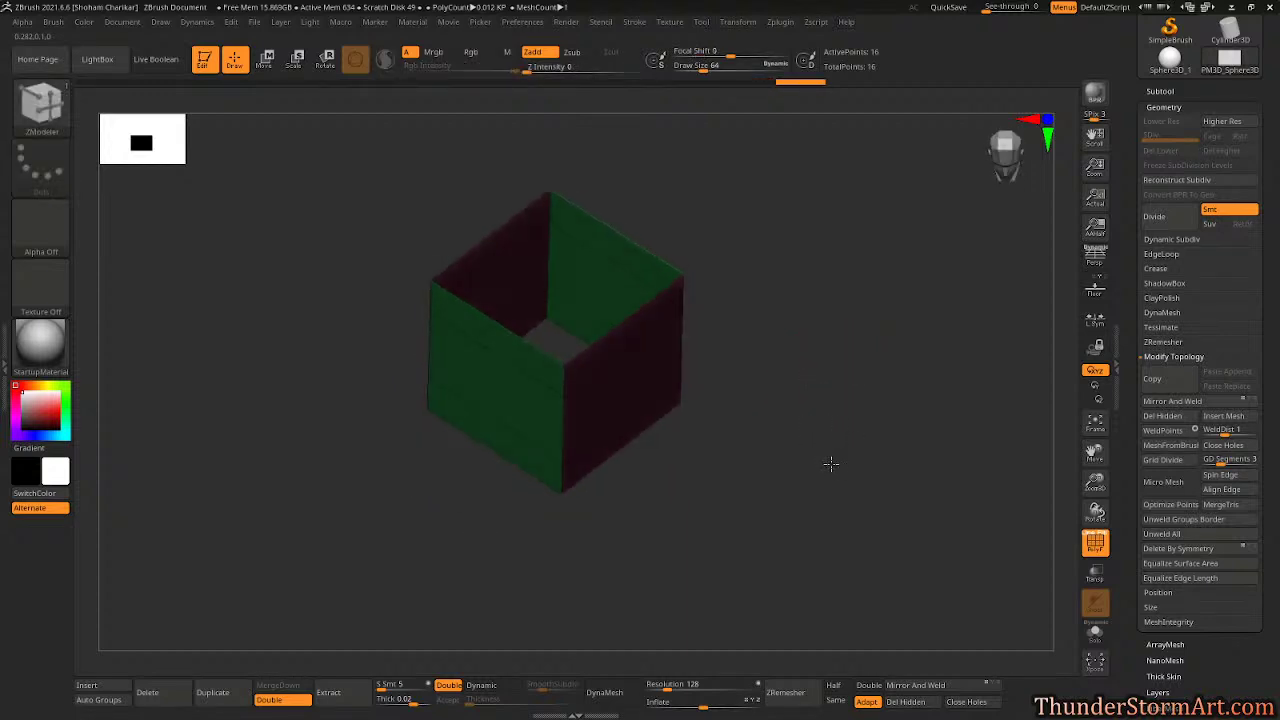
left_click_drag(806, 404, 808, 461, "alt")
left_click_drag(804, 269, 660, 522, "ctrl")
left_click_drag(374, 274, 450, 531, "ctrl")
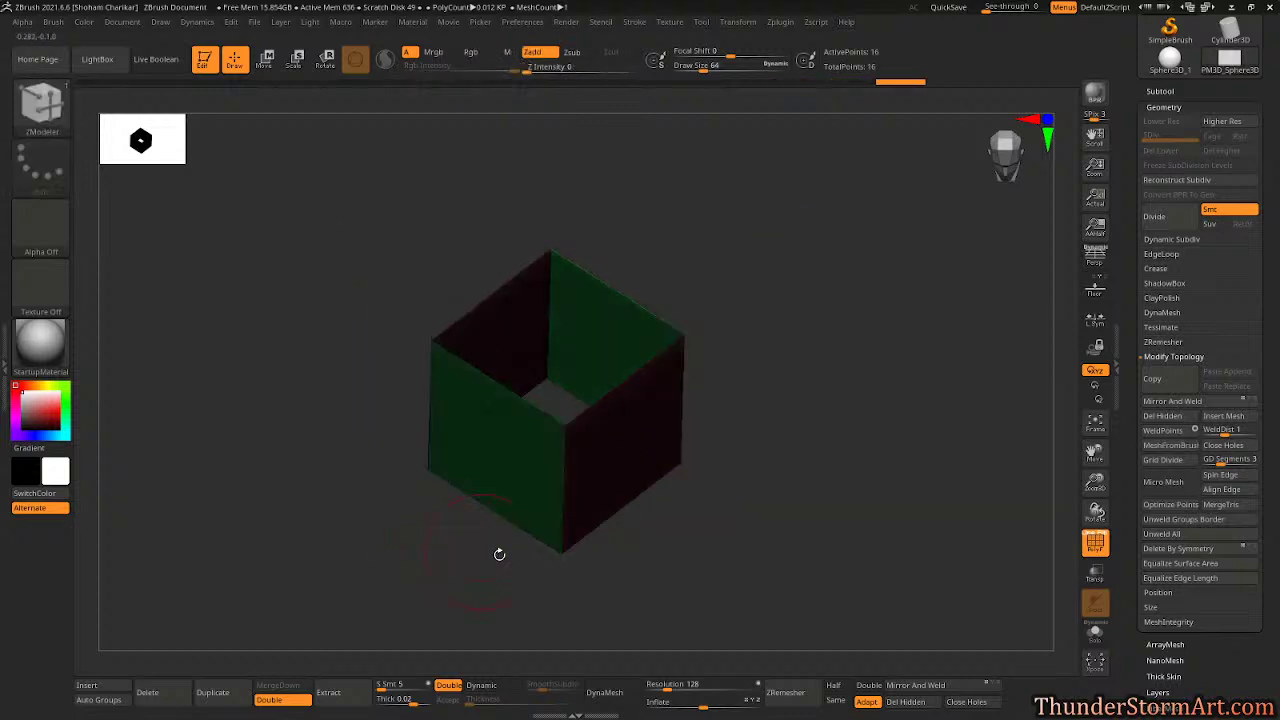
key("w")
left_click_drag(580, 493, 770, 455)
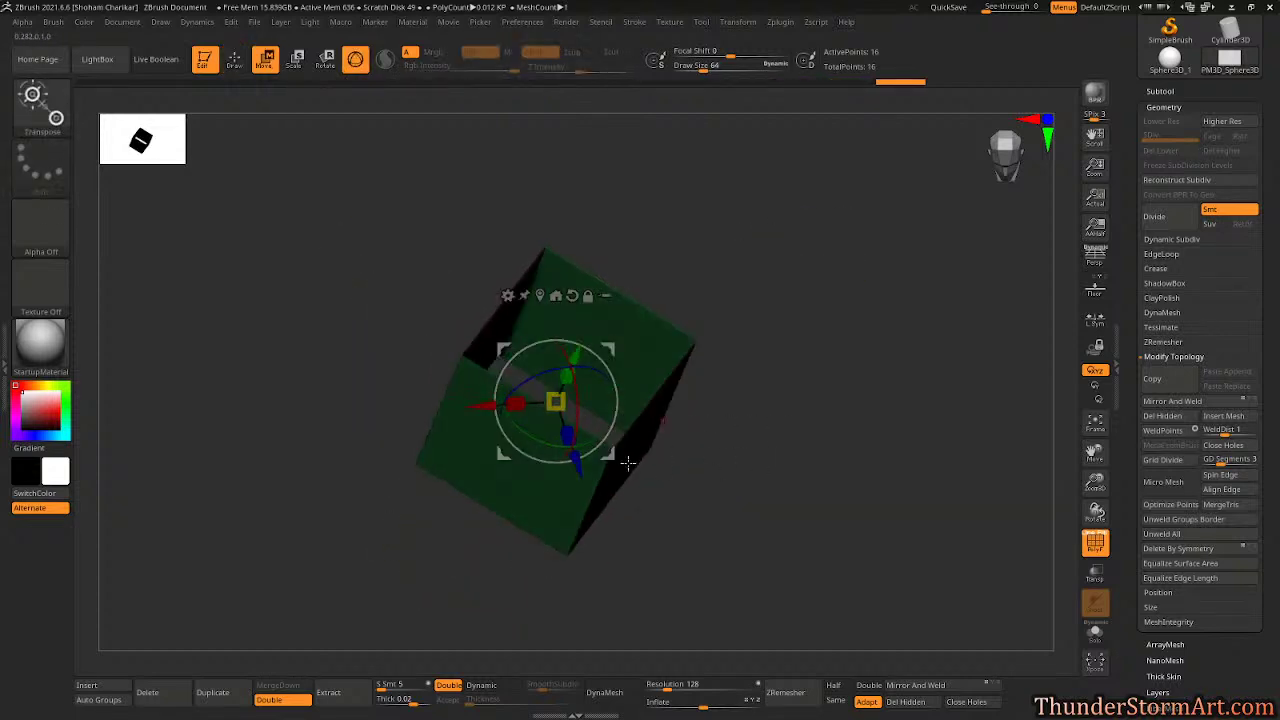
left_click_drag(579, 465, 555, 405)
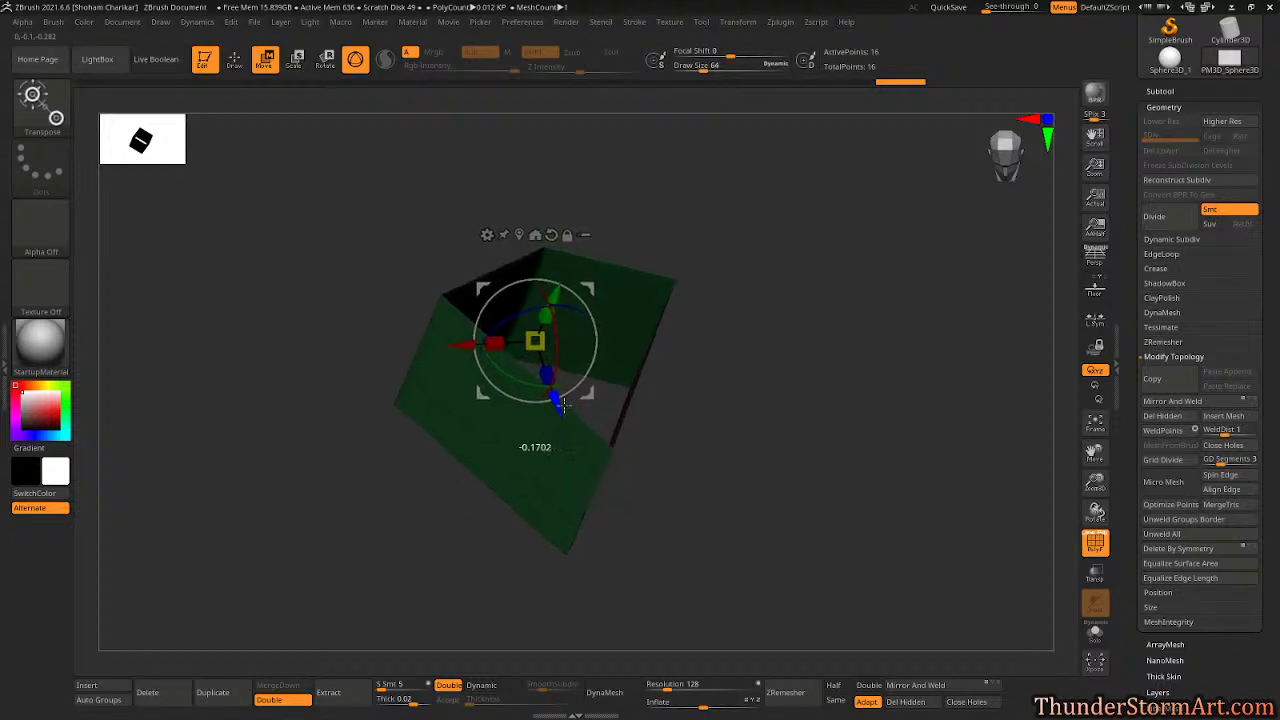
left_click_drag(513, 355, 409, 365)
Step: Assign the whole reshaped box to a single polygroup and return to draw mode
mouse_move(837, 517)
left_mouse_down("shift")
mouse_move(803, 489)
mouse_move(856, 503)
mouse_move(771, 537)
mouse_move(737, 534)
mouse_move(837, 486)
mouse_move(857, 532)
left_mouse_up("shift")
mouse_move(855, 479)
left_mouse_down()
mouse_move(903, 471)
mouse_move(891, 514)
mouse_move(916, 479)
mouse_move(870, 398)
mouse_move(832, 417)
mouse_move(920, 431)
mouse_move(874, 423)
mouse_move(874, 435)
left_mouse_up()
key("ctrl+w")
key("q")
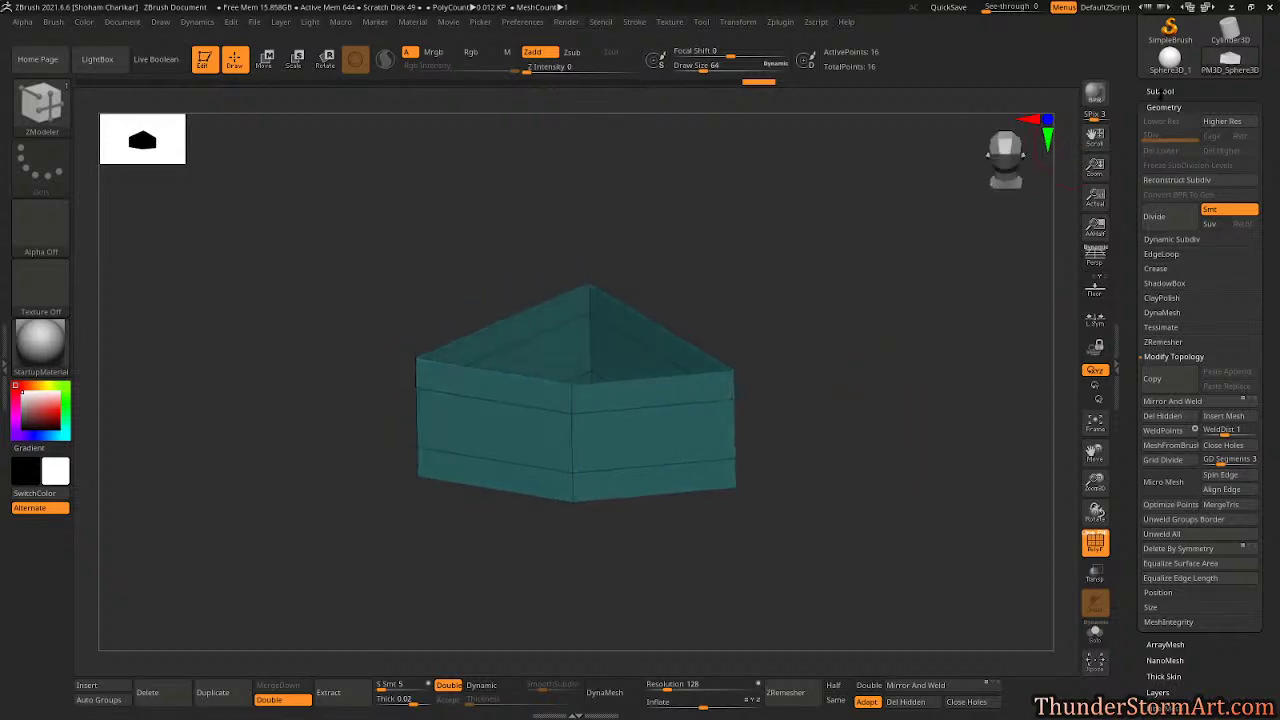
Step: Append a Gear3D mesh as a new subtool
left_click(1160, 91)
left_click(1216, 418)
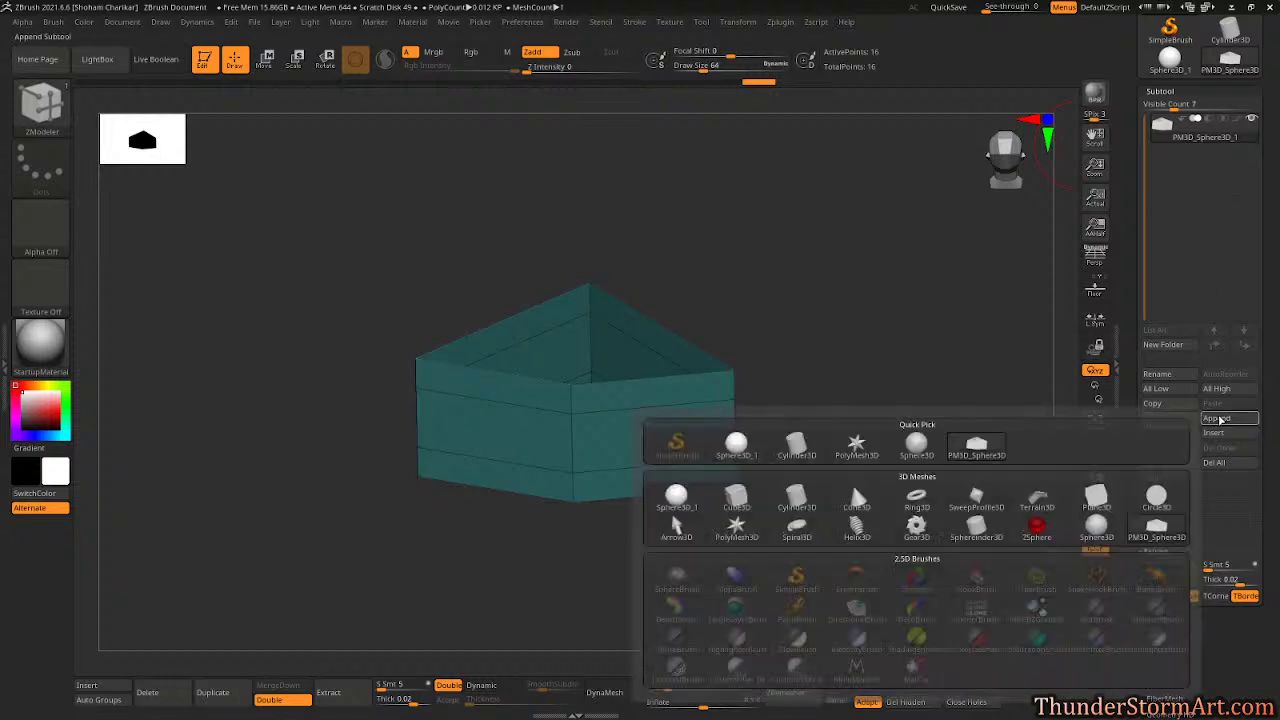
left_click(917, 530)
scroll(1200, 400, "down", 5)
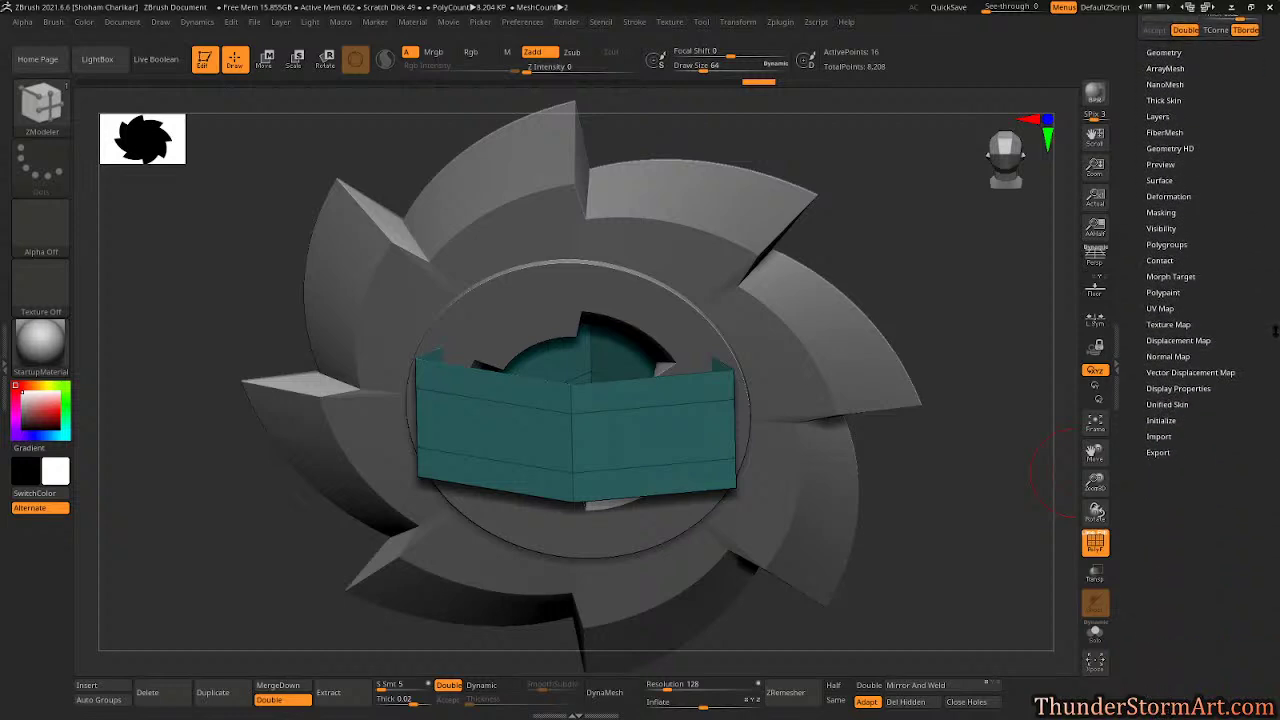
Step: Switch to the gear subtool and initialize it as a QCyl Y cylinder
left_click(1160, 420)
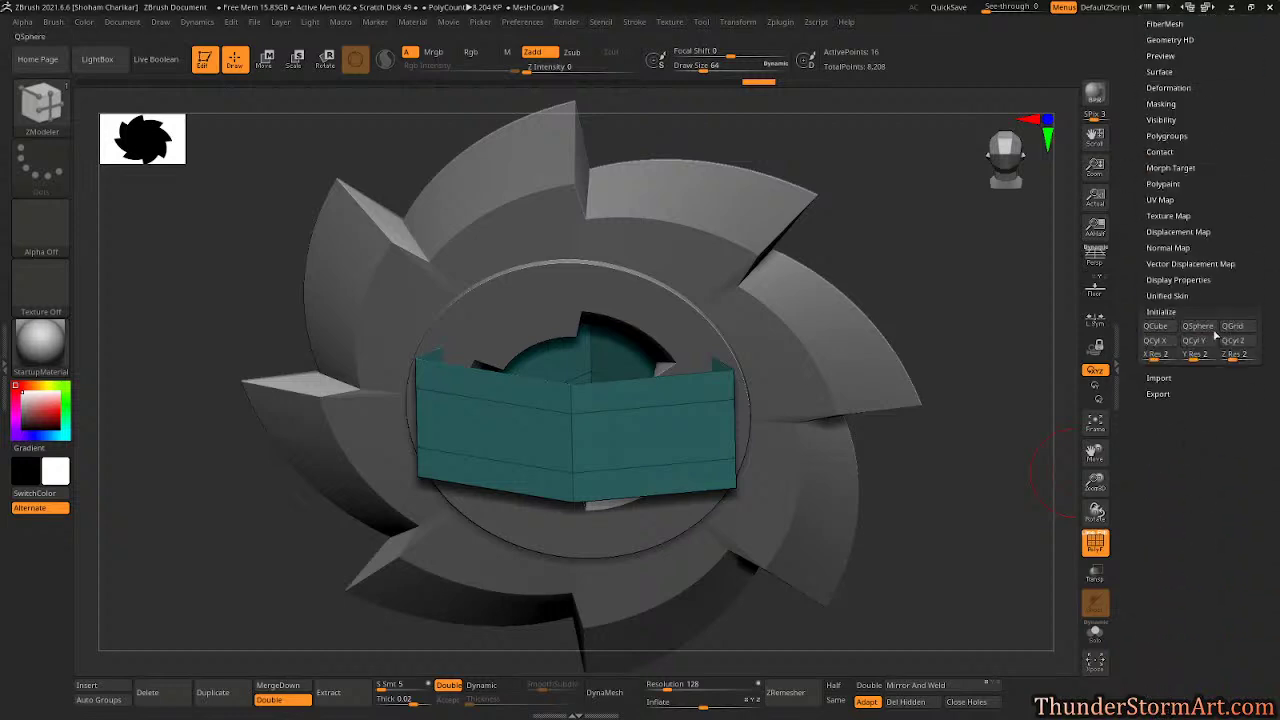
left_click(1155, 340)
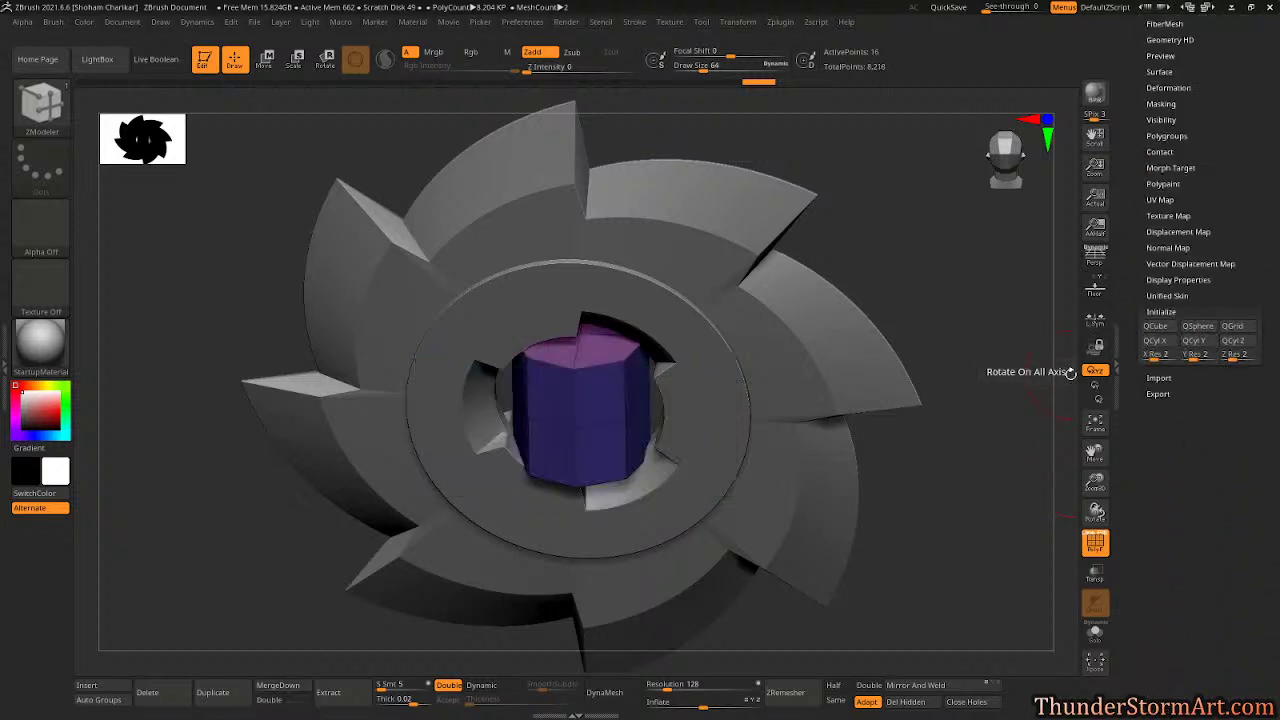
key("ctrl+z")
left_click(816, 356, "alt")
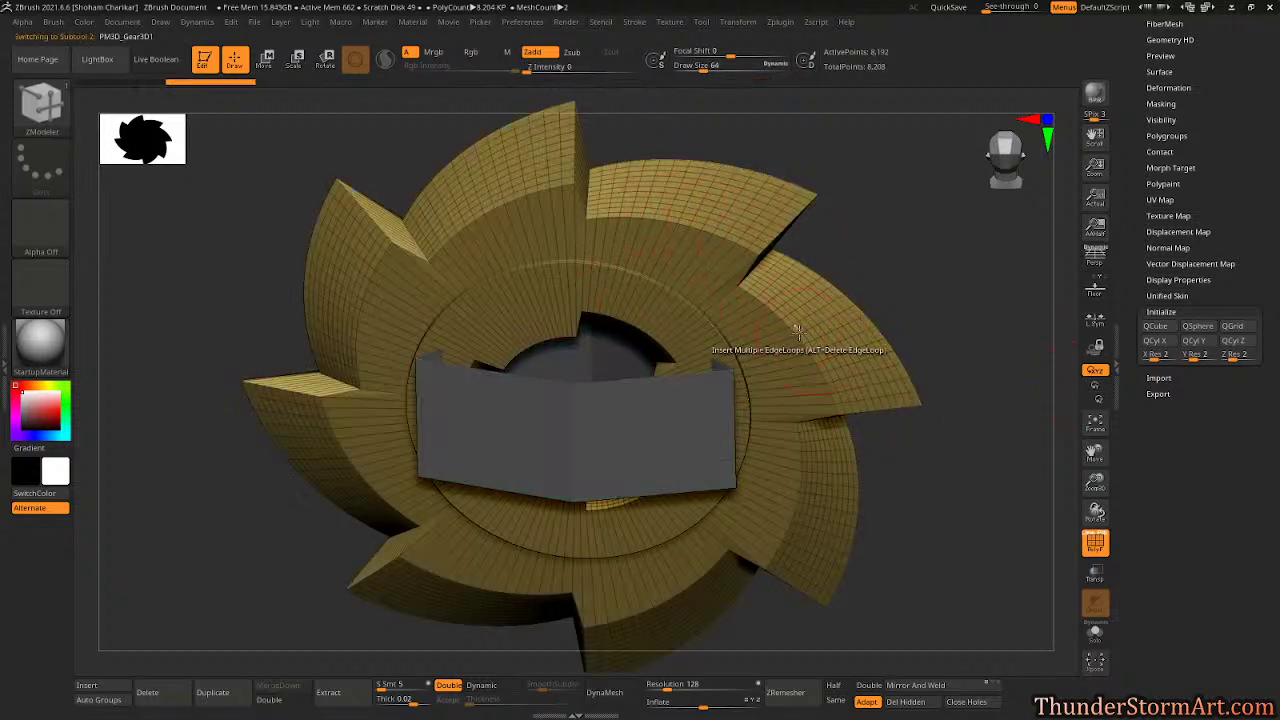
left_click(675, 408, "alt")
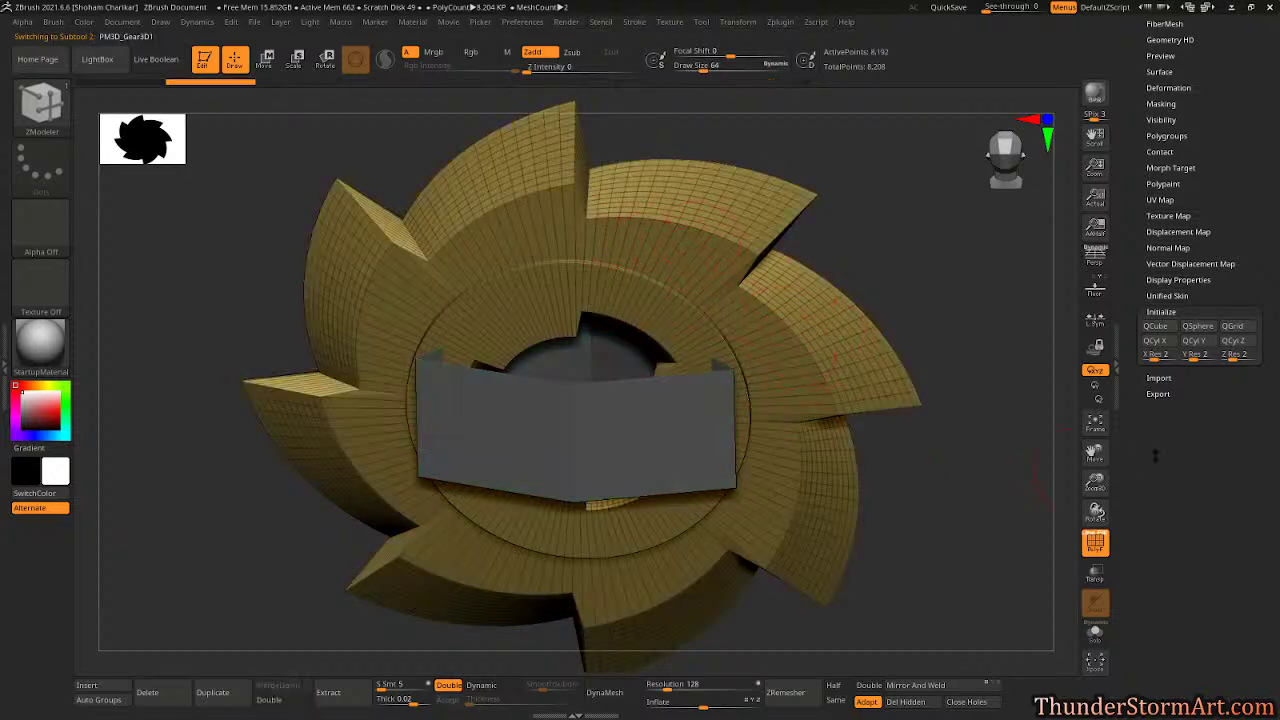
left_click(1194, 340)
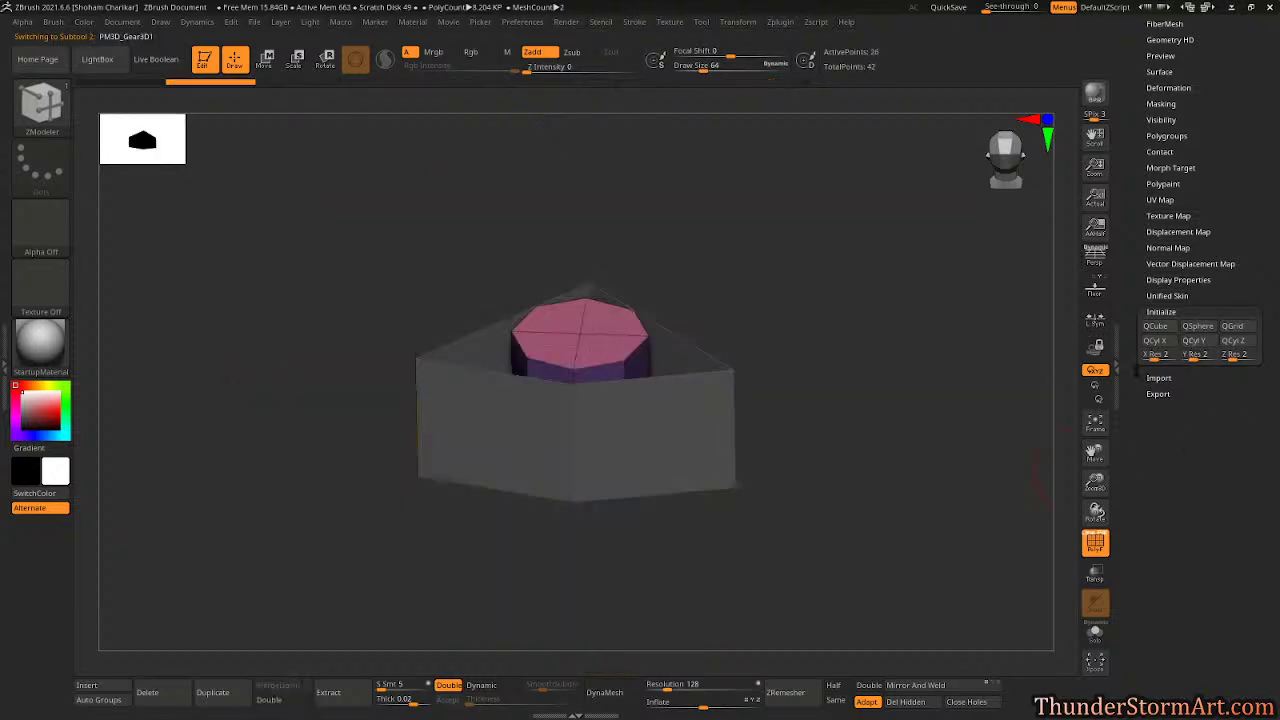
Step: Isolate the cylinder, mask all but its top cap and scale the cap uniformly inward toward the centre
left_click(1094, 633)
left_click_drag(842, 422, 849, 380, "shift")
left_click_drag(448, 292, 710, 406, "ctrl+alt")
key("e")
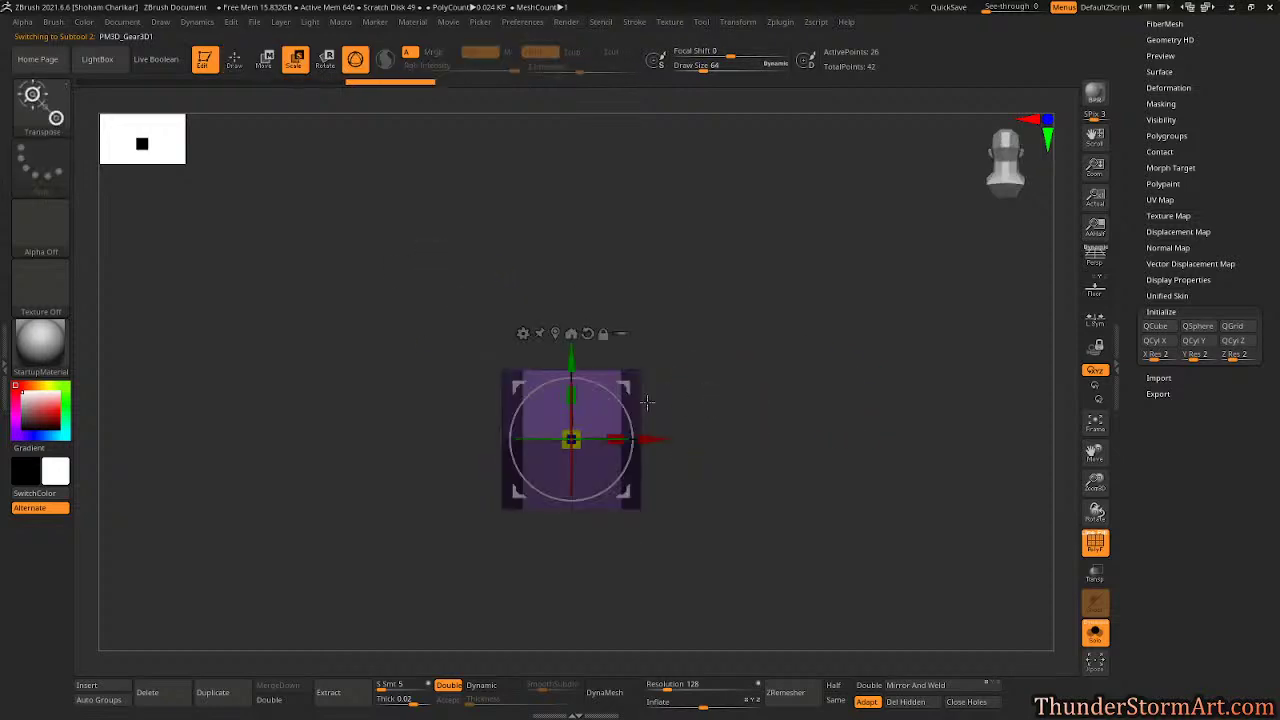
left_click_drag(577, 433, 563, 475)
left_click_drag(795, 455, 857, 494, "ctrl")
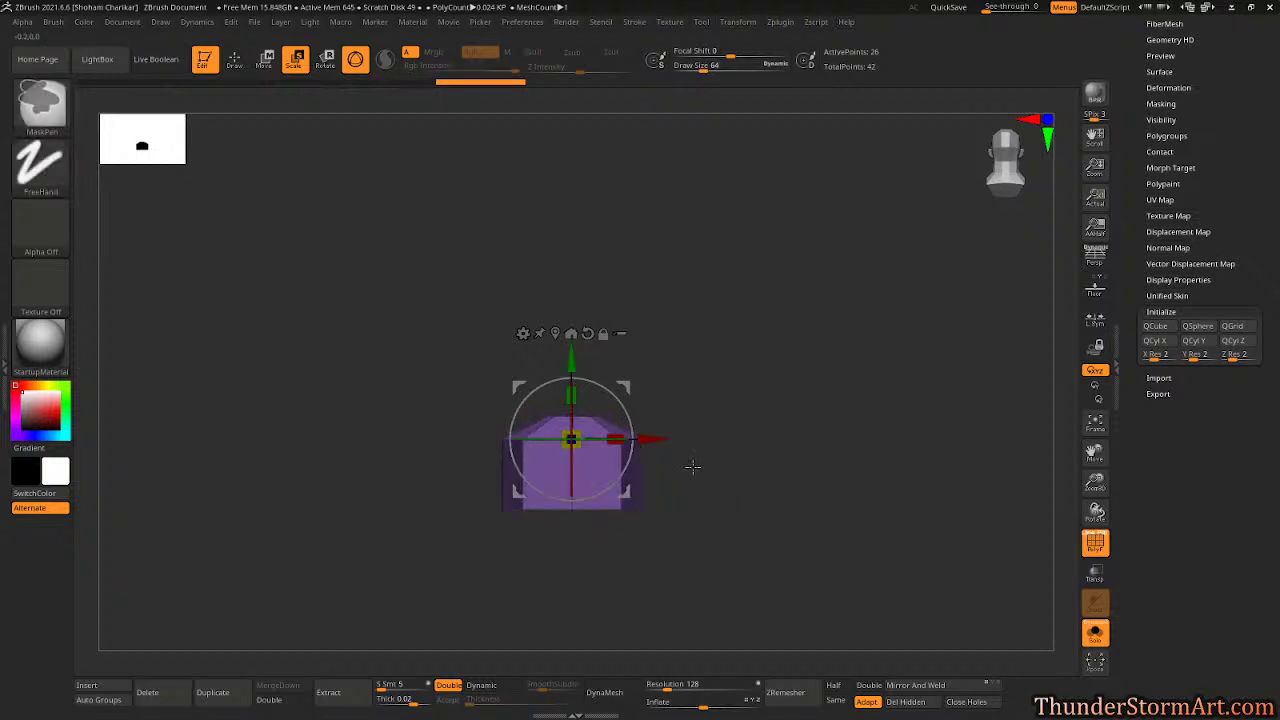
Step: Raise the cylinder's outer ring above the shrunken cap to form a recessed cup, and assign the whole mesh to one polygroup
left_click_drag(496, 455, 420, 423, "ctrl")
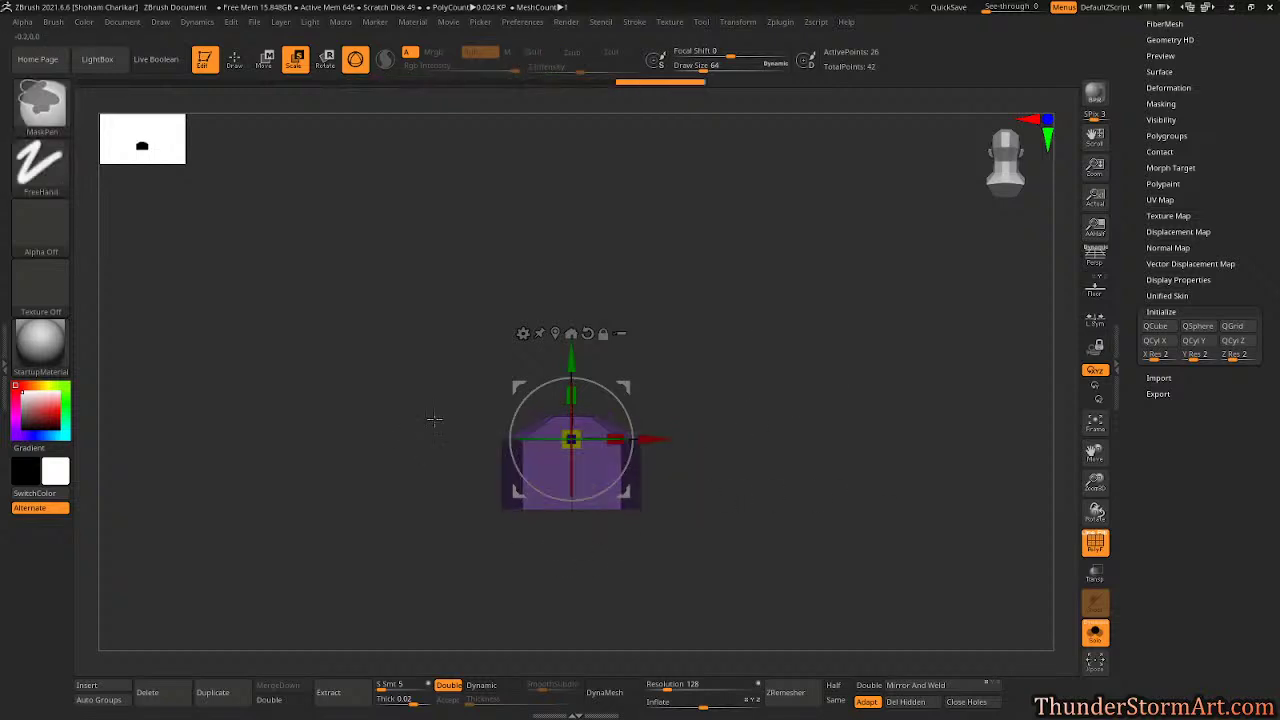
left_click_drag(594, 362, 594, 260)
mouse_move(802, 385)
left_mouse_down("ctrl")
mouse_move(847, 413)
mouse_move(827, 455)
mouse_move(834, 240)
mouse_move(818, 443)
mouse_move(829, 480)
mouse_move(806, 391)
mouse_move(812, 408)
left_mouse_up("ctrl")
key("q")
key("ctrl")
key("ctrl+w")
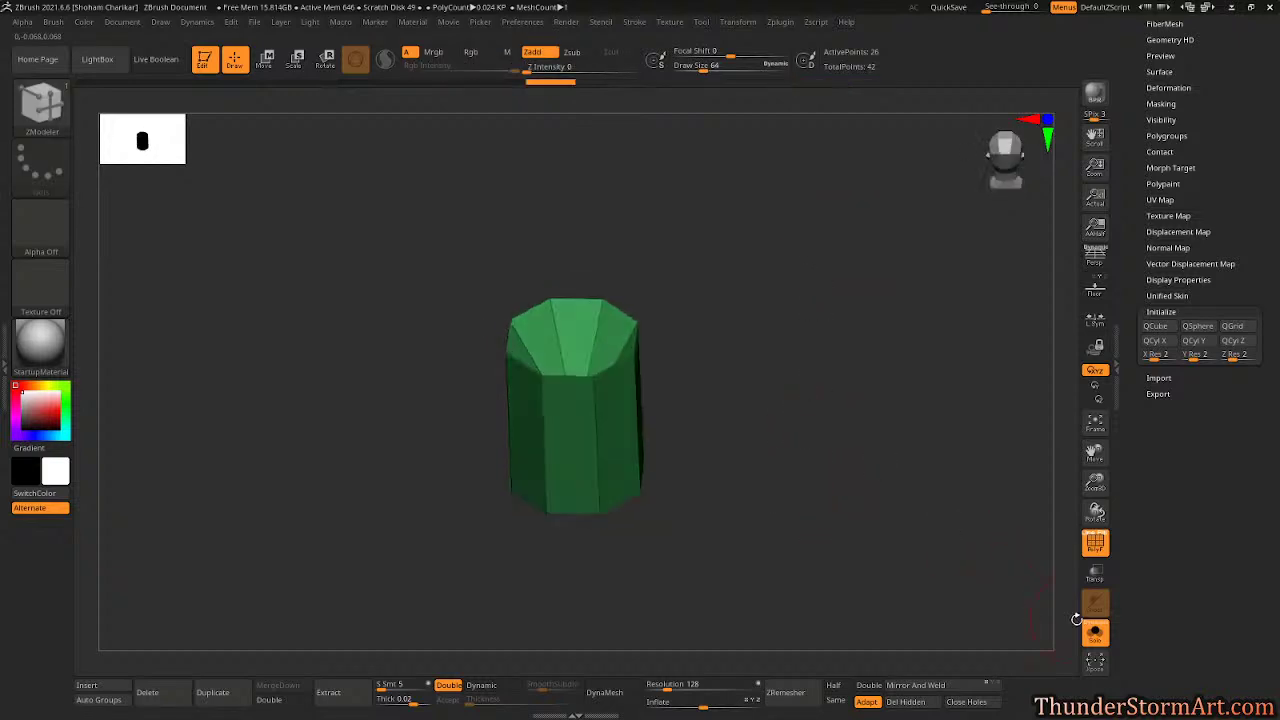
Step: Show the box again, rotate the cup-shaped cylinder onto its side about X and scale it down uniformly
left_click(1096, 636)
left_click_drag(866, 457, 888, 426)
left_click_drag(806, 446, 785, 447)
key("w")
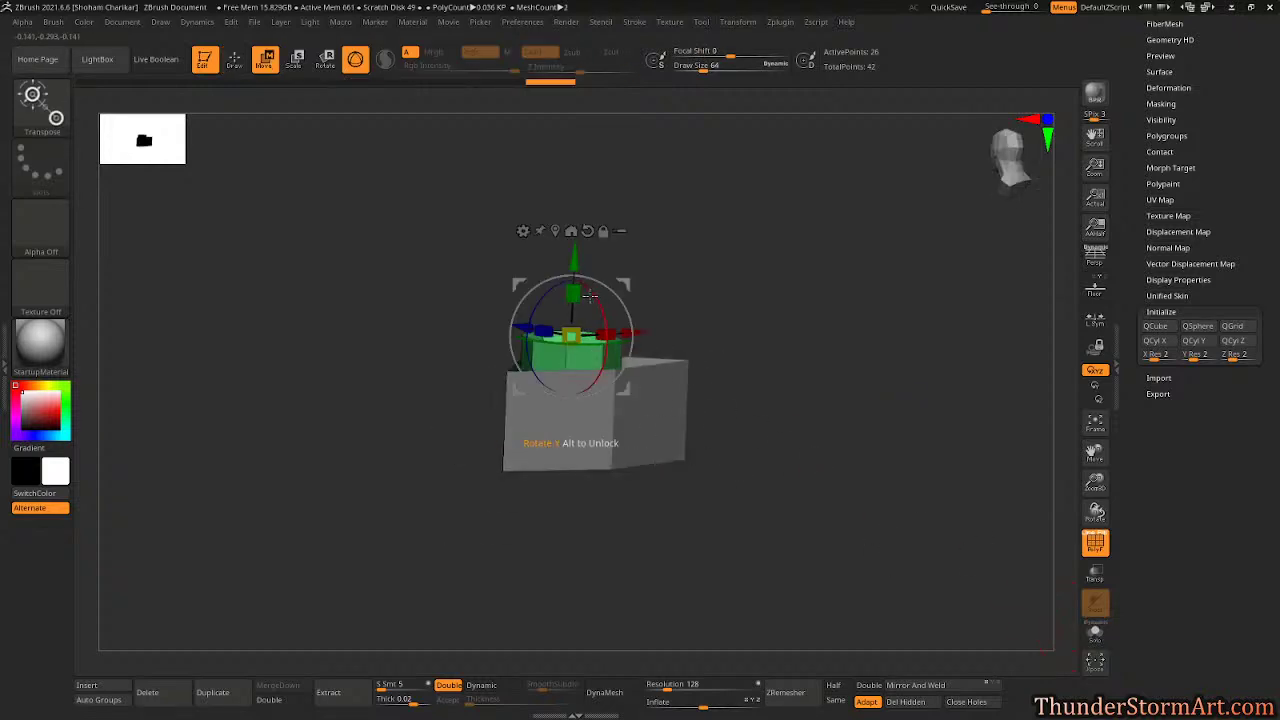
left_click_drag(620, 445, 618, 427)
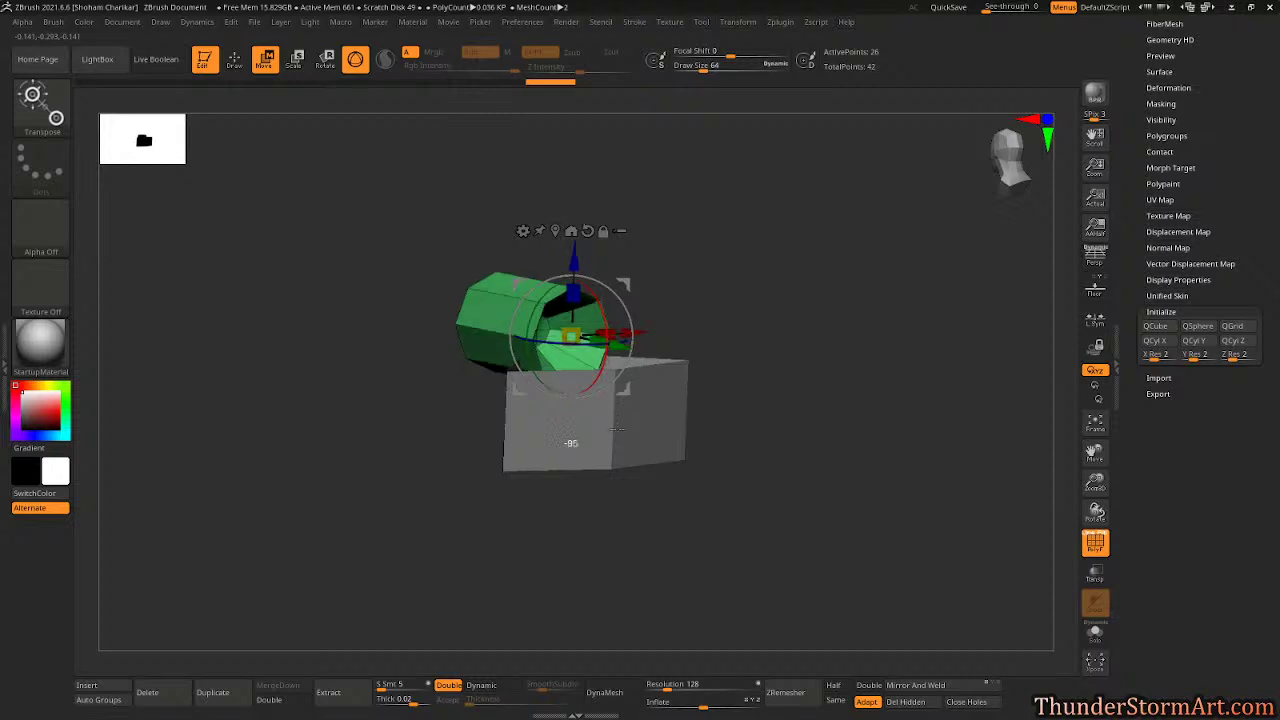
left_click_drag(571, 334, 573, 358)
Step: Lower the cylinder and position it against the front of the box
left_click_drag(574, 260, 573, 327)
left_click_drag(792, 436, 798, 476)
left_click_drag(675, 441, 693, 450)
left_click_drag(710, 407, 686, 411)
left_click_drag(838, 424, 781, 412)
left_click_drag(842, 373, 917, 397)
left_click_drag(700, 434, 626, 321)
Step: Duplicate the cylinder about 0.29 along X, offset the copy lower and align the pair on the box front
left_click_drag(688, 402, 799, 407, "ctrl")
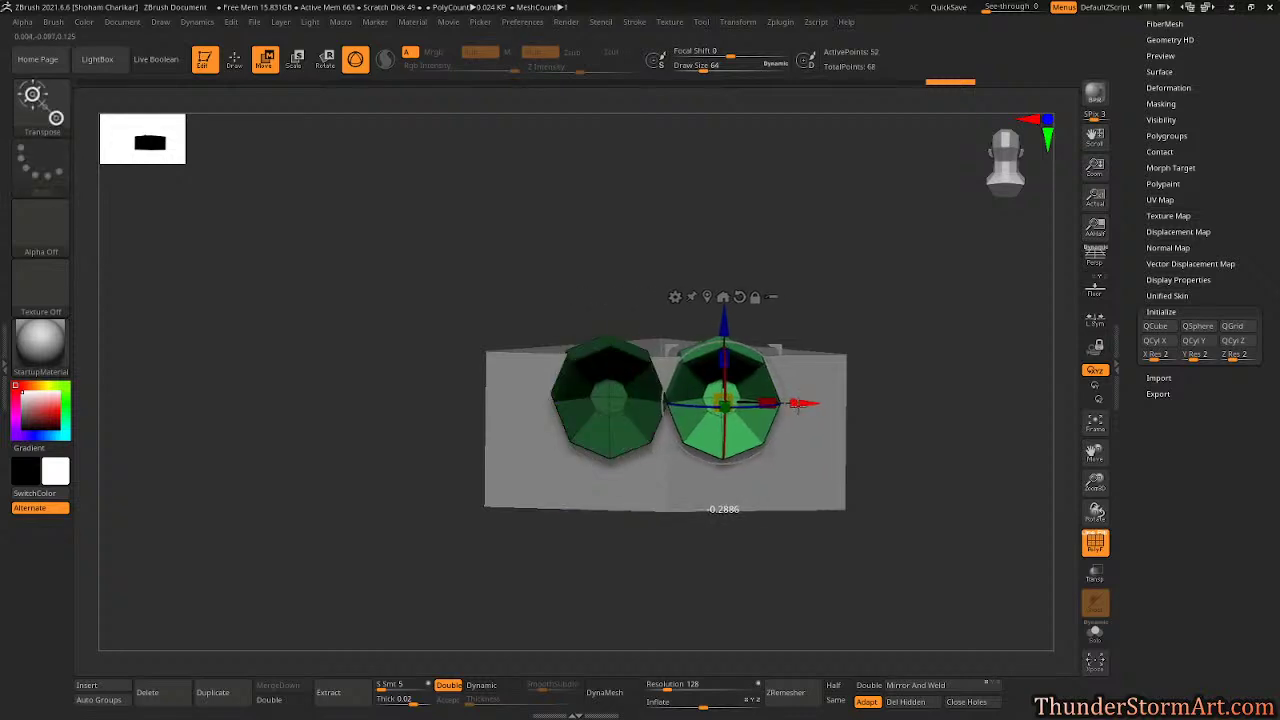
left_click_drag(723, 327, 720, 371)
left_click_drag(906, 348, 804, 453)
left_click_drag(930, 398, 954, 423, "ctrl")
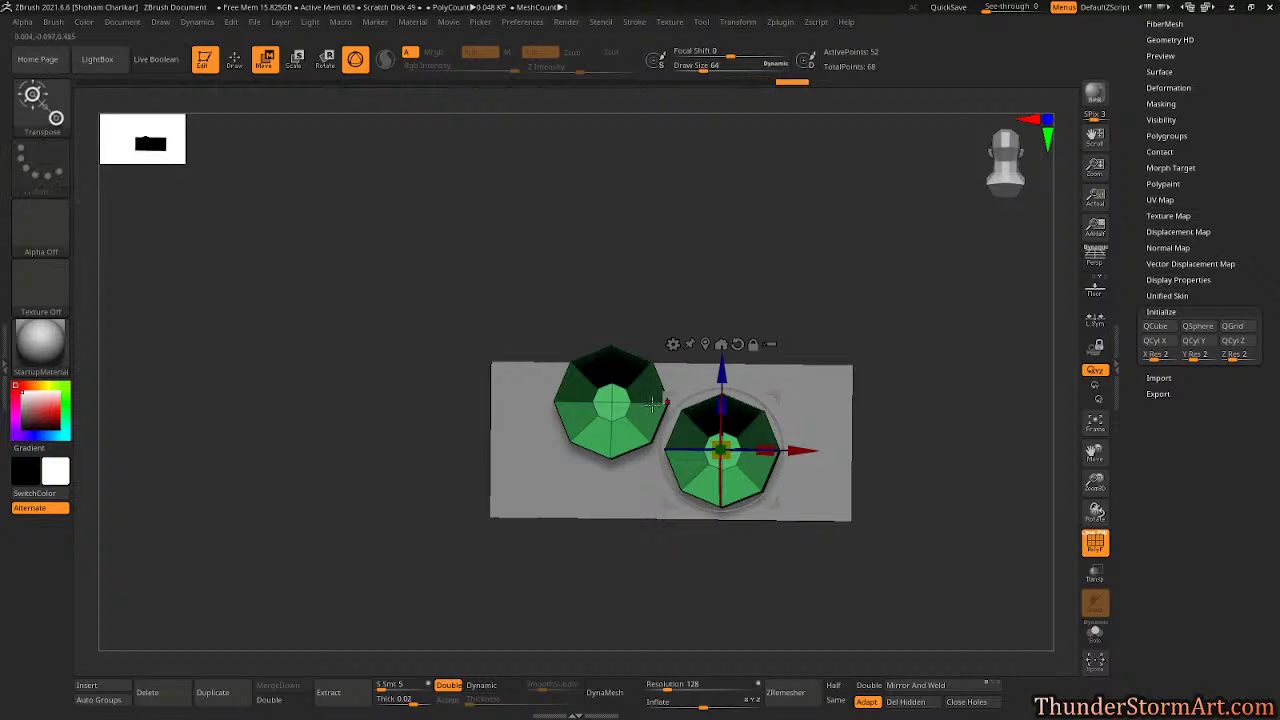
left_click_drag(803, 450, 806, 450)
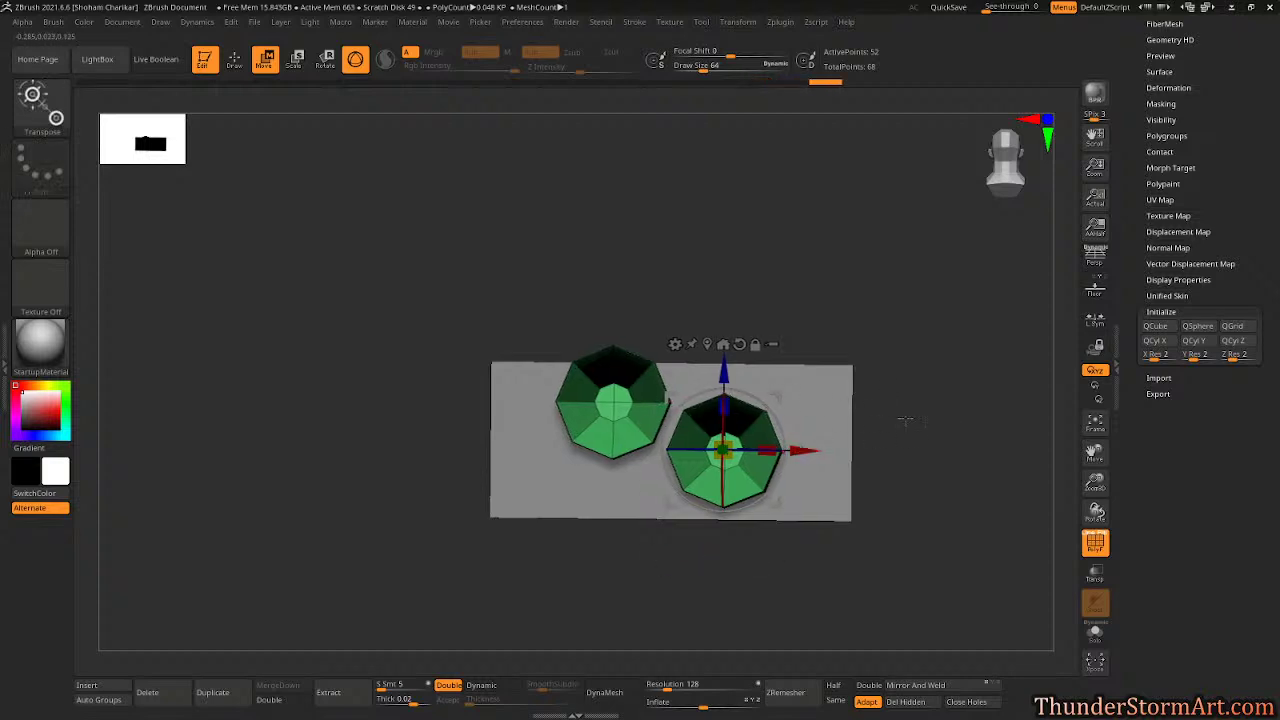
Step: Stretch the box slightly taller along Y and lower both cylinders by about 0.04
left_click(831, 381, "alt")
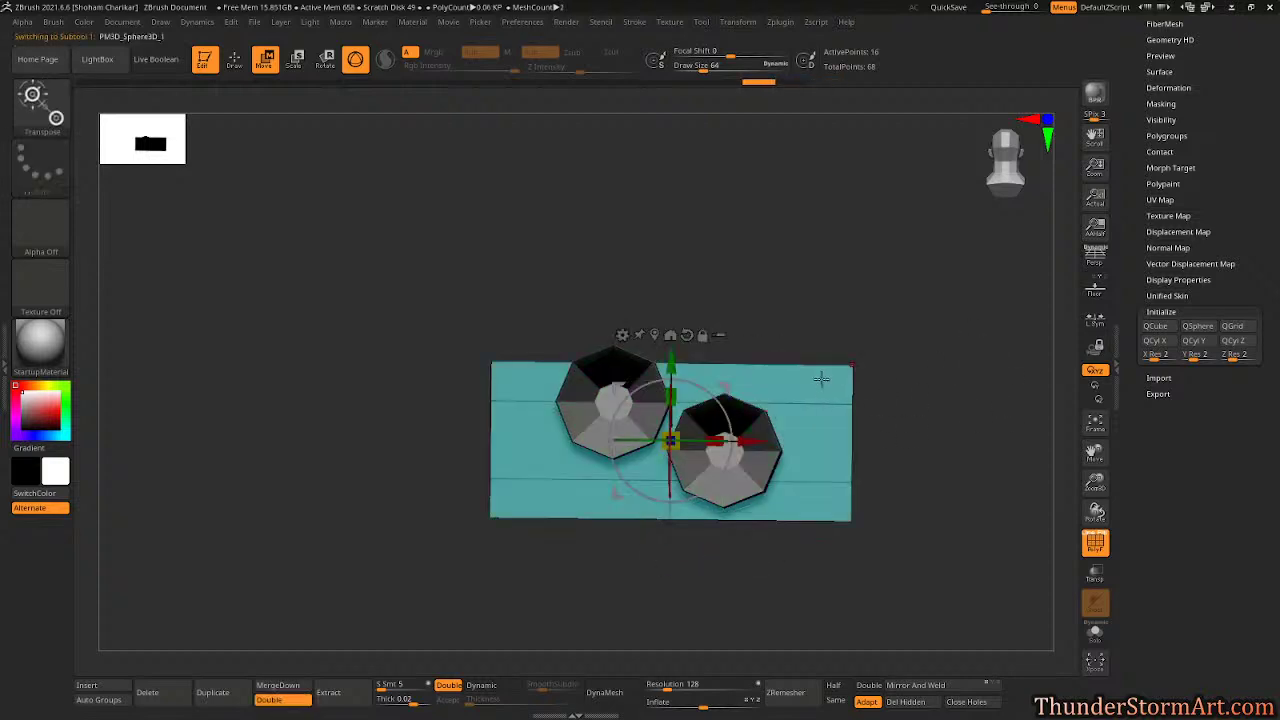
left_click_drag(672, 395, 598, 370)
left_click(646, 357, "alt")
left_click_drag(724, 372, 731, 388)
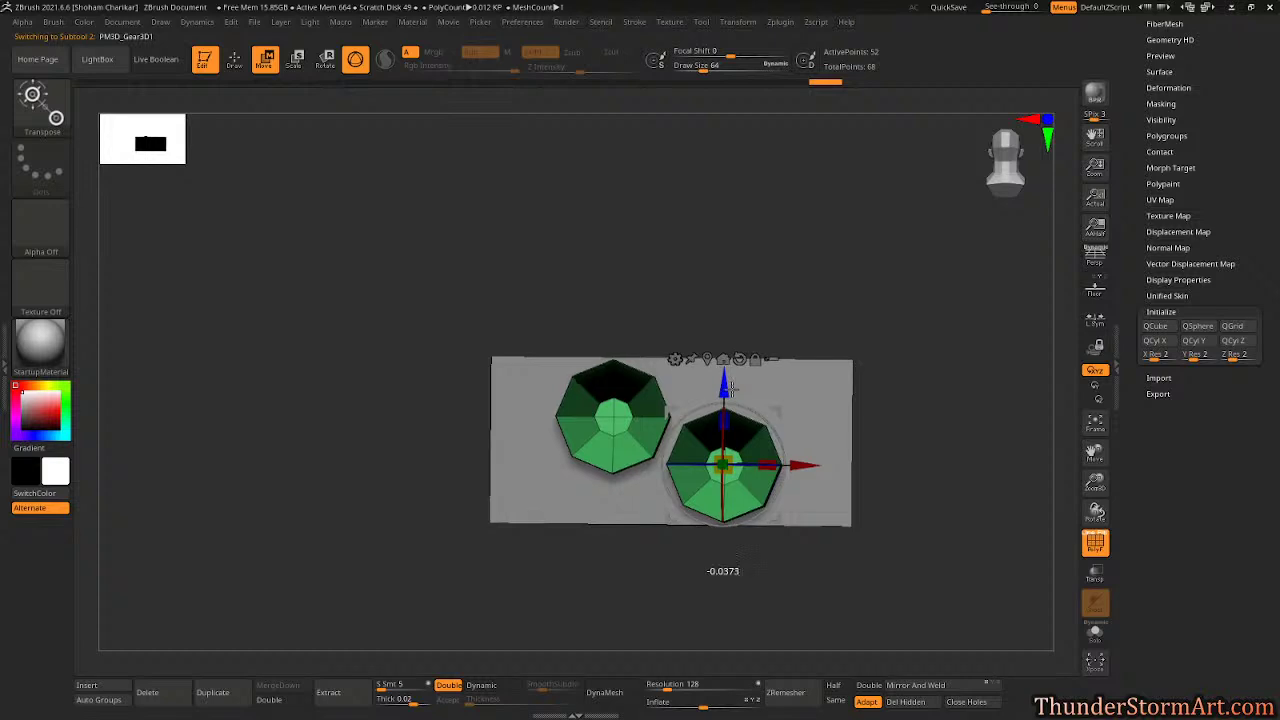
mouse_move(909, 420)
left_mouse_down()
mouse_move(908, 383)
mouse_move(912, 406)
left_mouse_up()
Step: Merge the box subtool down with the cylinder subtool into a single subtool
scroll(1170, 280, "up", 3)
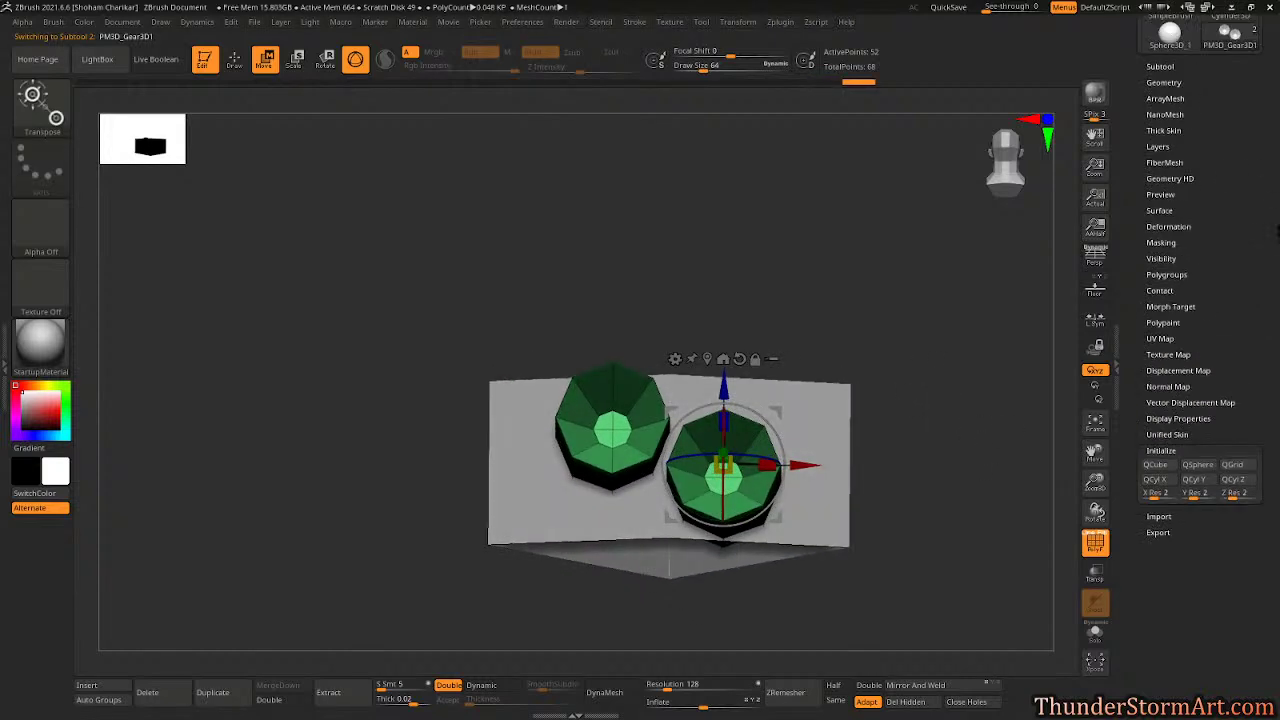
left_click(1158, 66)
left_click(1164, 107)
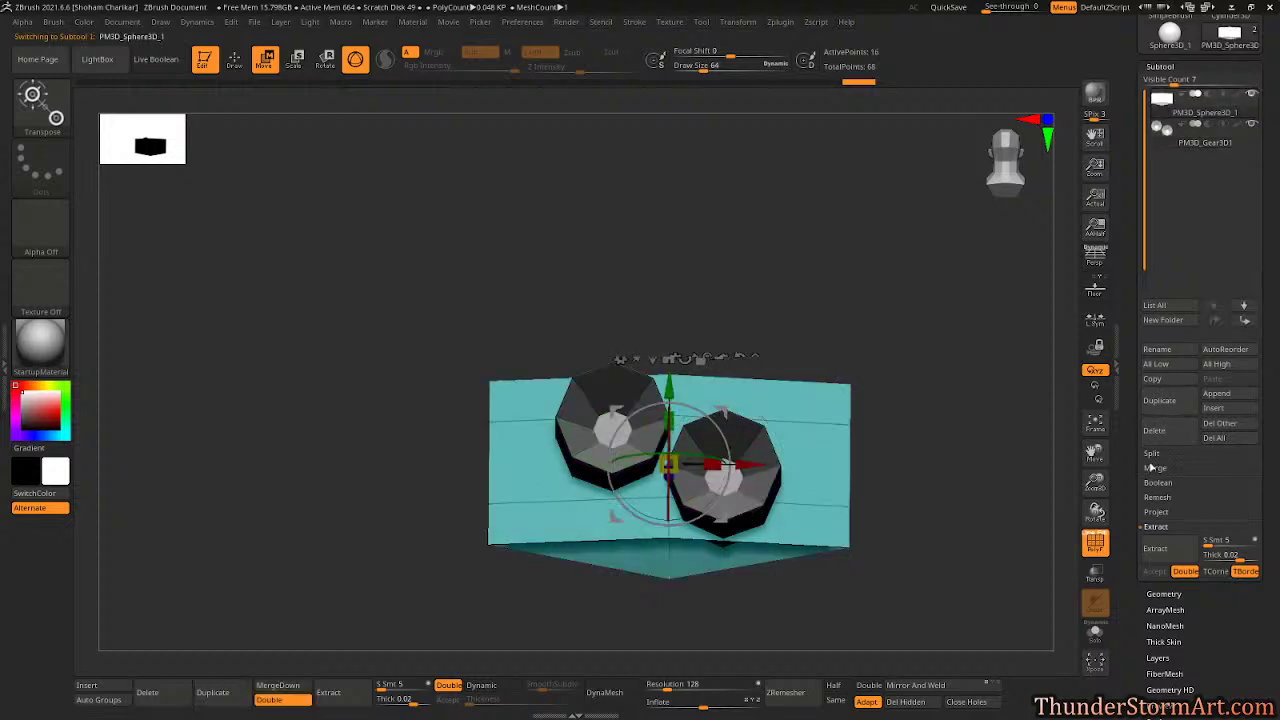
left_click(1155, 468)
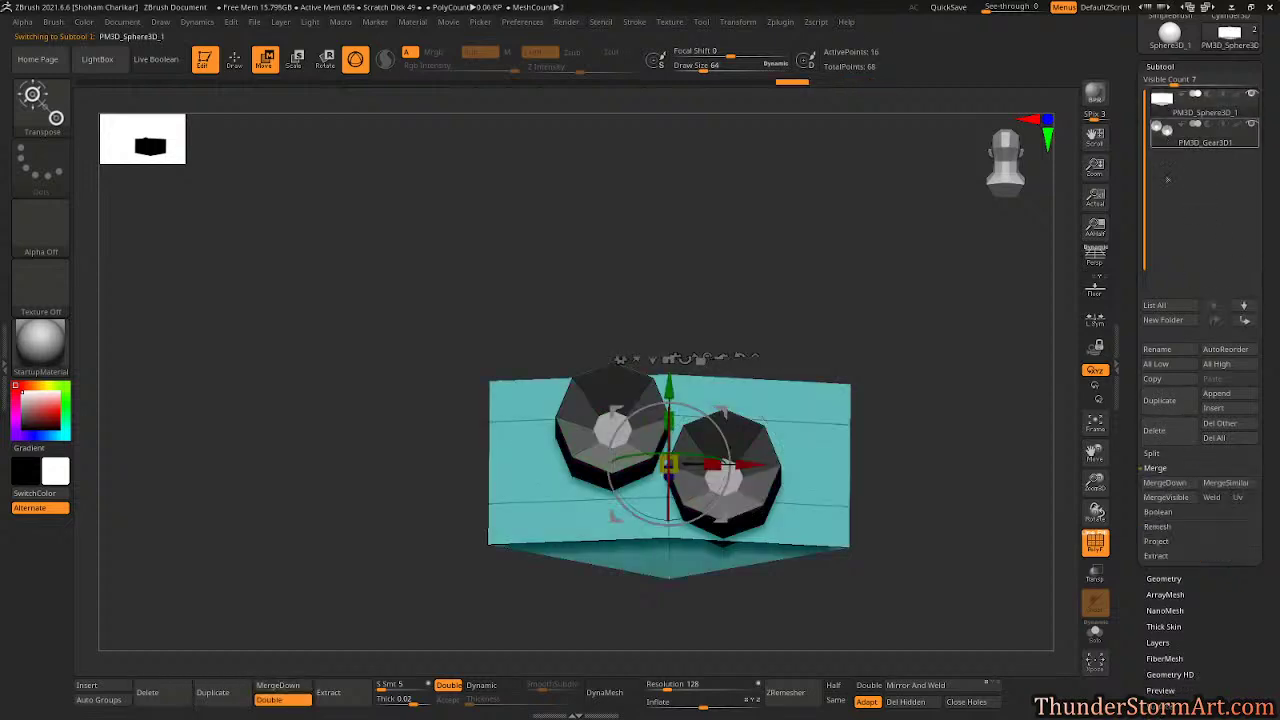
left_click(1165, 497)
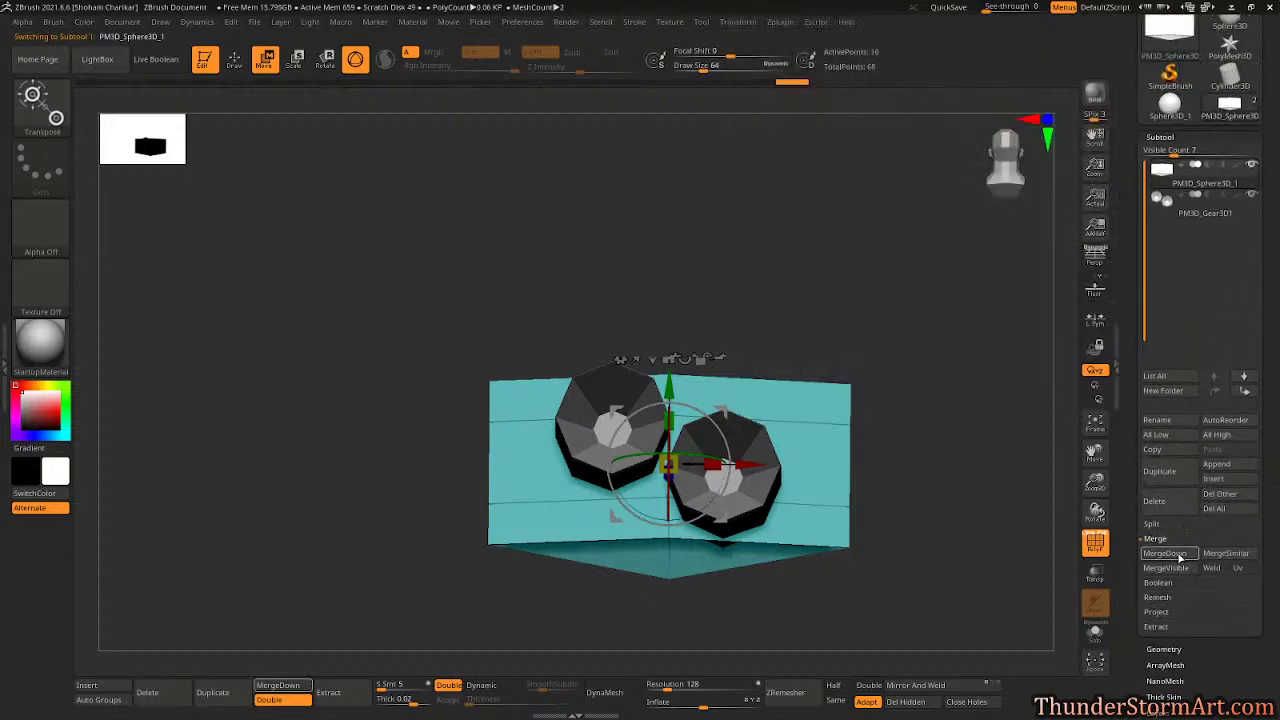
left_click(1177, 553)
left_click(1044, 583)
Step: Activate Dynamic Subdiv on the merged mesh and examine its smoothed shape from several angles
mouse_move(991, 389)
left_mouse_down()
mouse_move(969, 382)
mouse_move(967, 456)
mouse_move(968, 341)
left_mouse_up()
key("q")
key("d")
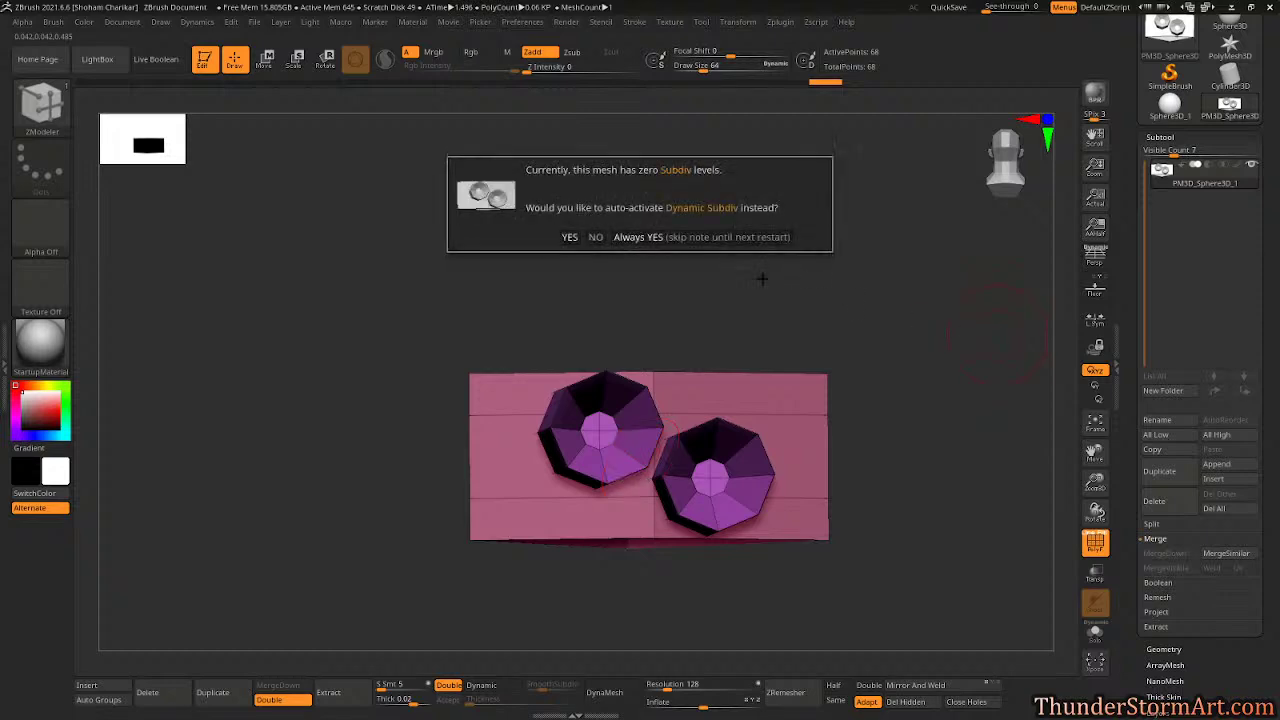
left_click(569, 237)
left_click_drag(846, 251, 846, 163)
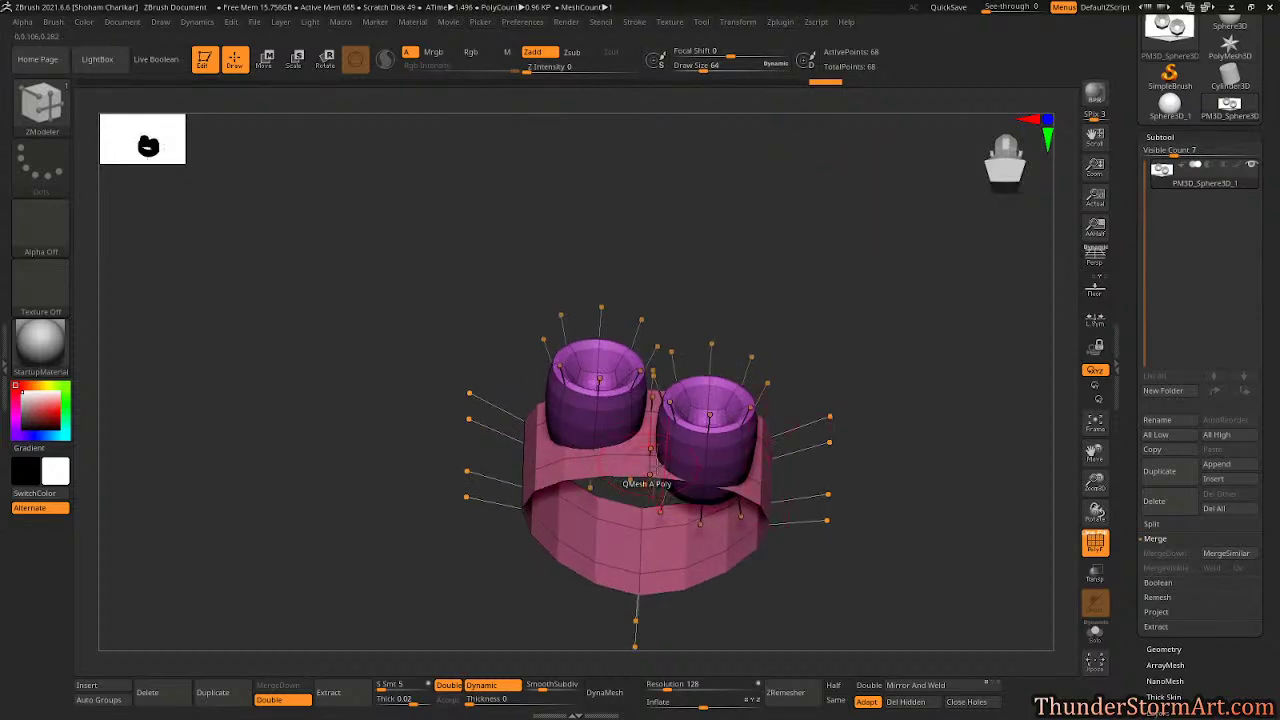
left_click_drag(911, 426, 914, 420)
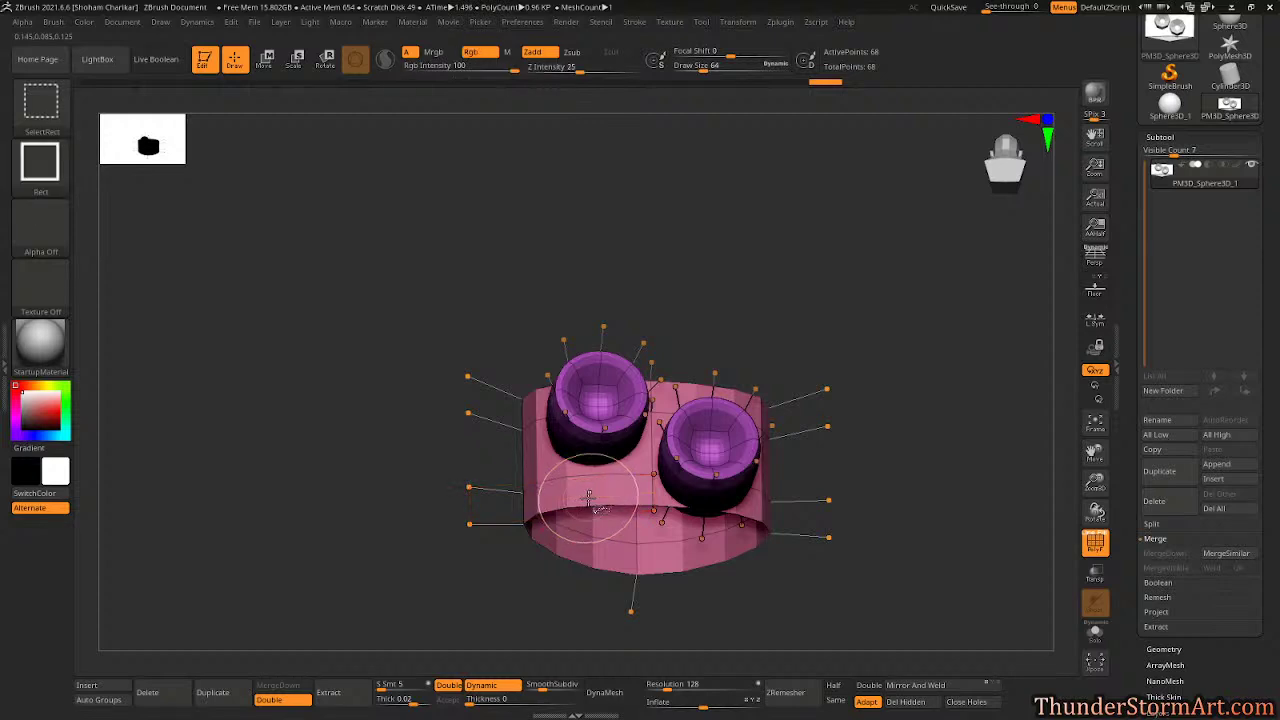
Step: Mask the two cylinders using polygroup visibility and stretch the box slightly taller along Y
left_click(582, 500, "ctrl+alt+shift")
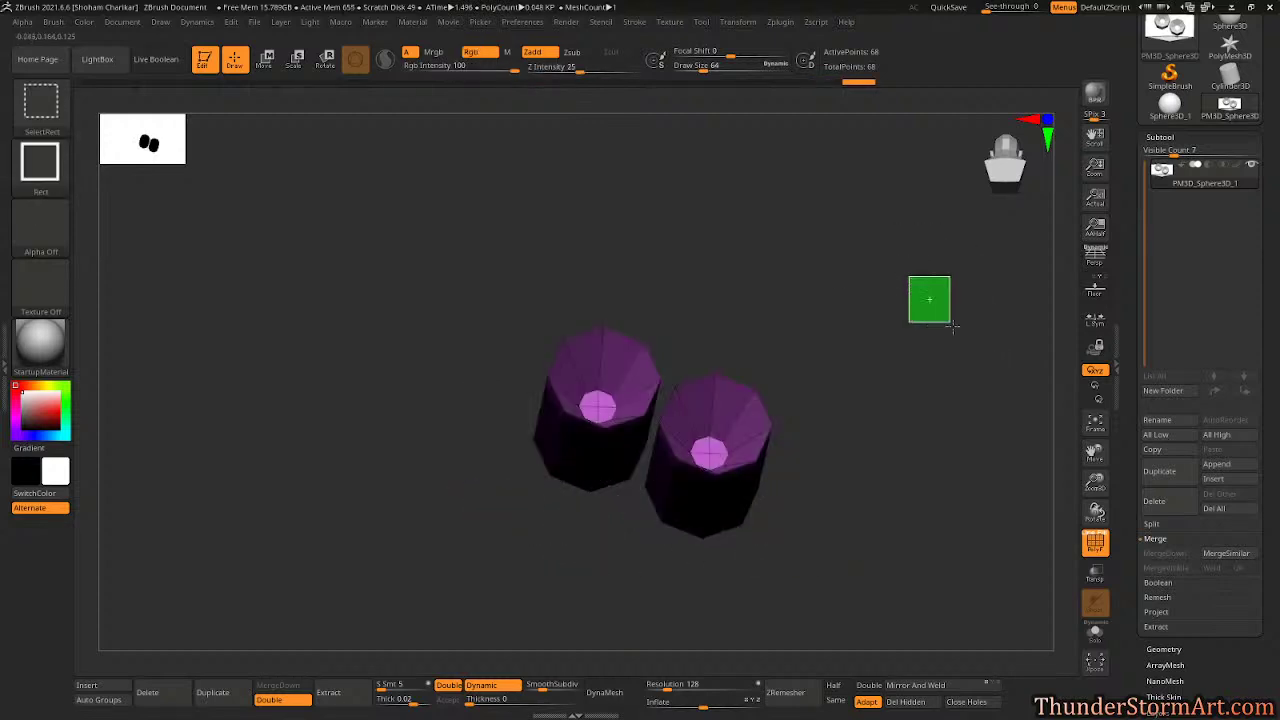
left_click(940, 363, "ctrl+shift")
mouse_move(940, 363)
left_mouse_down()
mouse_move(974, 351)
mouse_move(983, 384)
left_mouse_up()
key("ctrl")
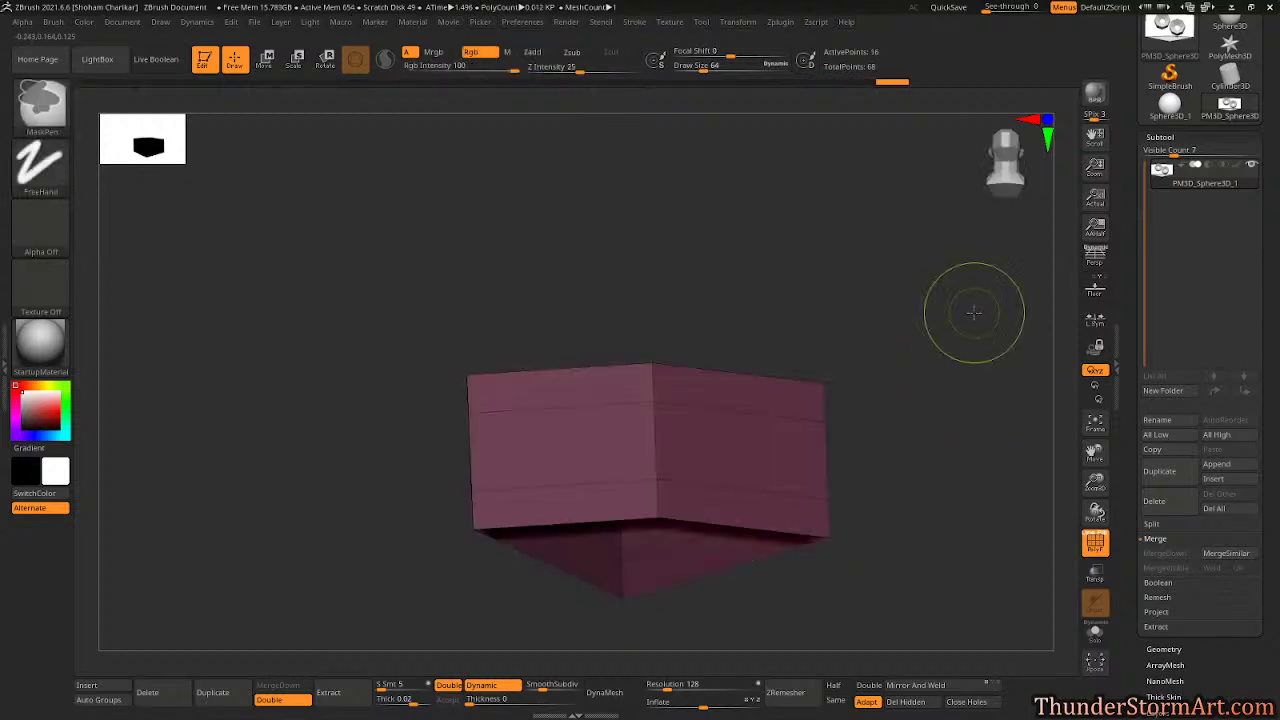
left_click(230, 292, "ctrl+shift")
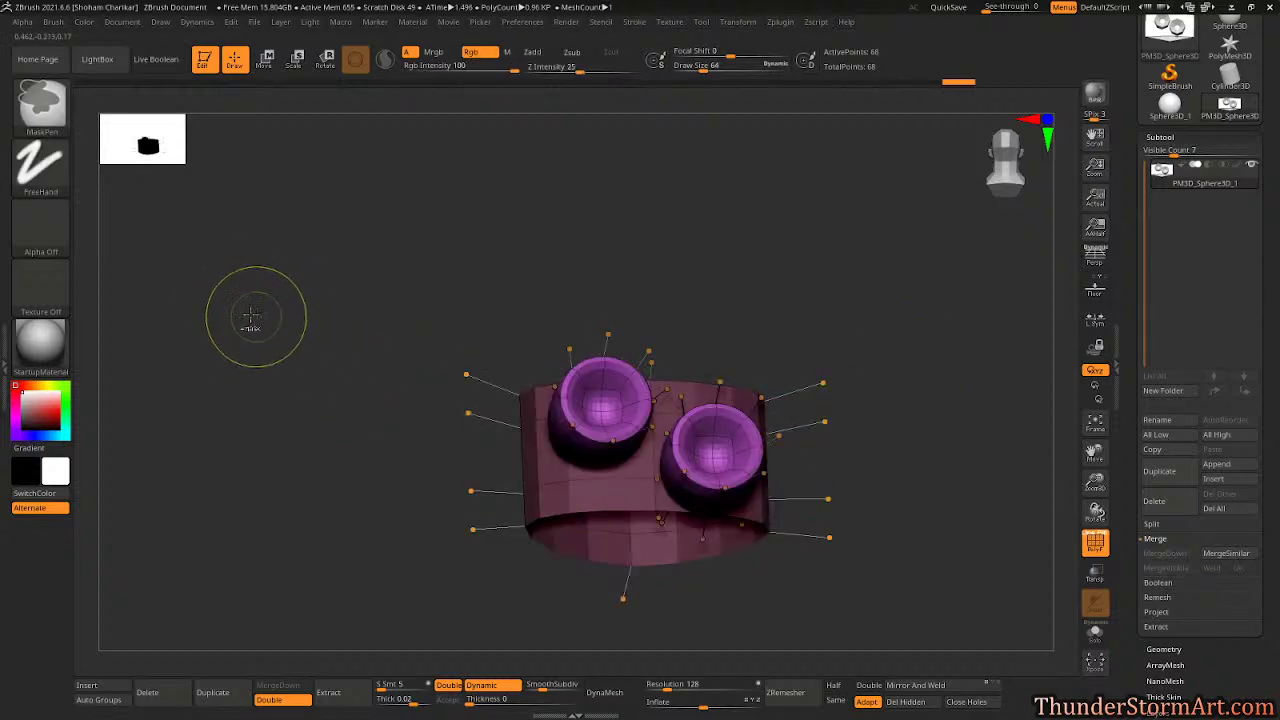
key("w")
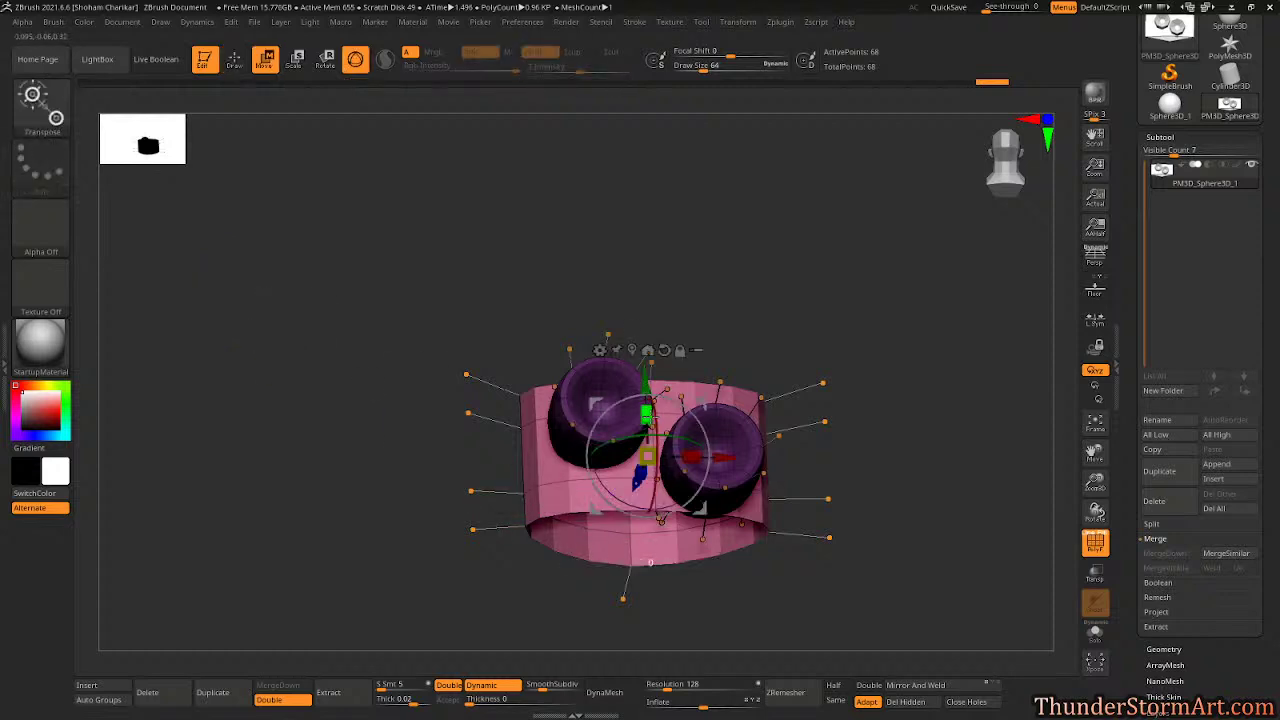
mouse_move(648, 412)
left_mouse_down()
mouse_move(804, 323)
mouse_move(880, 311)
mouse_move(851, 323)
mouse_move(952, 327)
mouse_move(871, 334)
mouse_move(920, 340)
mouse_move(946, 183)
mouse_move(929, 271)
mouse_move(957, 349)
left_mouse_up()
Step: Mask the box, move the two cylinders about 0.02 along Z and turn off Dynamic Subdiv
key("q")
key("ctrl+shift")
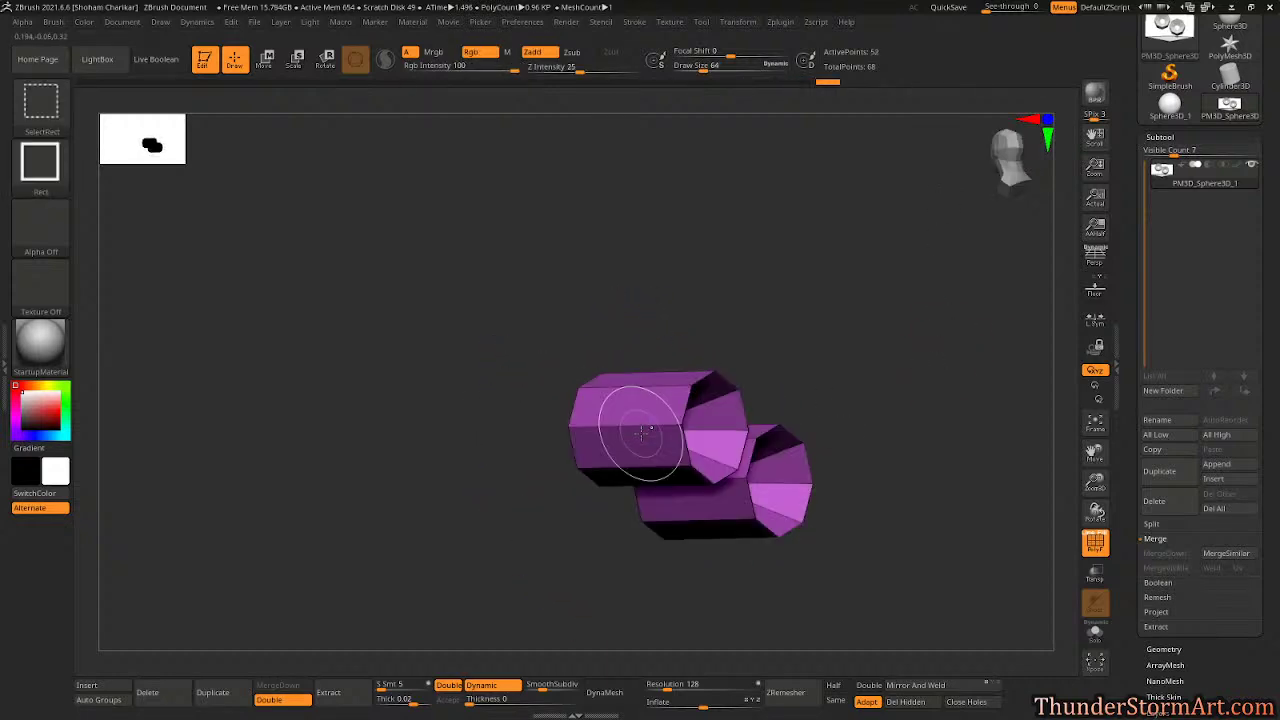
key("w")
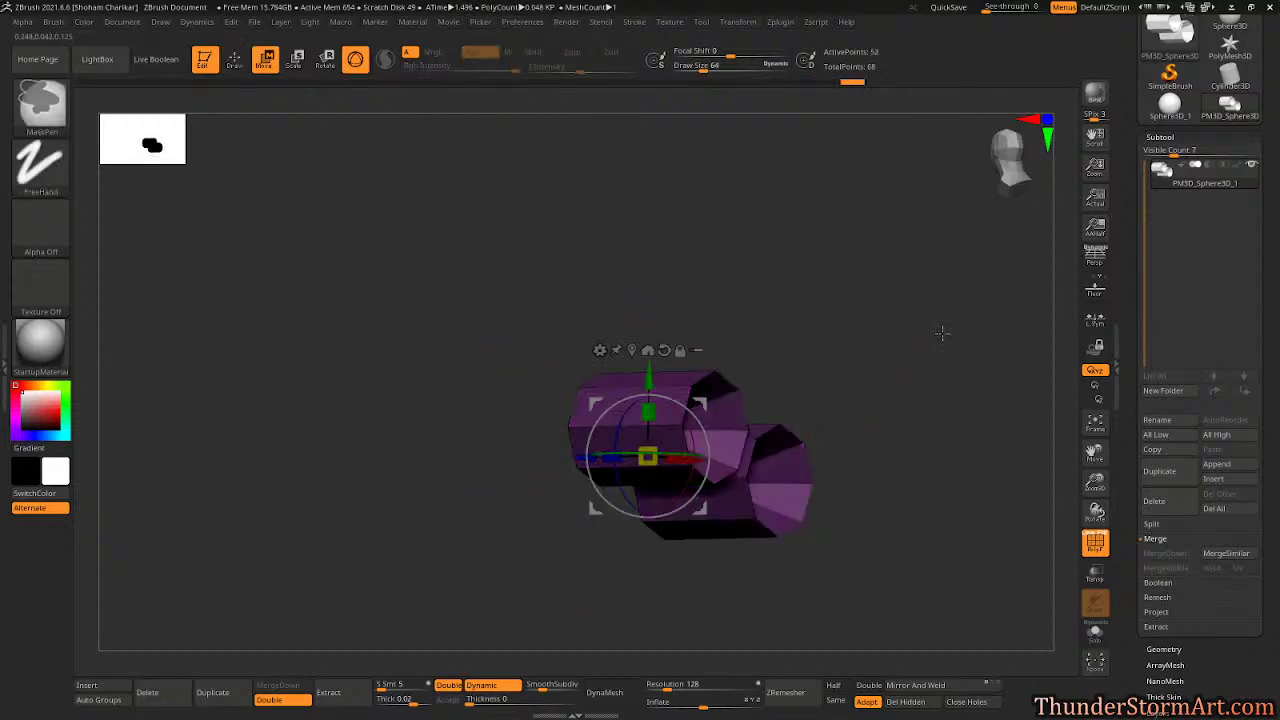
left_click(980, 338, "ctrl+shift")
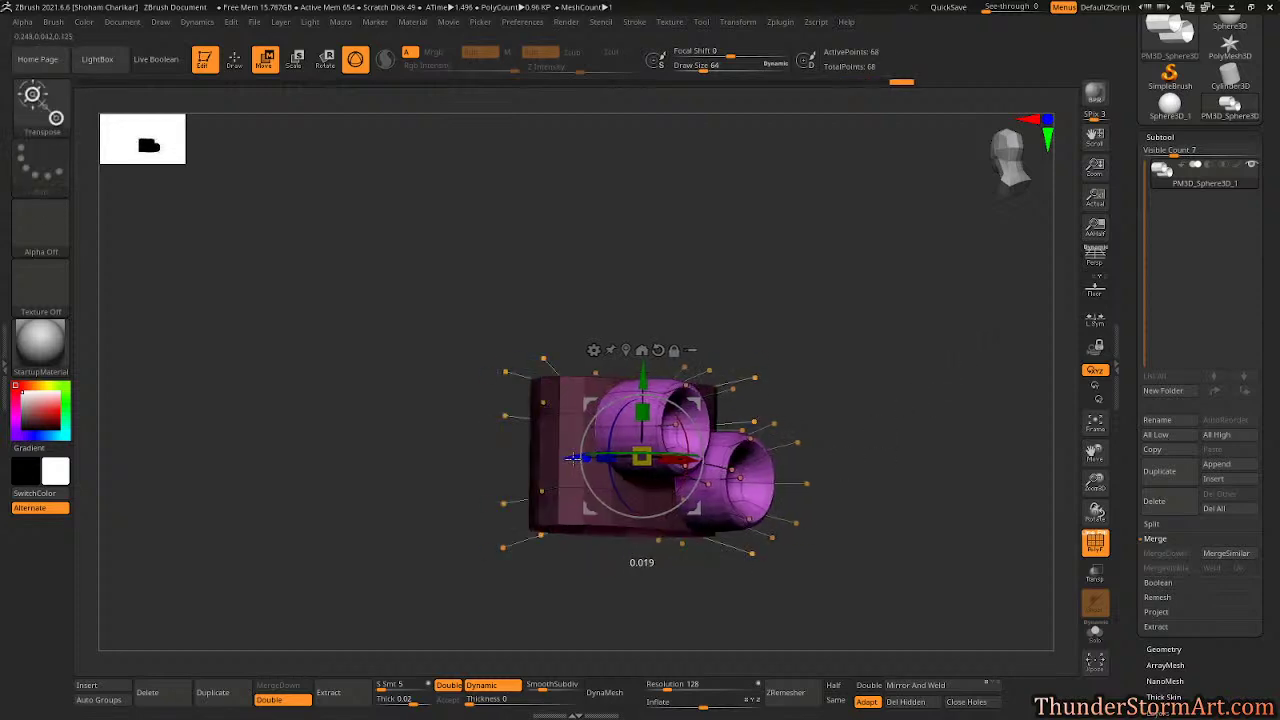
mouse_move(887, 383)
left_mouse_down()
mouse_move(851, 414)
mouse_move(849, 460)
mouse_move(846, 400)
mouse_move(870, 468)
mouse_move(851, 414)
mouse_move(858, 435)
mouse_move(908, 380)
mouse_move(895, 267)
left_mouse_up()
key("q")
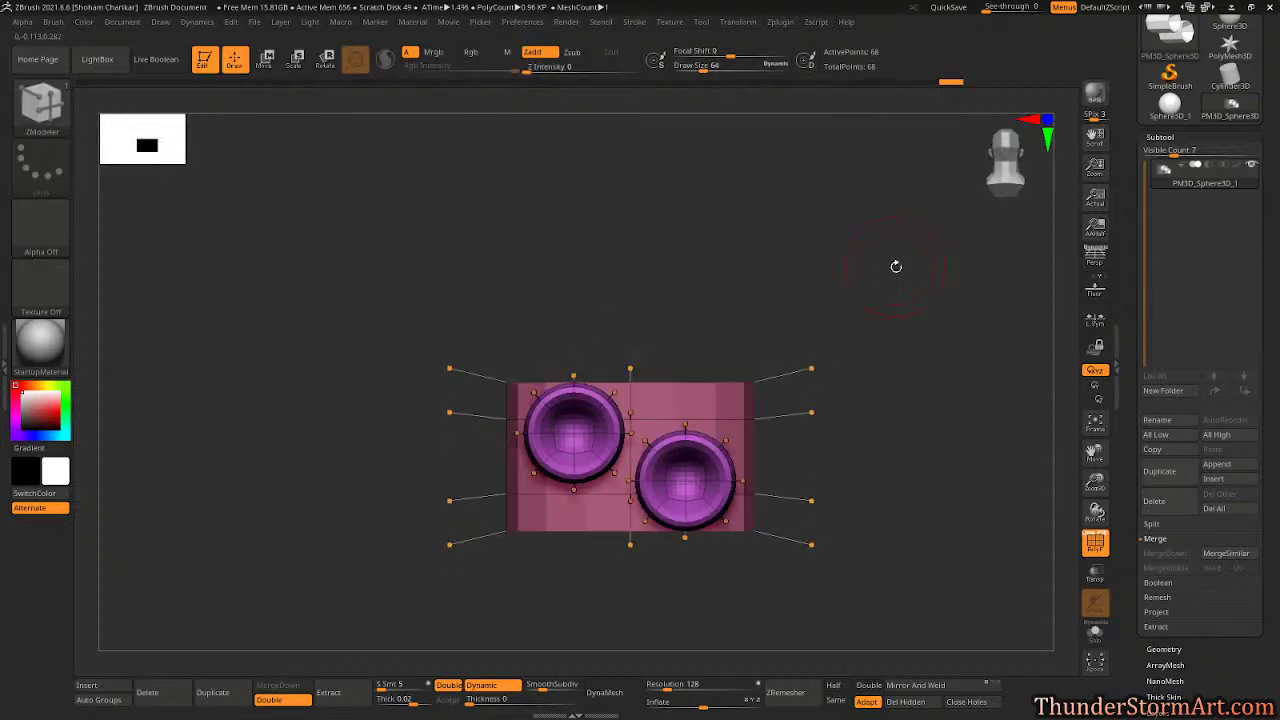
key("shift+d")
Step: Turn the merged mesh to face its flat back side straight on and create a new InsertMesh brush from it
left_click_drag(929, 287, 923, 342)
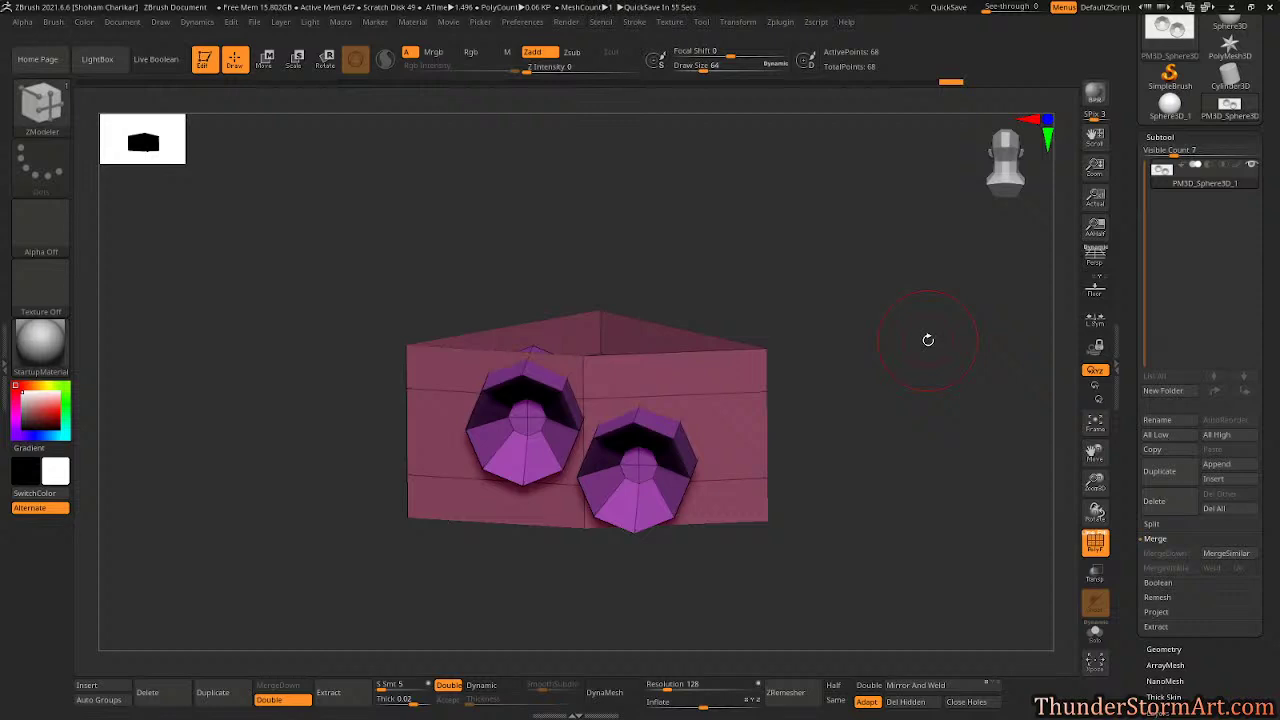
mouse_move(882, 333)
left_mouse_down("shift")
mouse_move(897, 377)
mouse_move(895, 354)
left_mouse_up("shift")
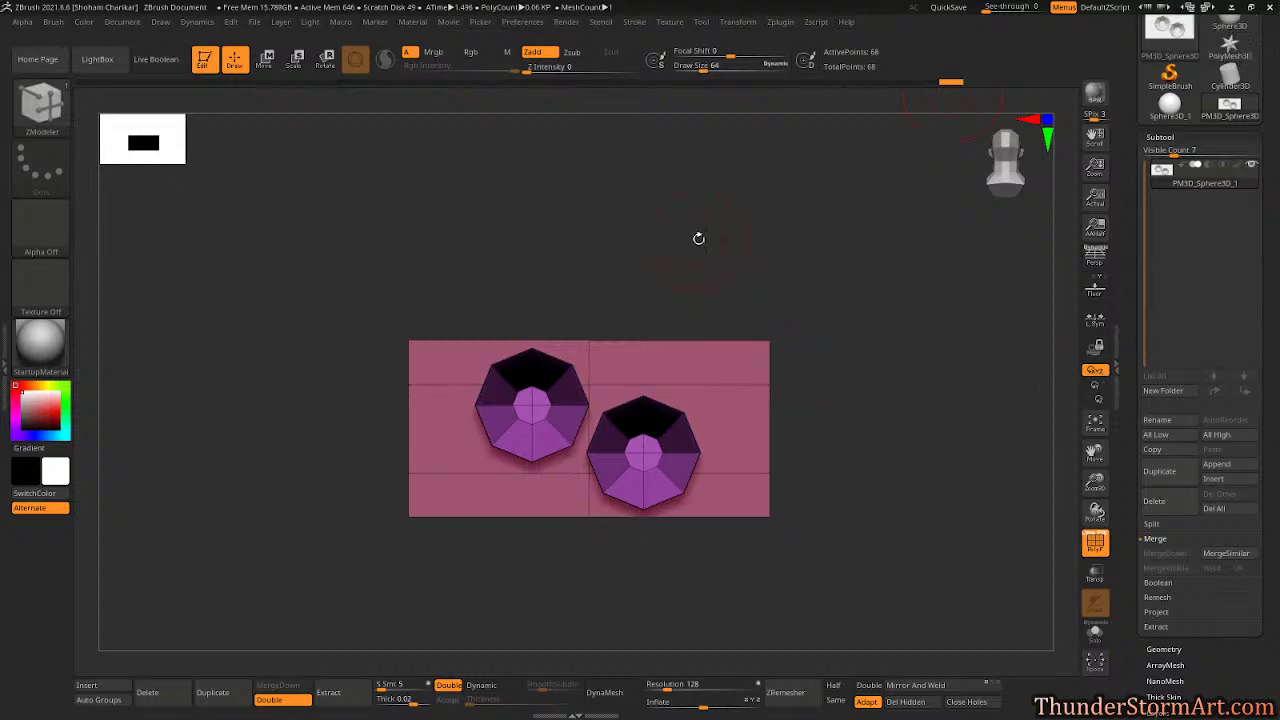
left_click_drag(677, 278, 830, 268)
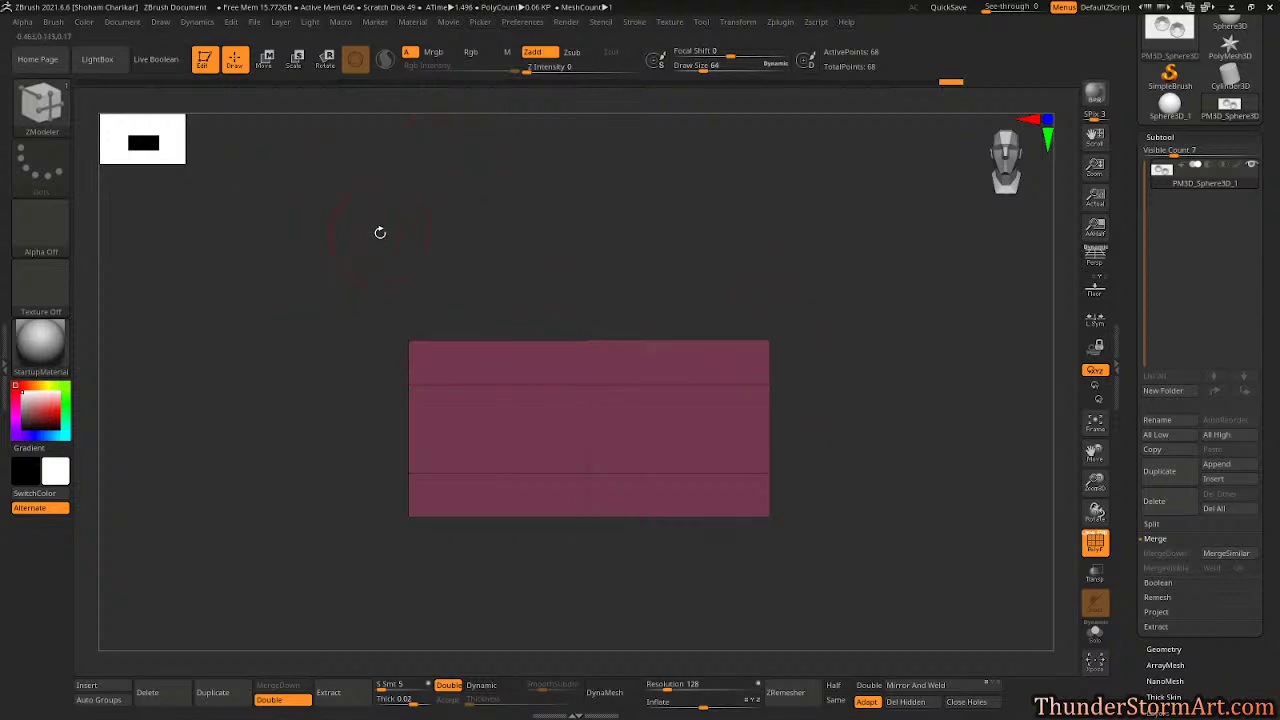
key("b")
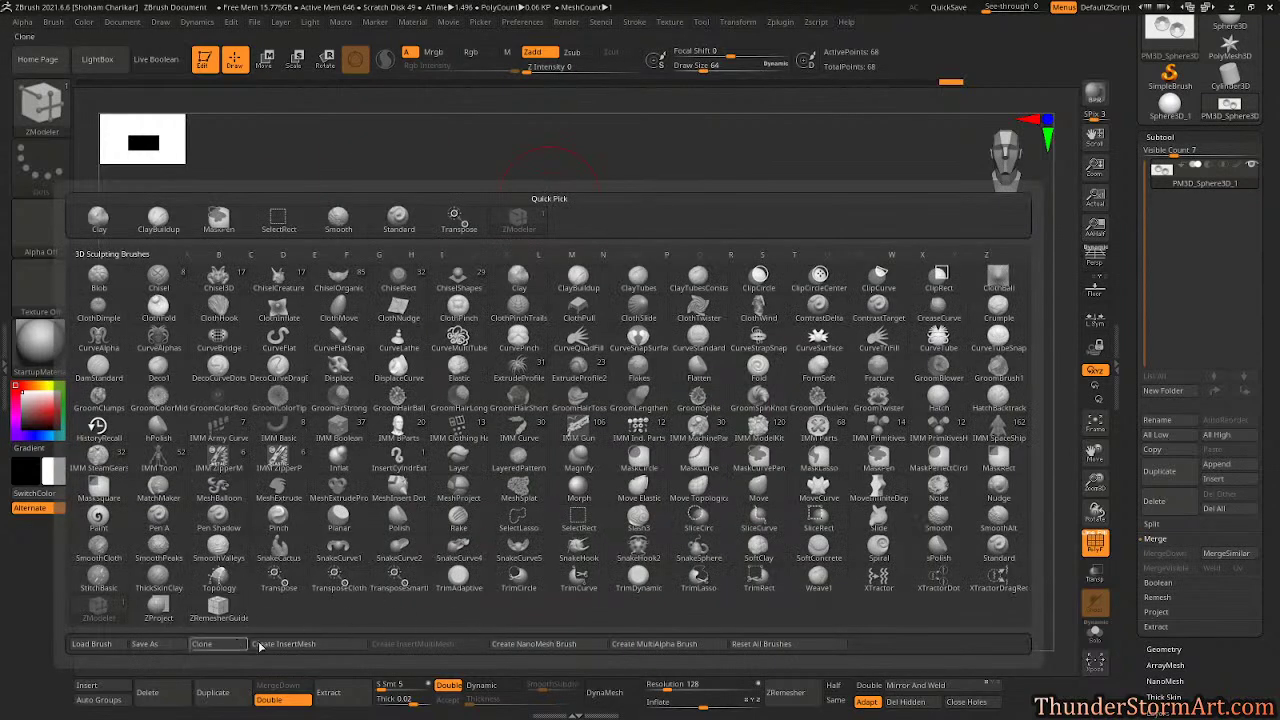
left_click(290, 644)
left_click(571, 237)
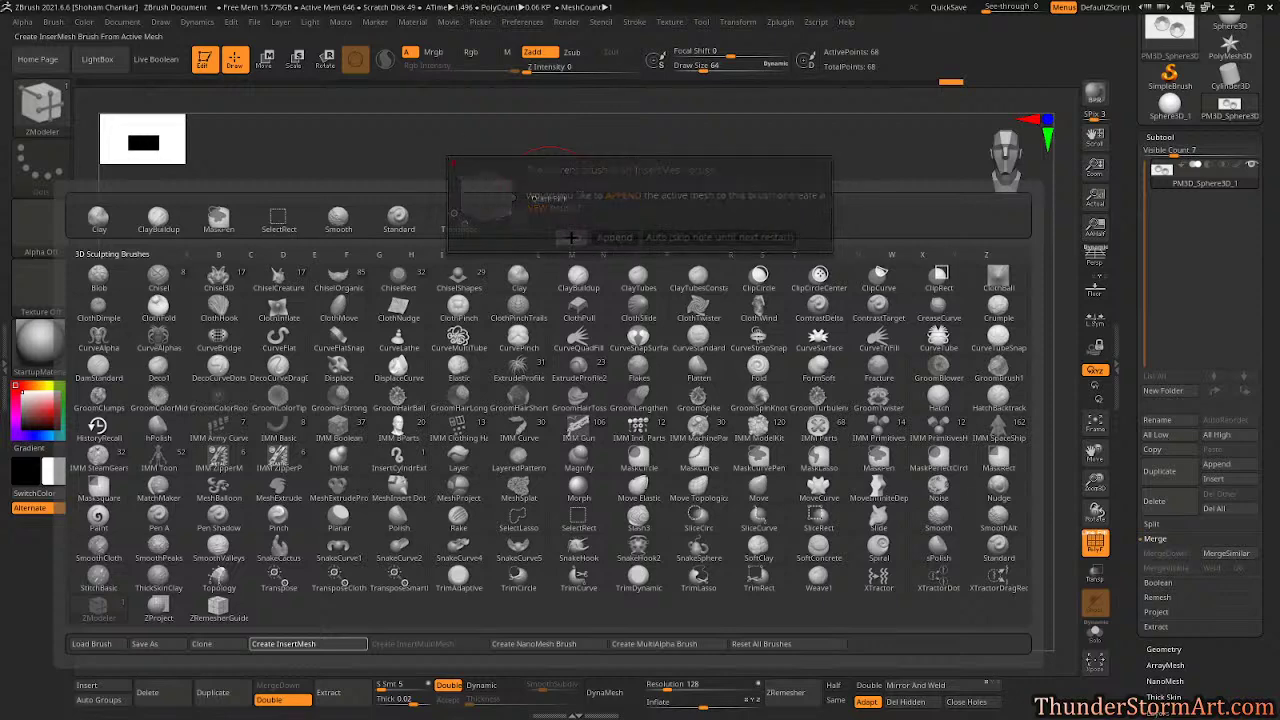
mouse_move(667, 378)
left_mouse_down()
mouse_move(645, 500)
mouse_move(737, 523)
left_mouse_up()
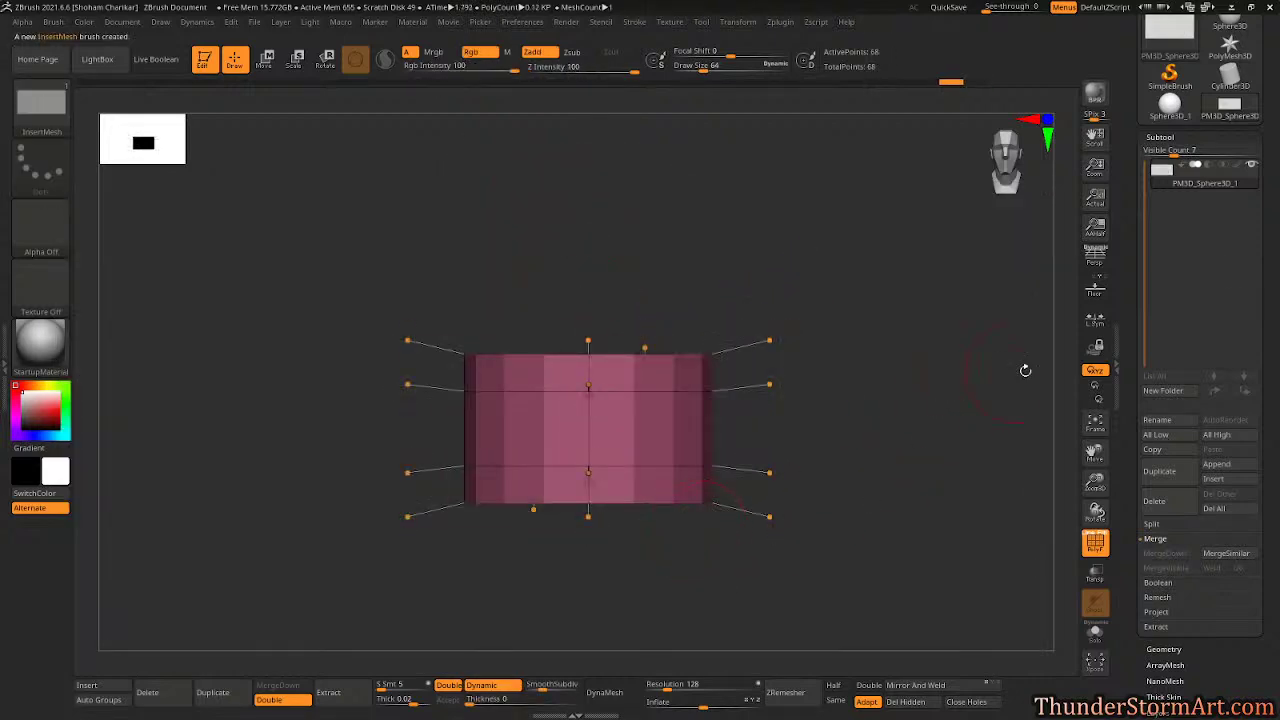
Step: Switch to the sphere tool and convert it to a PolyMesh3D
left_click(1170, 105)
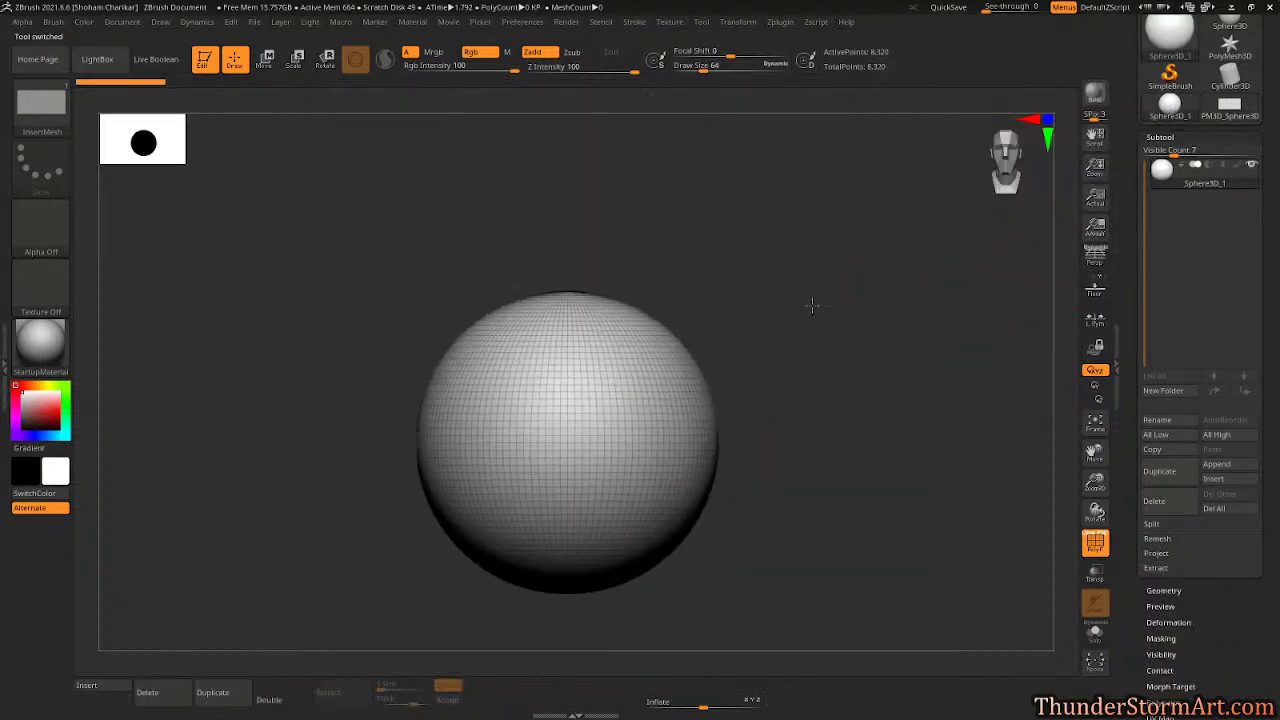
left_click_drag(812, 305, 920, 334, "alt")
left_click_drag(1271, 626, 1272, 700)
left_click(1195, 101)
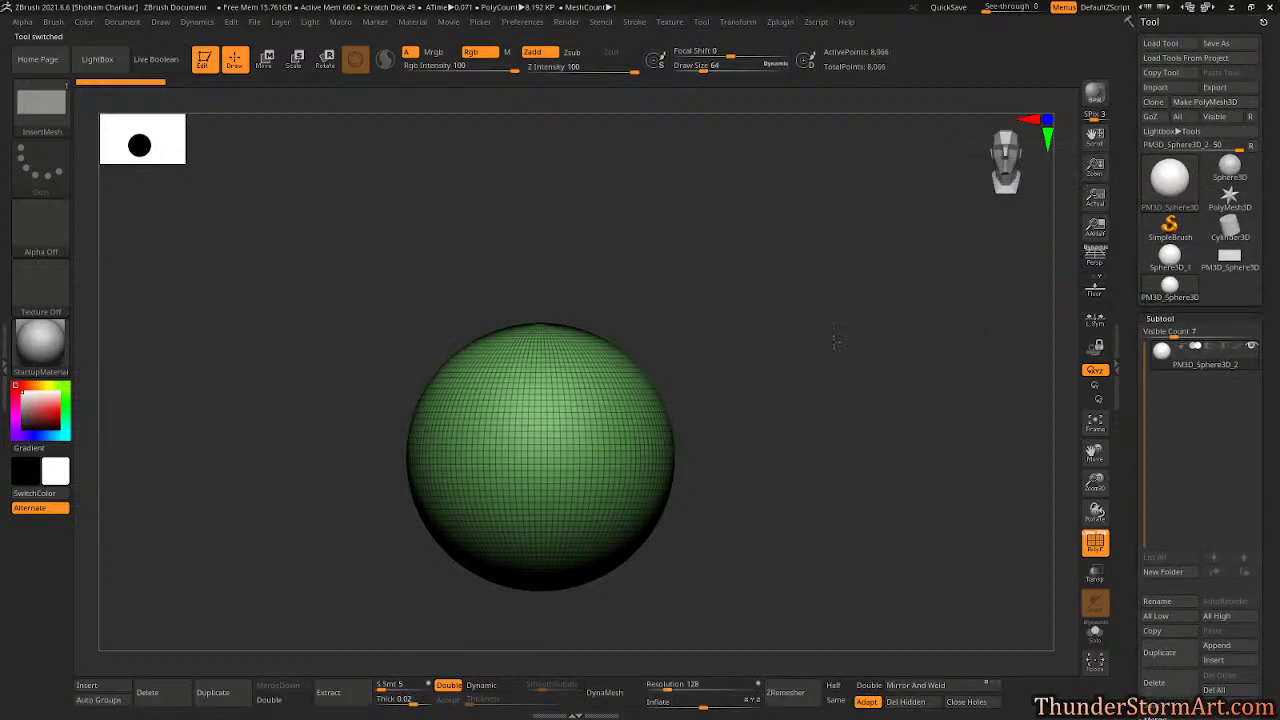
Step: Try placing the new insert mesh on the sphere and undo the placement
left_click_drag(805, 232, 788, 264)
mouse_move(607, 386)
left_mouse_down()
mouse_move(712, 350)
mouse_move(870, 466)
left_mouse_up()
key("ctrl+z")
left_click_drag(635, 400, 858, 500)
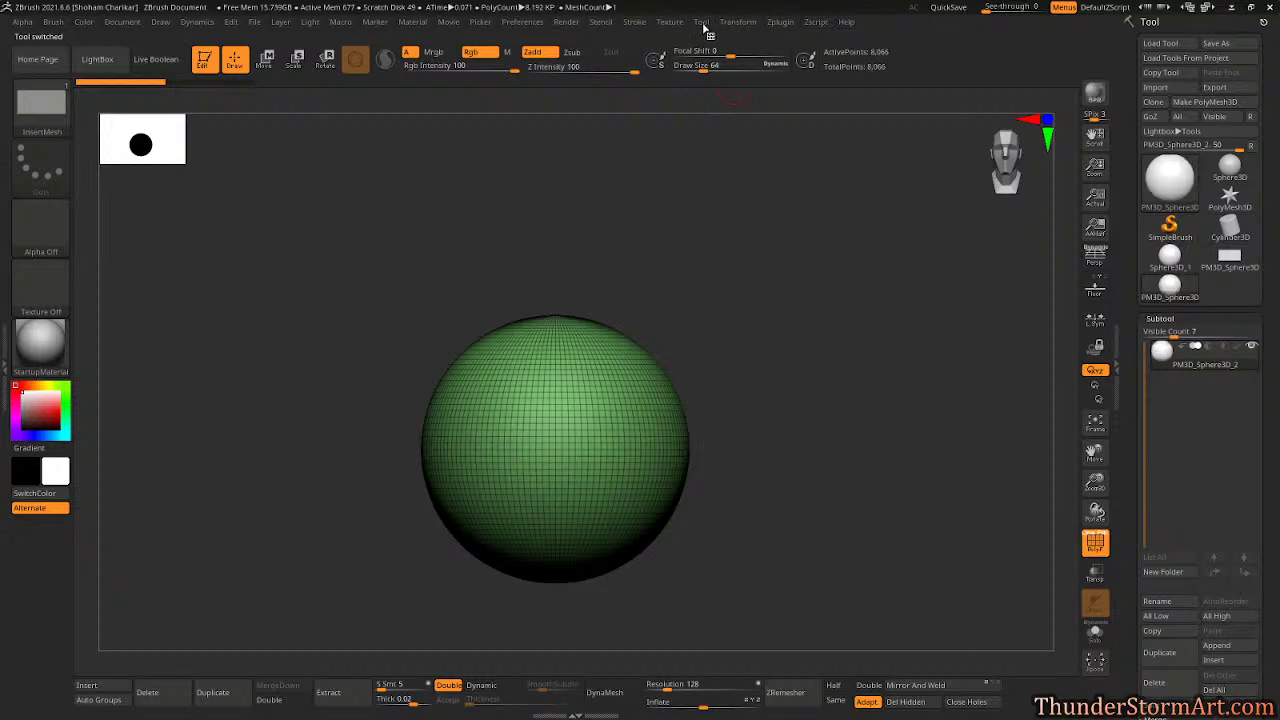
Step: Turn on Curve Mode for the new insert brush's stroke
left_click(636, 23)
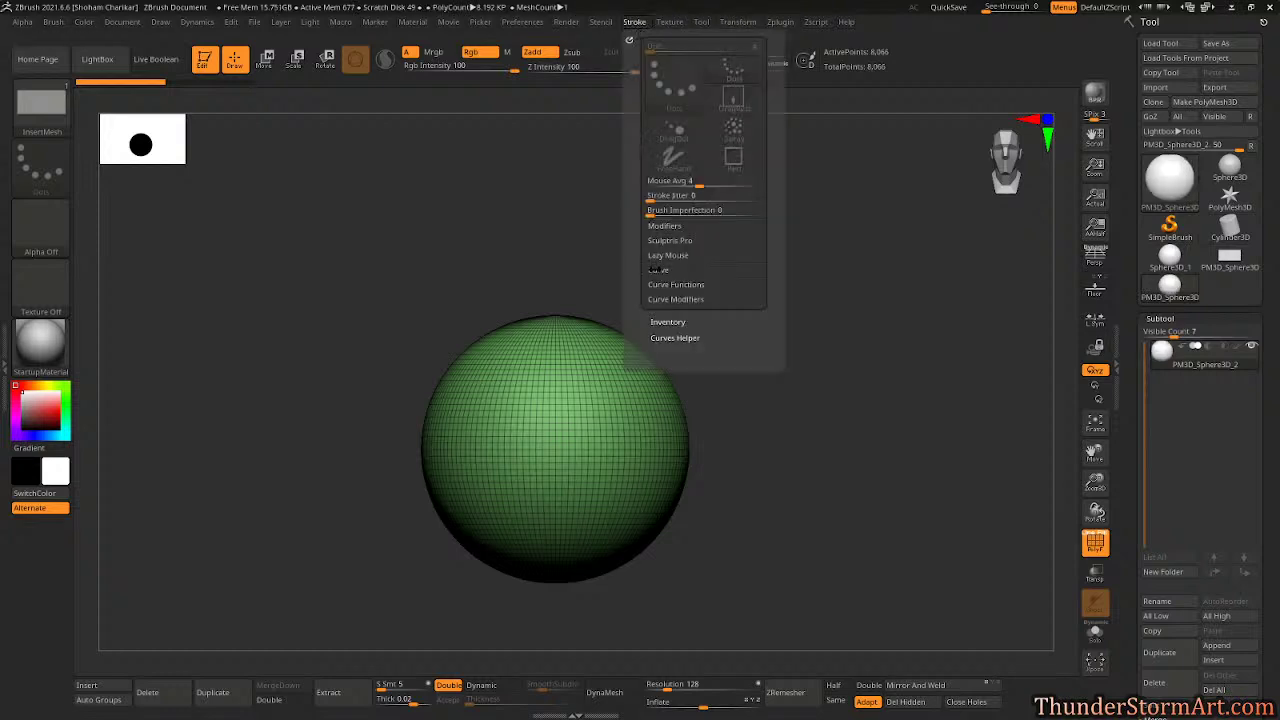
left_click(656, 269)
left_click(670, 285)
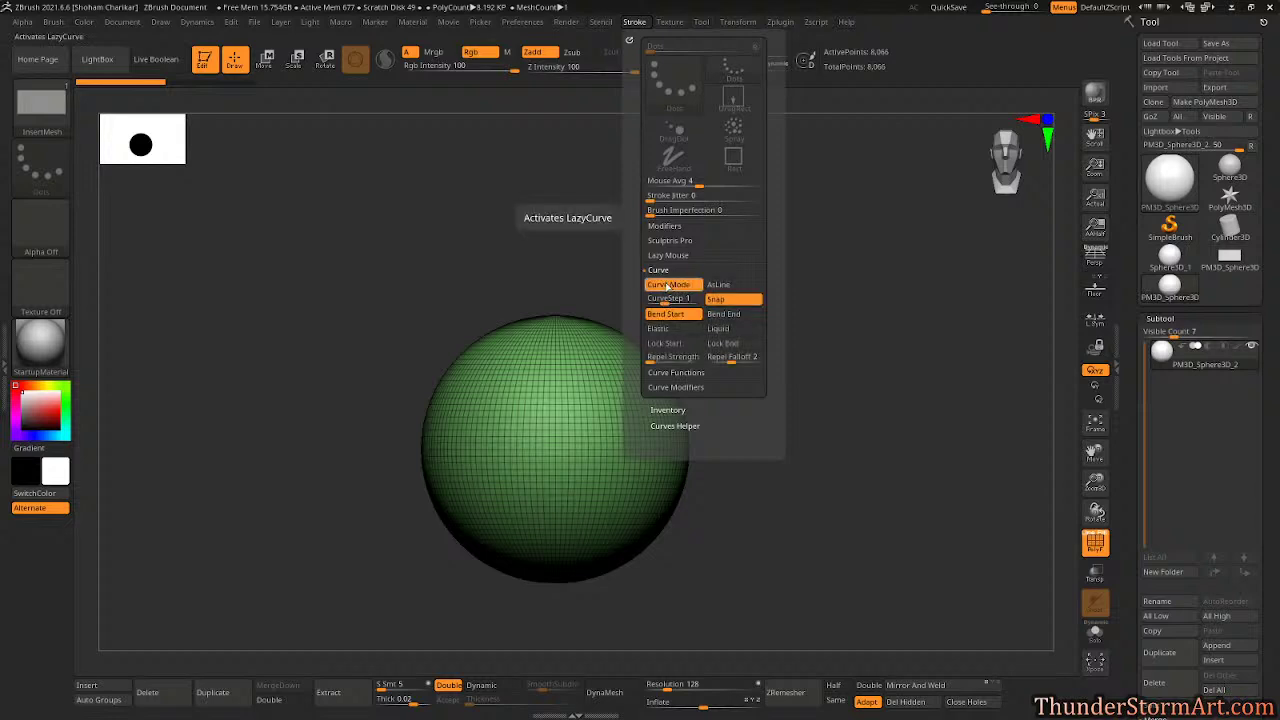
Step: Enable the Size curve modifier and shape its falloff as a convex curve tapering from full size to zero
left_click(668, 387)
left_click(716, 318)
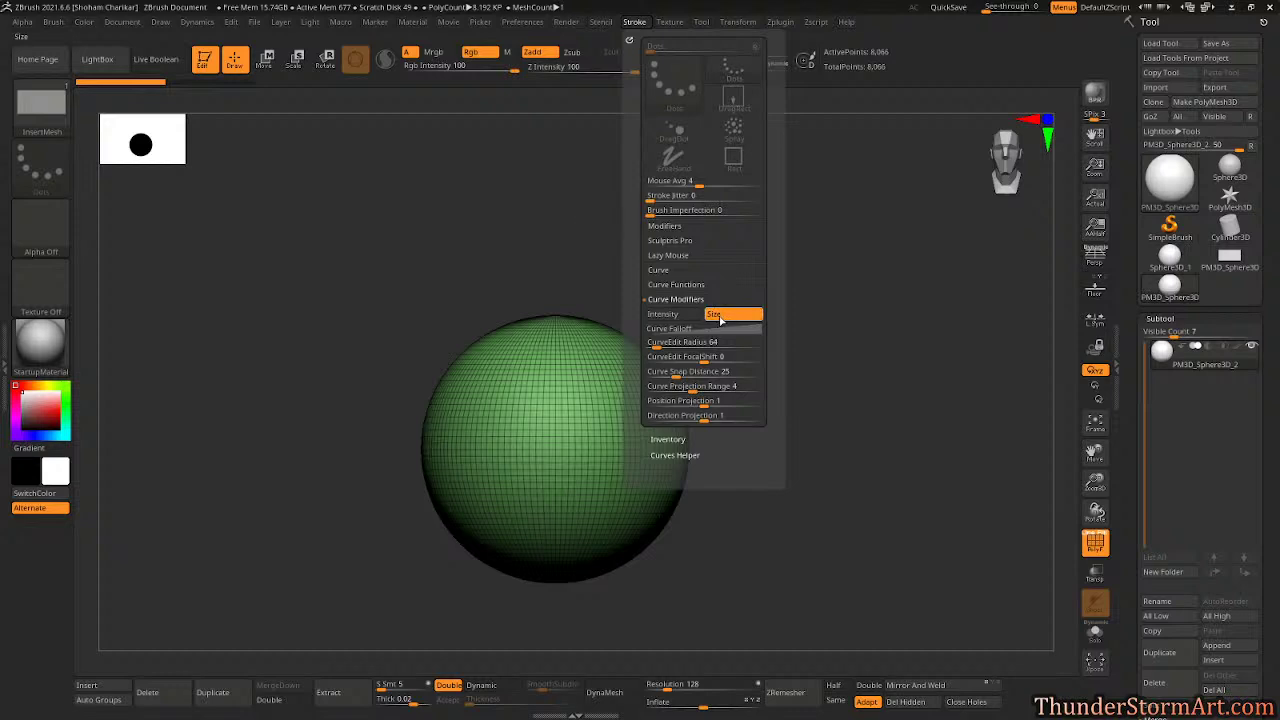
left_click(668, 328)
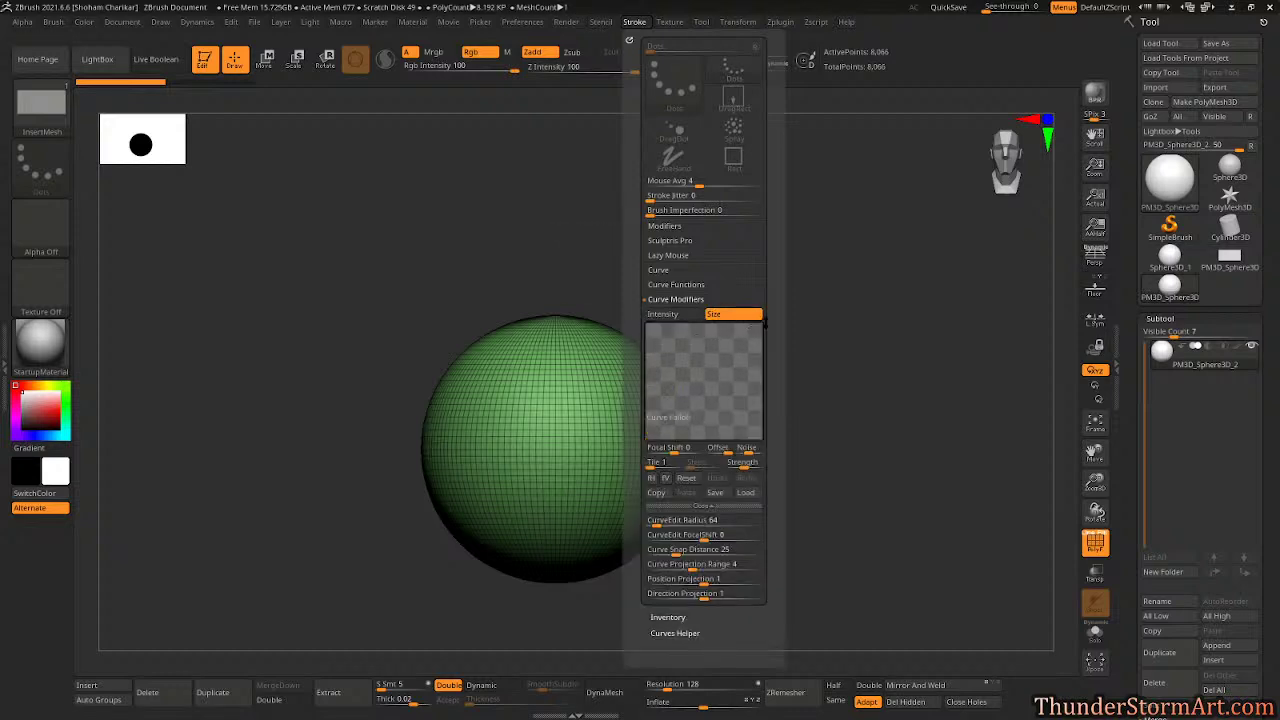
left_click_drag(763, 326, 762, 442)
left_click_drag(729, 402, 734, 380)
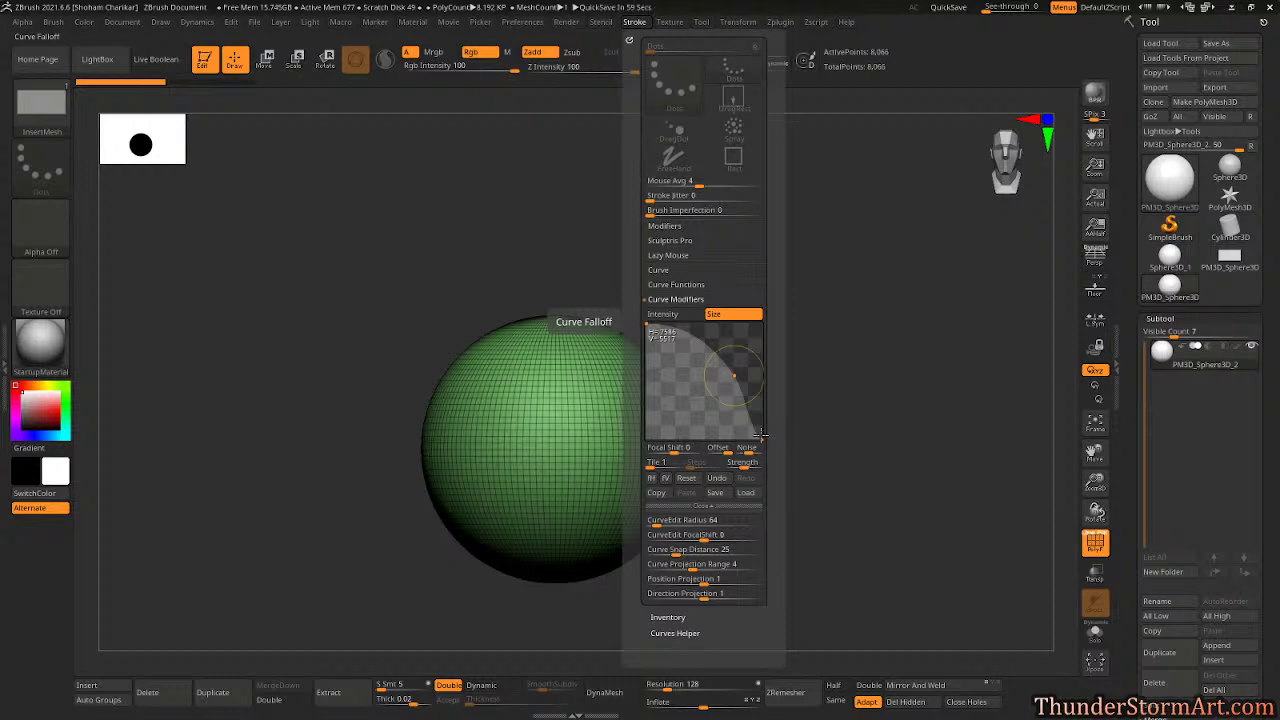
Step: Set the brush's Imbed depth to 0 and turn on Weld Points in its modifiers
left_click(56, 25)
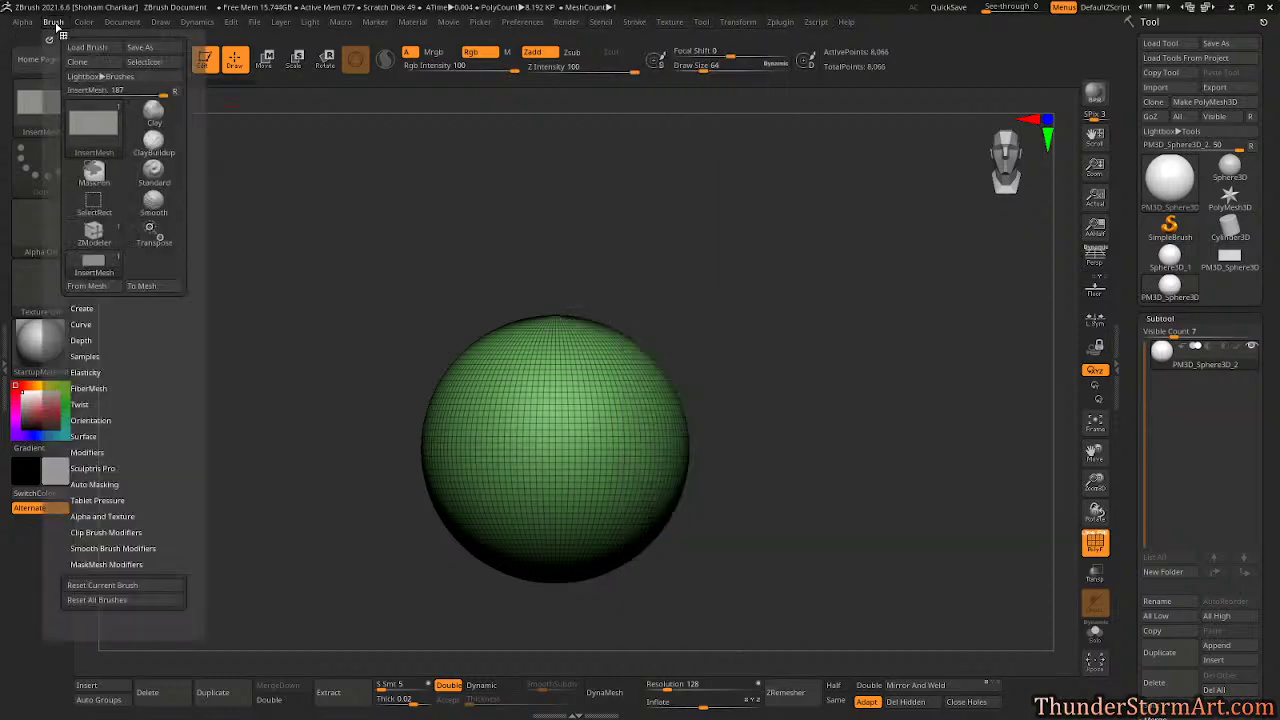
left_click(78, 340)
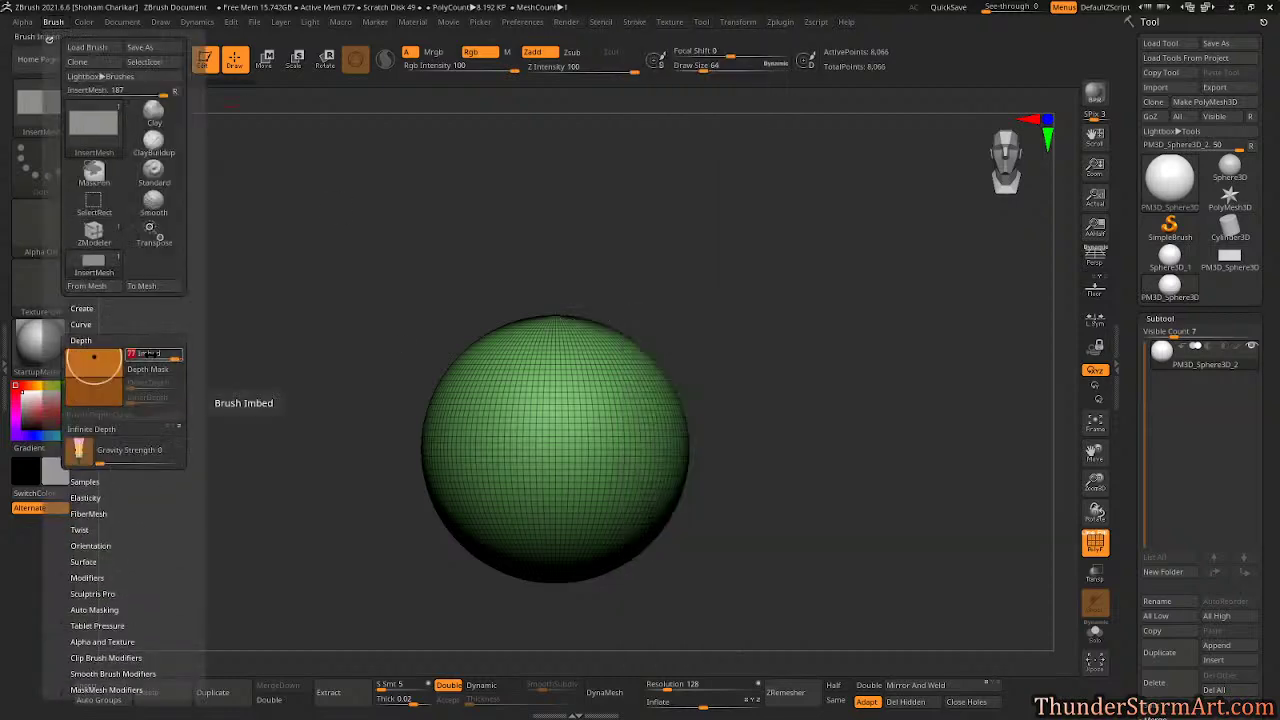
key("Return")
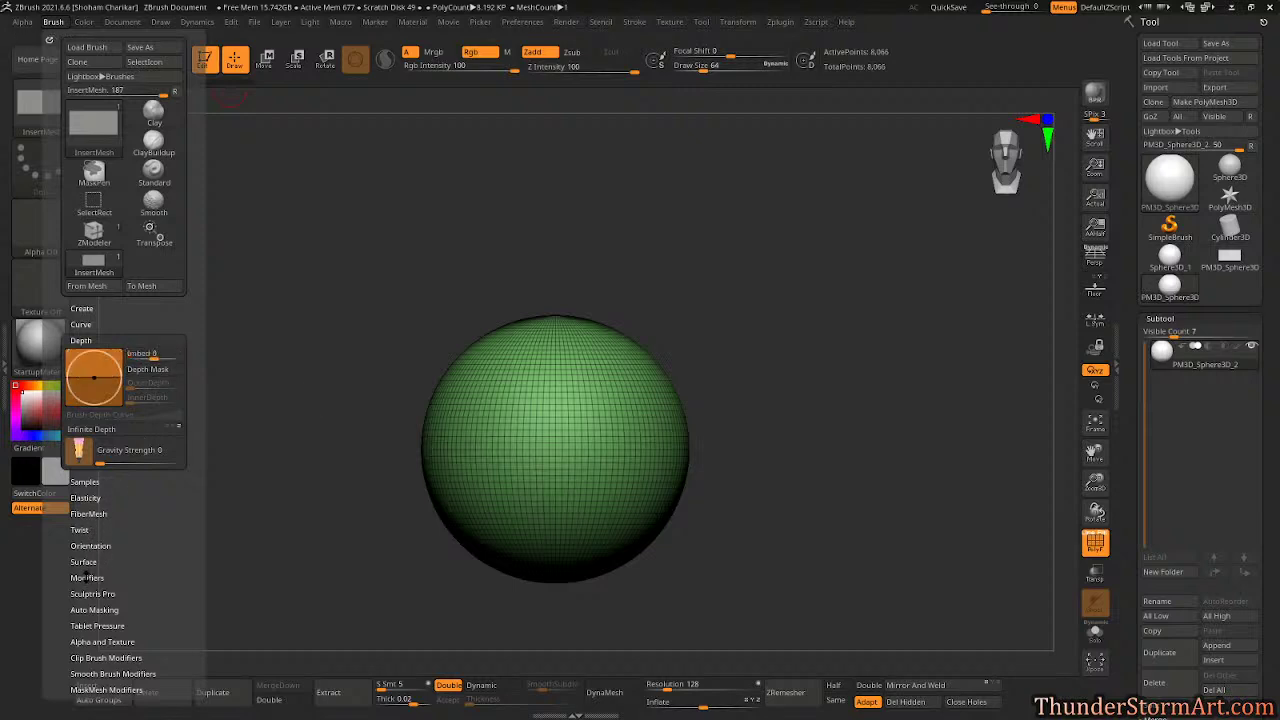
left_click(87, 577)
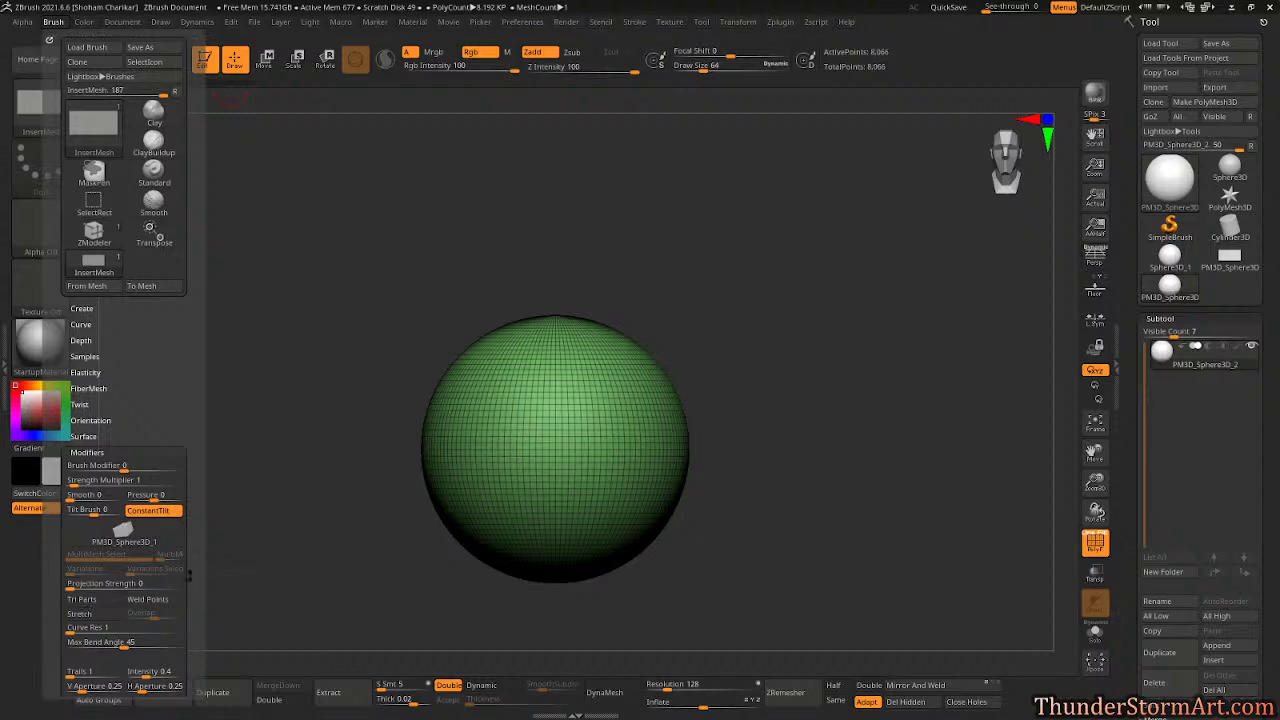
scroll(125, 450, "down", 3)
left_click(147, 460)
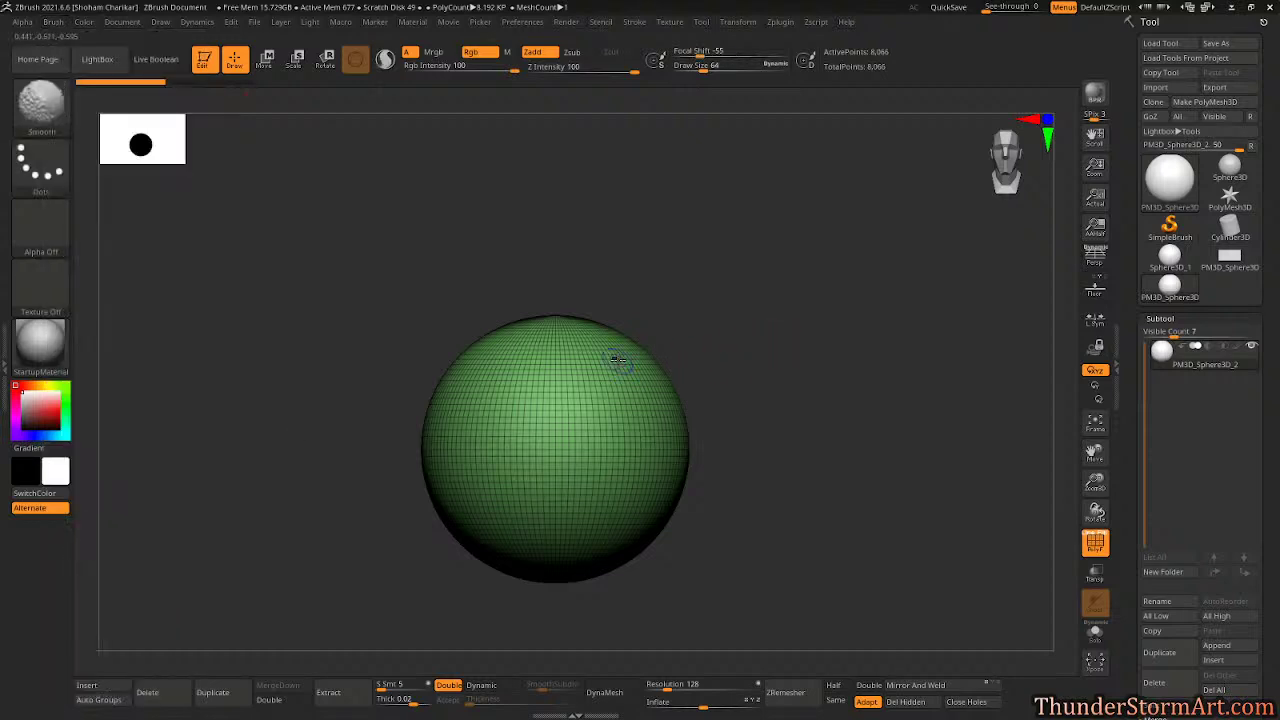
Step: Hide the polyframe and draw an arched tentacle curve outward from the sphere's upper side
key("shift+f")
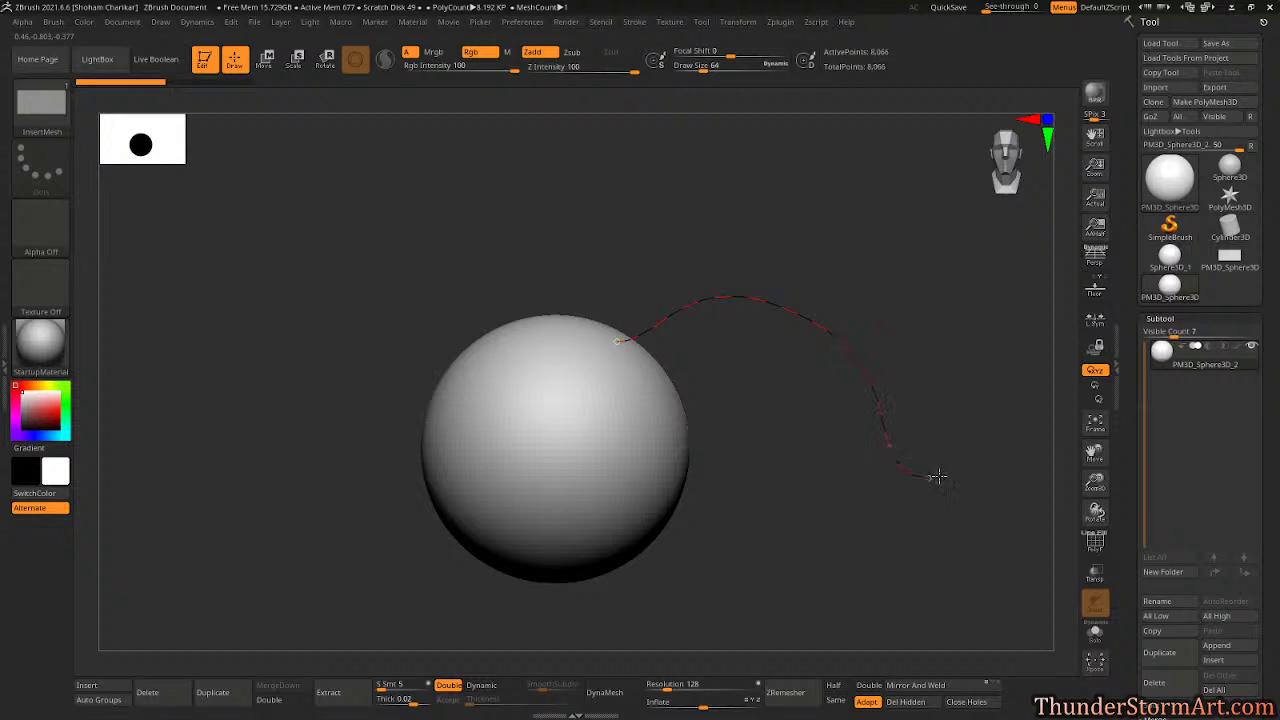
left_click_drag(939, 477, 940, 477)
mouse_move(797, 468)
left_mouse_down()
mouse_move(754, 497)
mouse_move(665, 440)
left_mouse_up()
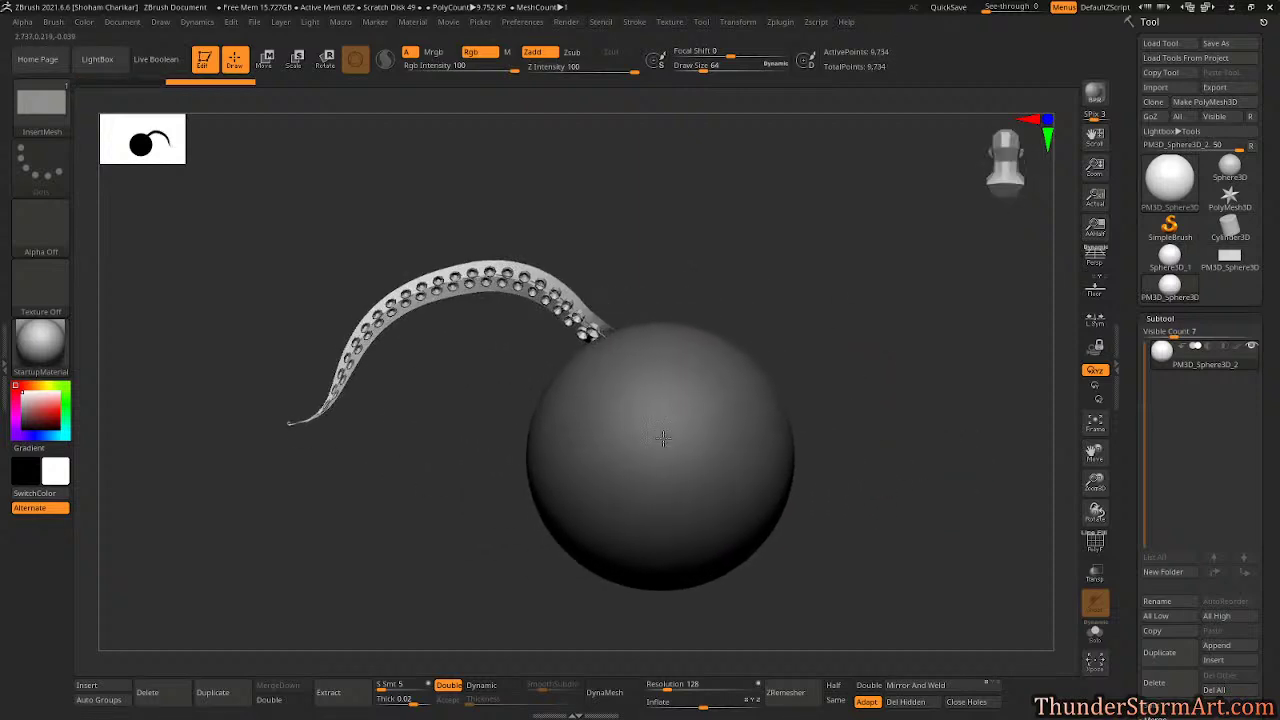
left_click_drag(669, 263, 716, 379)
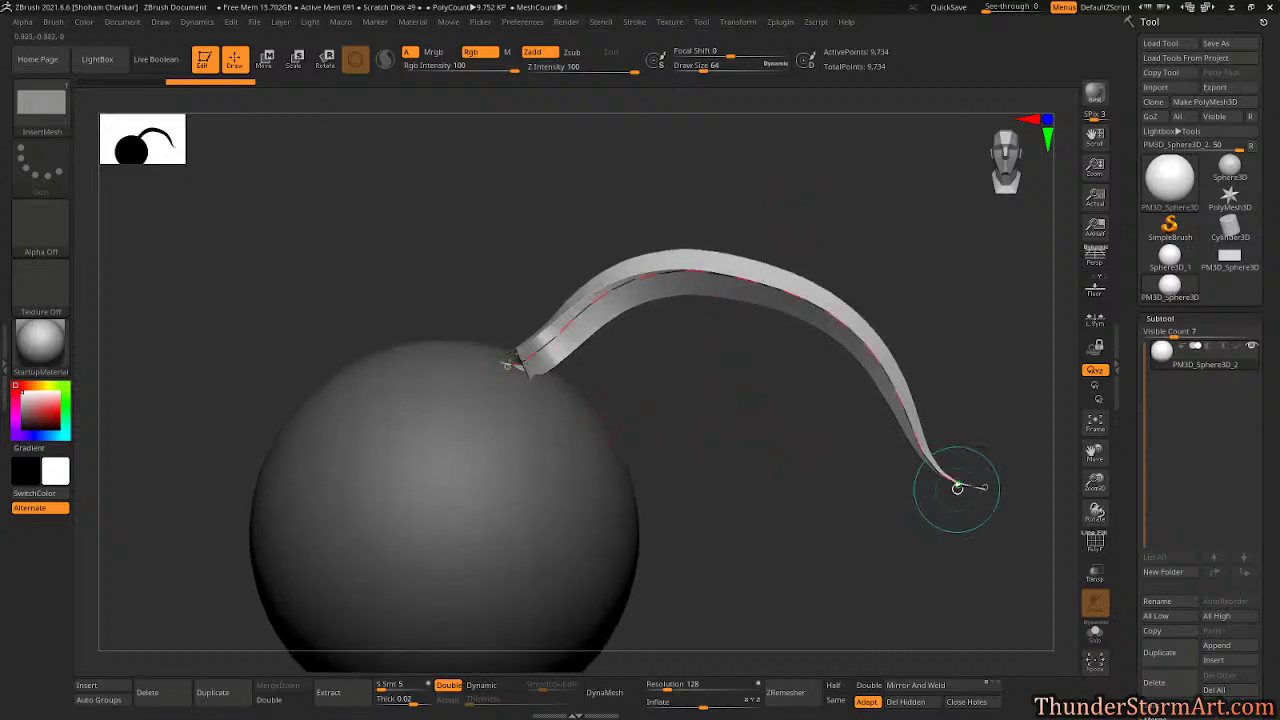
Step: Reshape the tentacle by moving its curve so it rises from the sphere and bends at the tip
left_click_drag(980, 491, 1030, 437)
mouse_move(519, 360)
left_mouse_down()
mouse_move(527, 346)
mouse_move(513, 359)
left_mouse_up()
left_click_drag(715, 401, 721, 334)
left_click_drag(620, 325, 655, 302)
left_click_drag(791, 422, 690, 352)
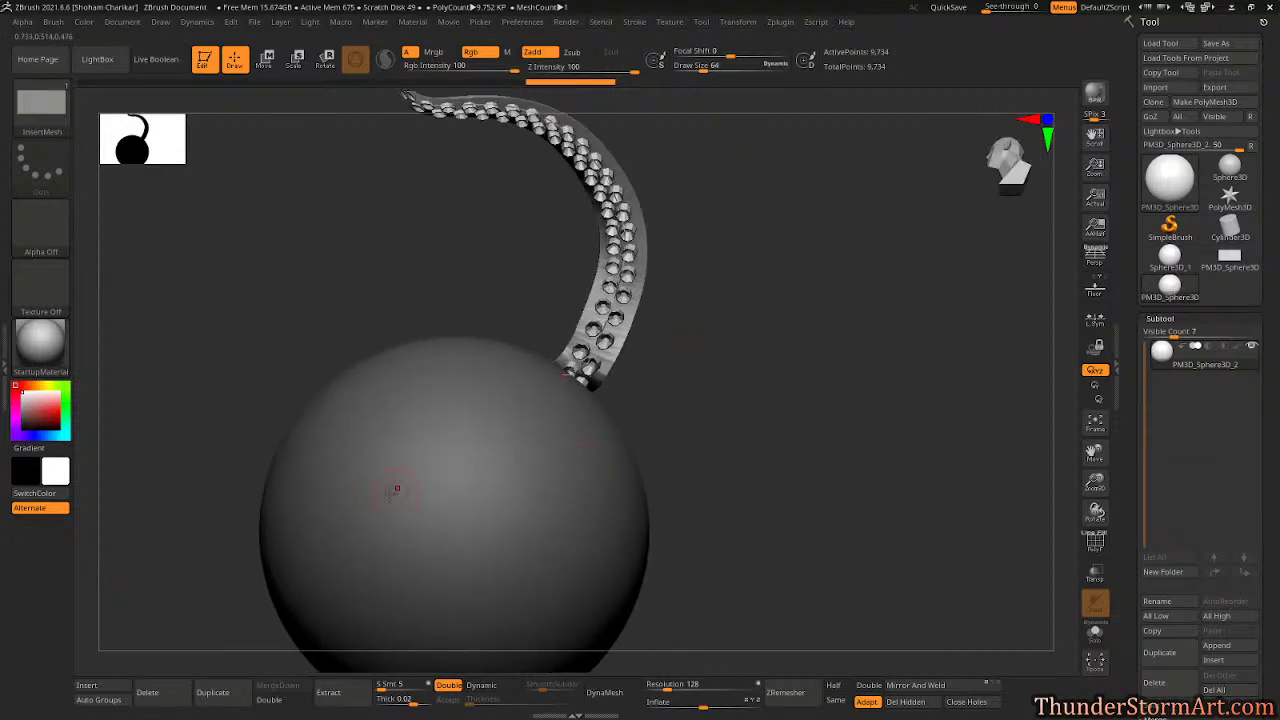
left_click_drag(759, 327, 835, 409)
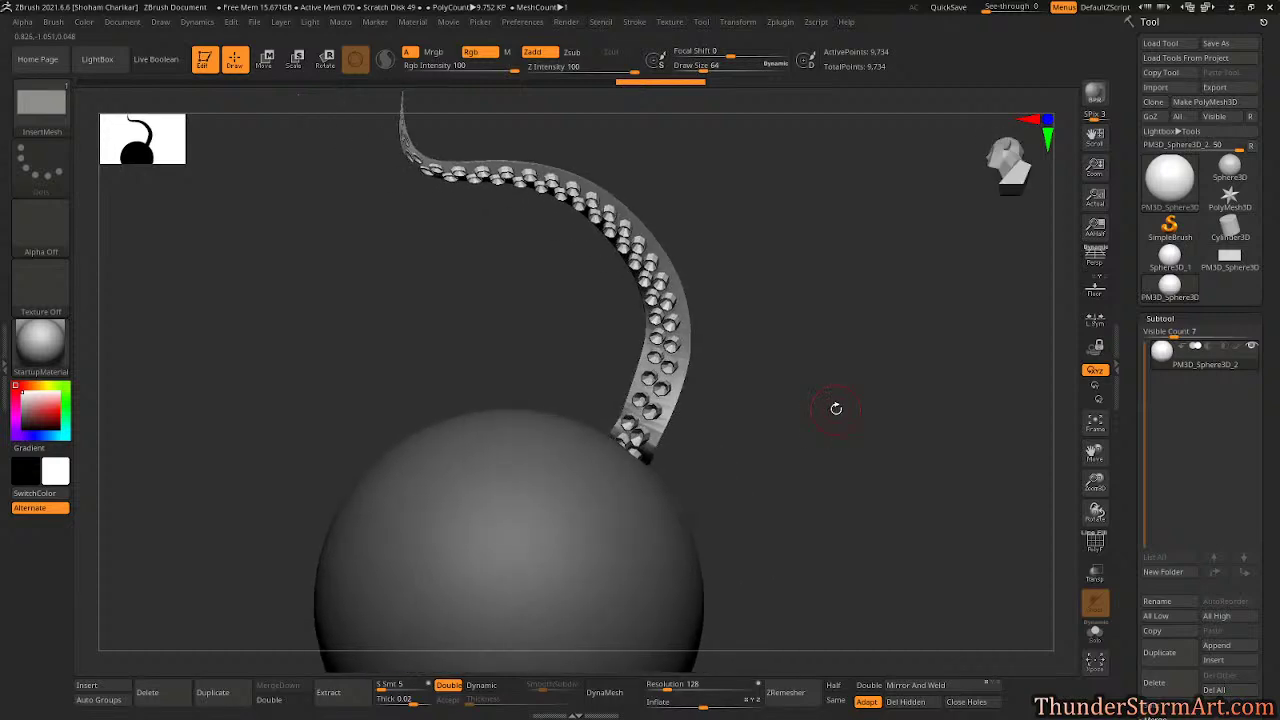
Step: Activate Dynamic Subdiv to preview the smoothed tentacle from several angles and revert to the unsmoothed mesh
key("d")
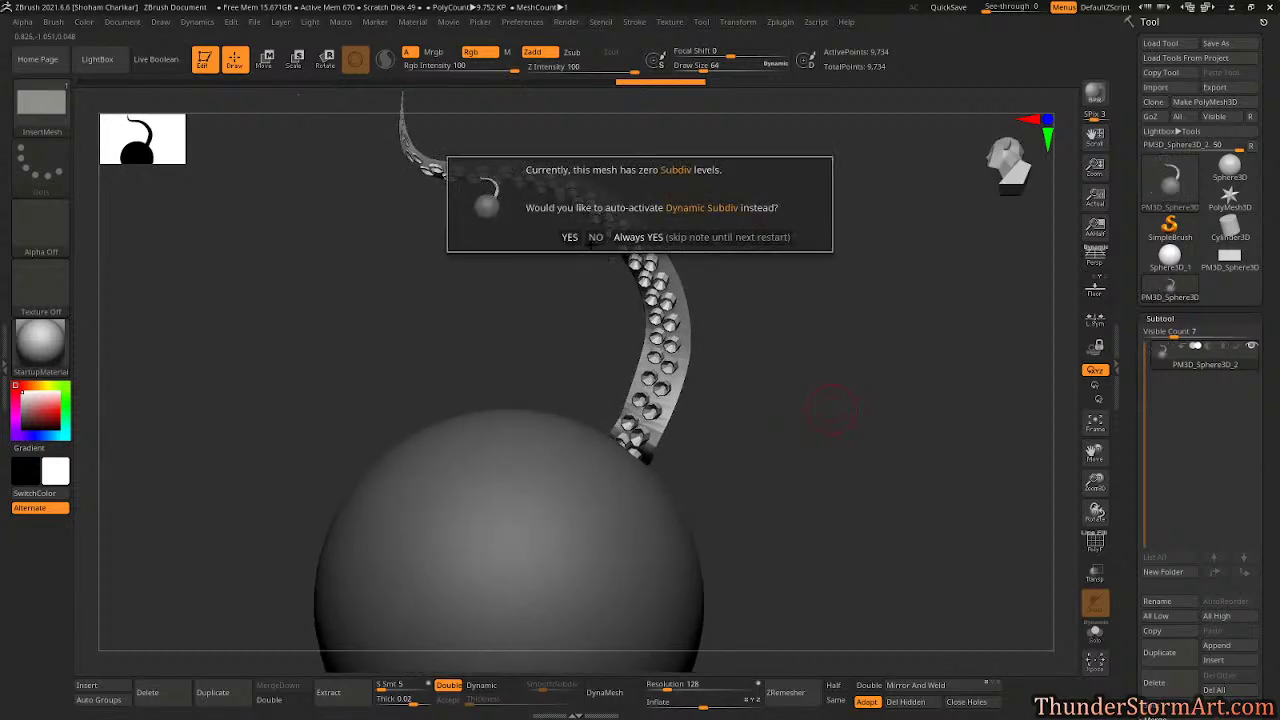
left_click(571, 237)
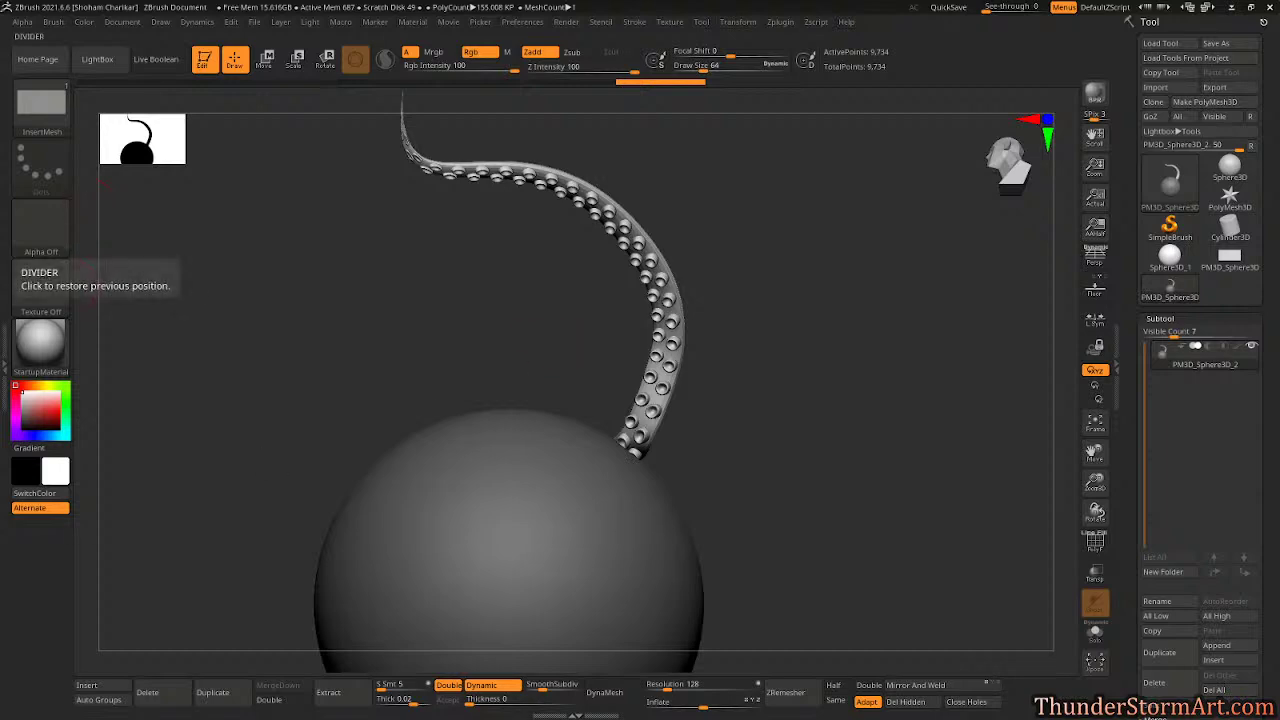
left_click_drag(820, 395, 709, 356)
left_click_drag(524, 264, 640, 331)
key("ctrl")
left_click(625, 329, "ctrl")
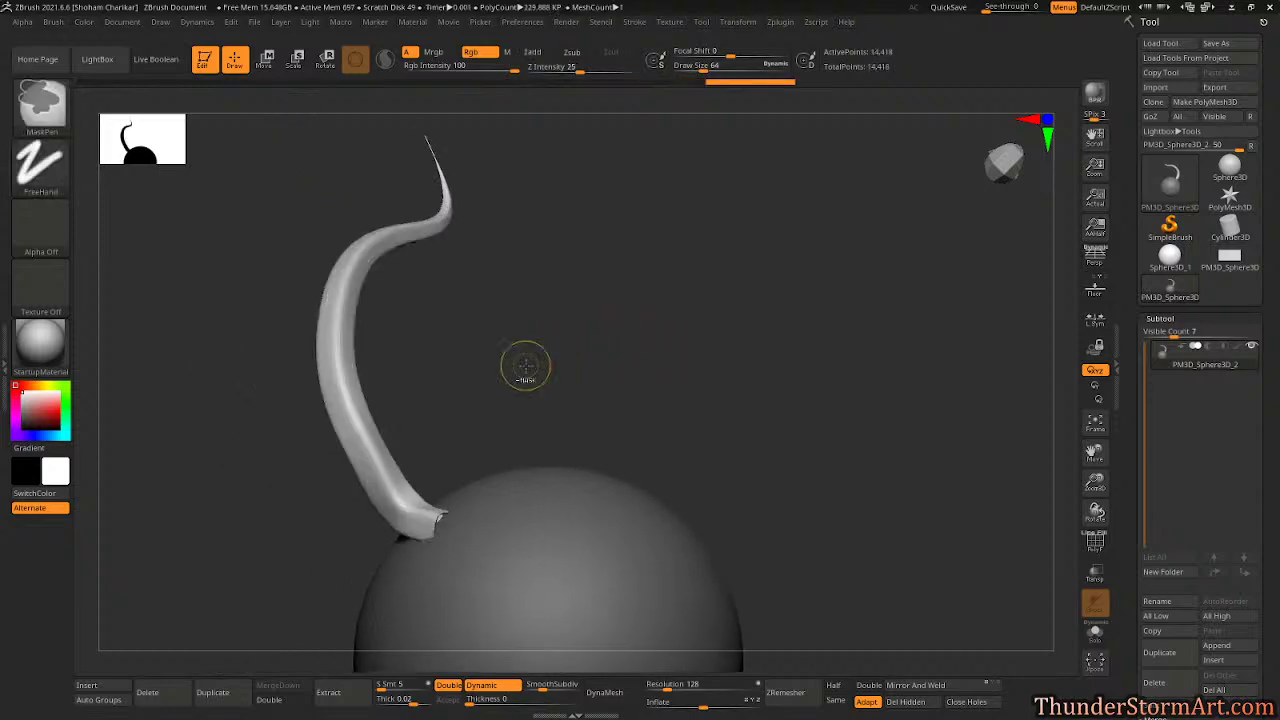
key("ctrl+z")
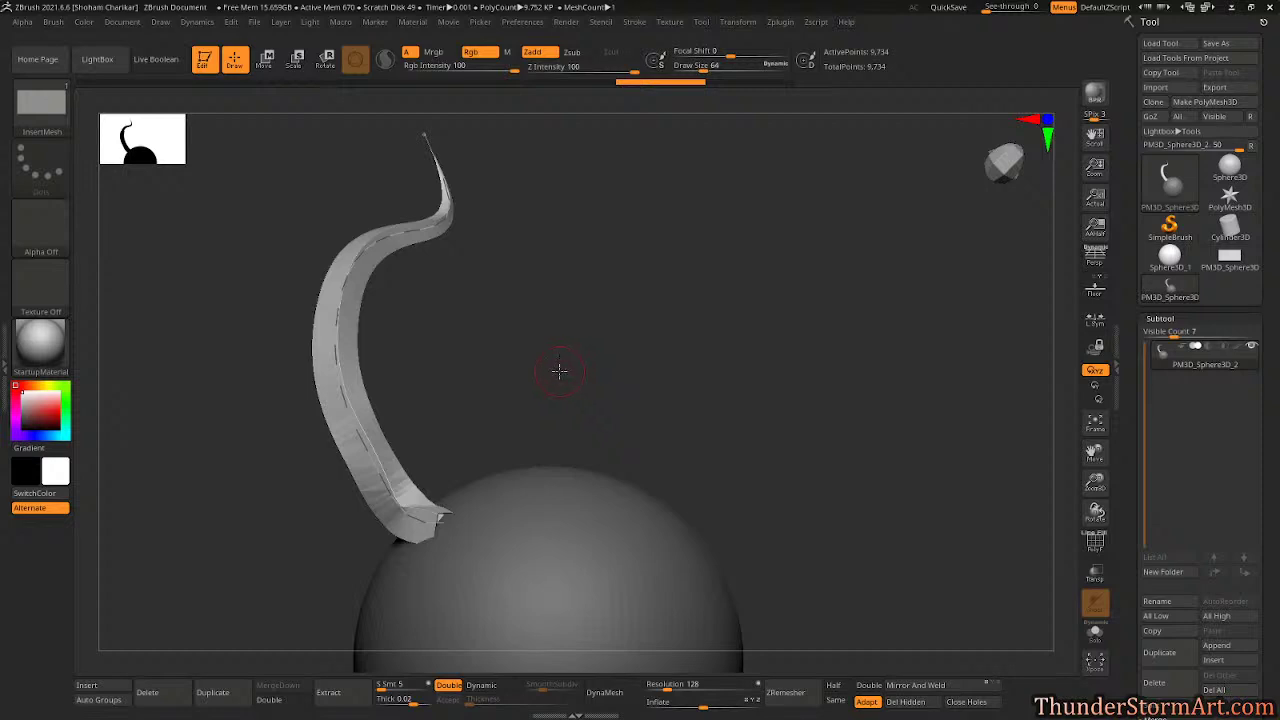
Step: Step back and forth through the tentacle's edit history and display the polyframe on the mesh
left_click_drag(560, 370, 528, 426)
key("ctrl")
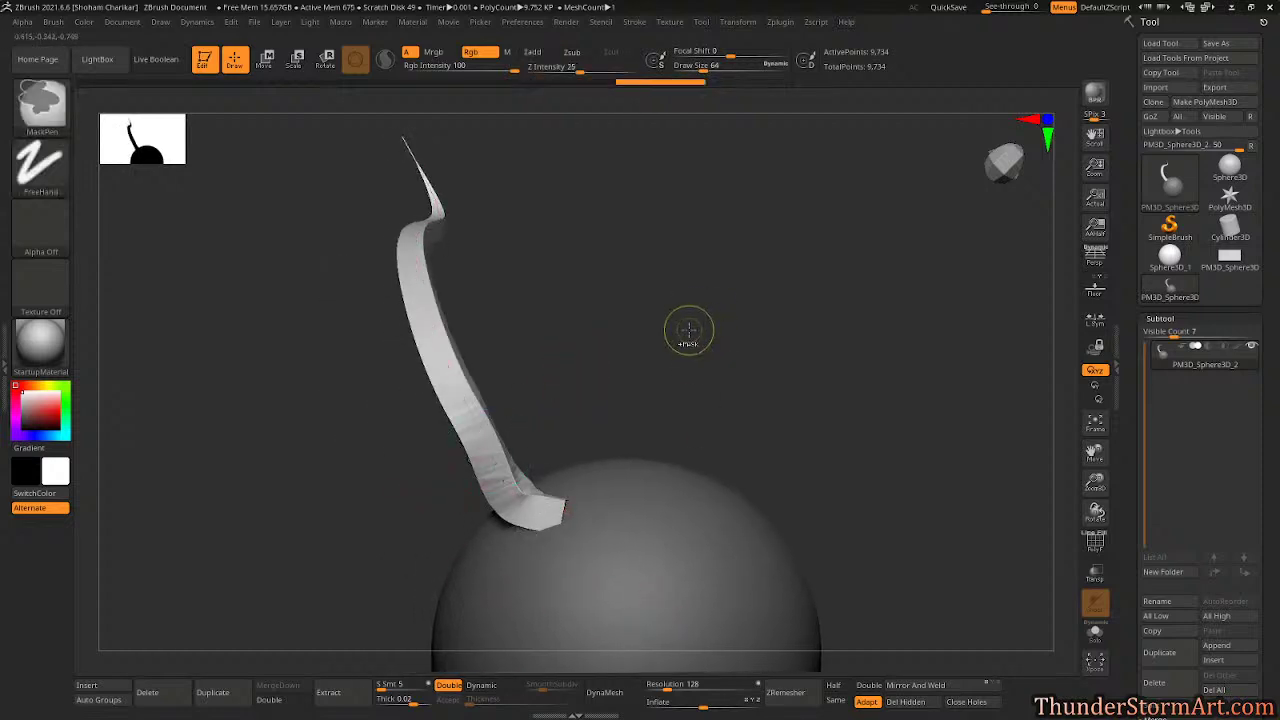
key("ctrl+z")
key("ctrl+z")
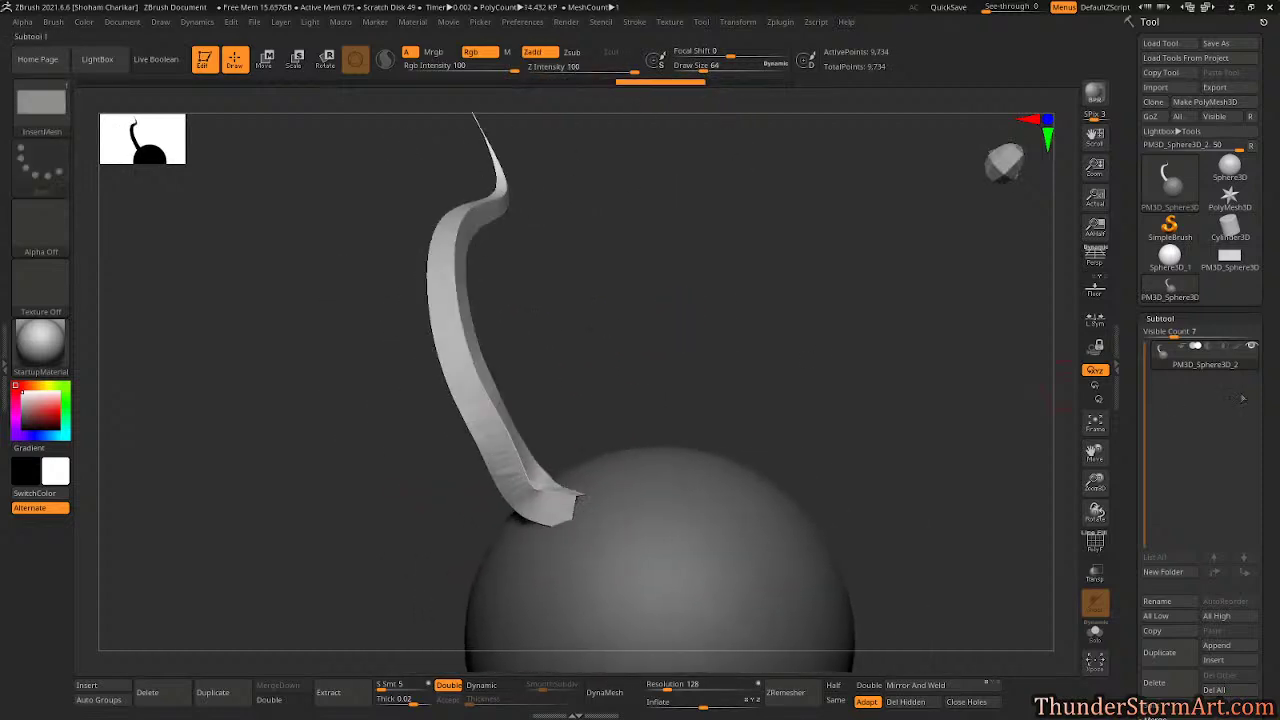
key("ctrl+z")
key("ctrl+z")
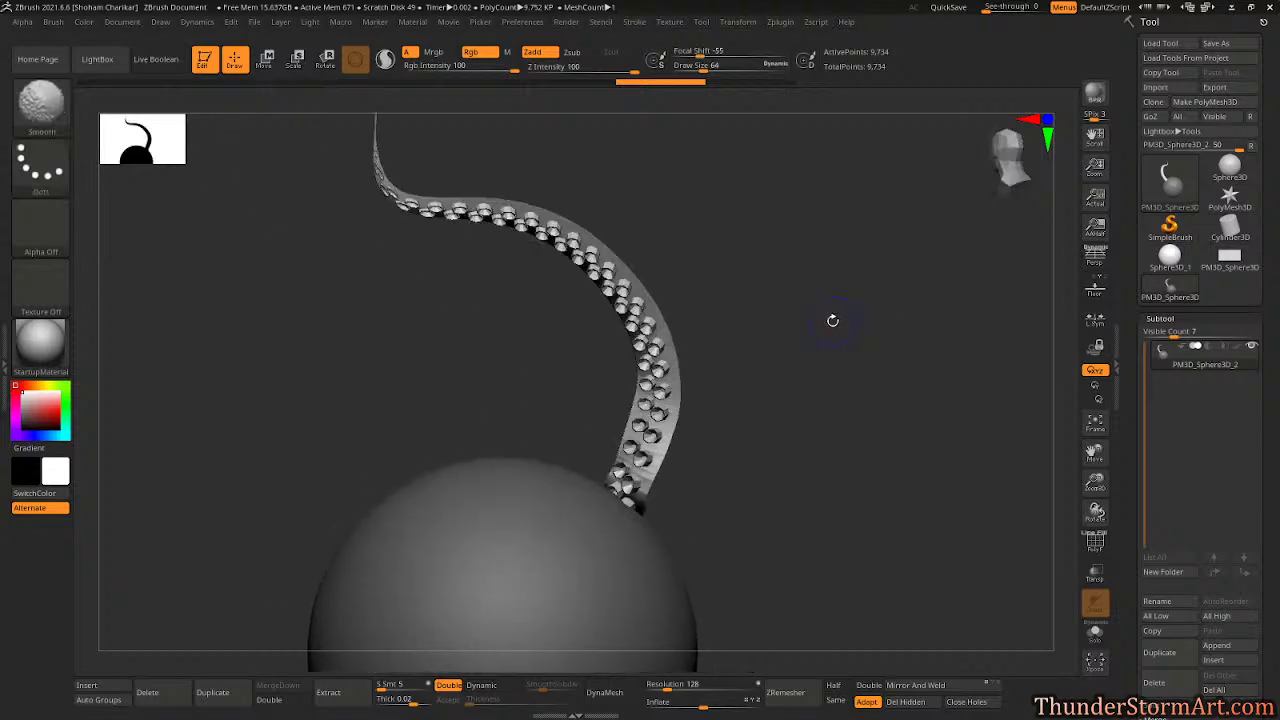
key("shift+f")
key("ctrl+shift+z")
key("ctrl+shift+z")
key("ctrl+shift+z")
key("ctrl+shift+z")
key("ctrl+shift+z")
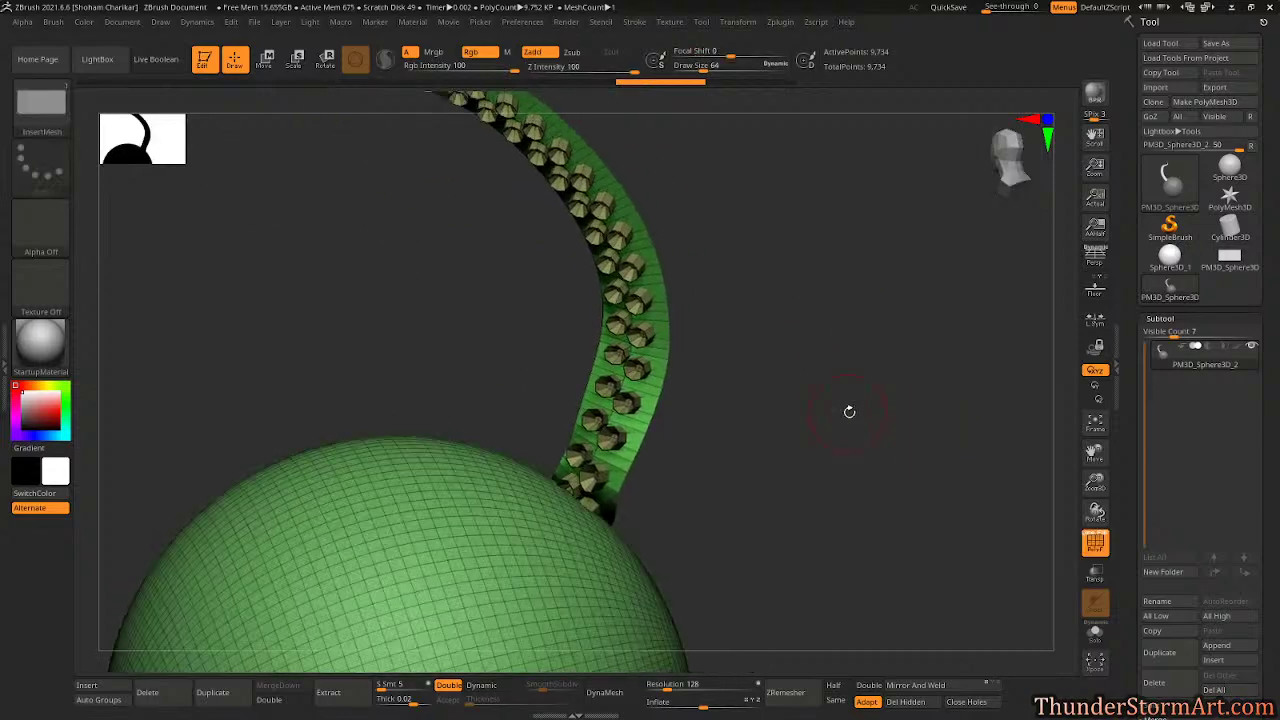
key("ctrl+shift+z")
key("ctrl+shift+z")
key("ctrl+shift+z")
Step: Turn on Dynamic Subdiv for the tentacle mesh, hide the polyframe, and raise the smooth subdivision level for a smoother preview
scroll(1200, 400, "down", 3)
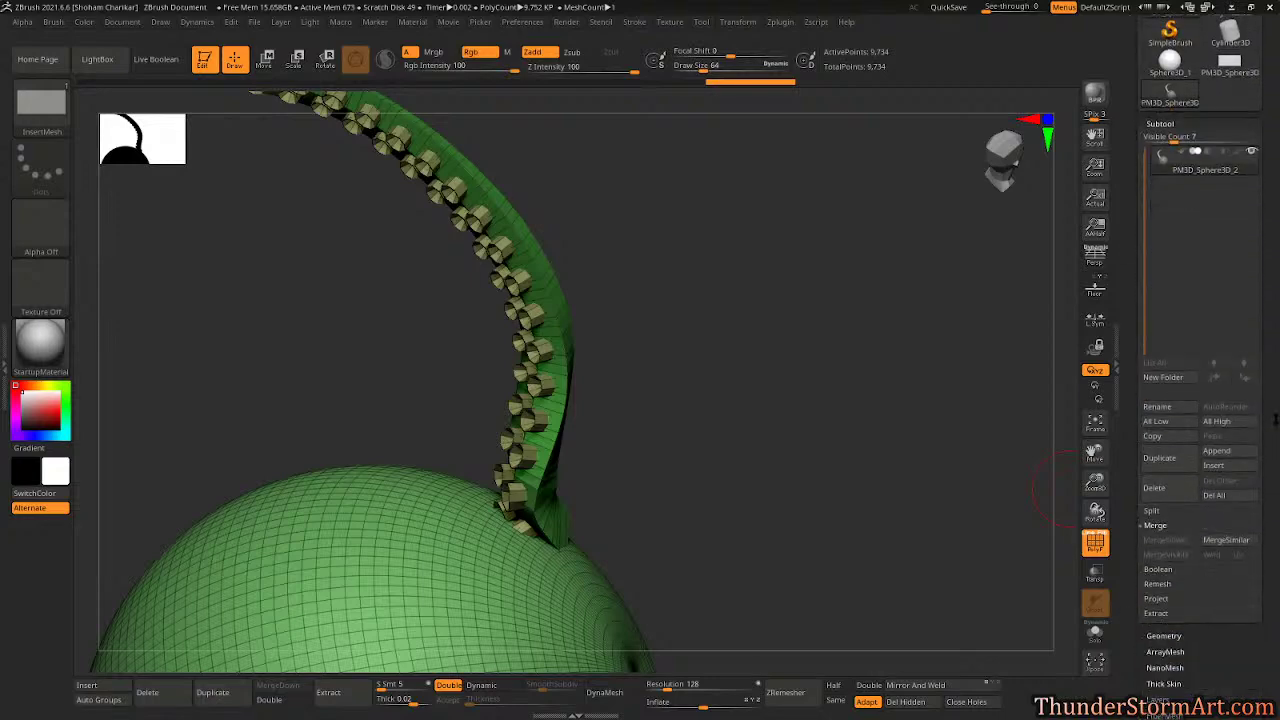
left_click(1178, 635)
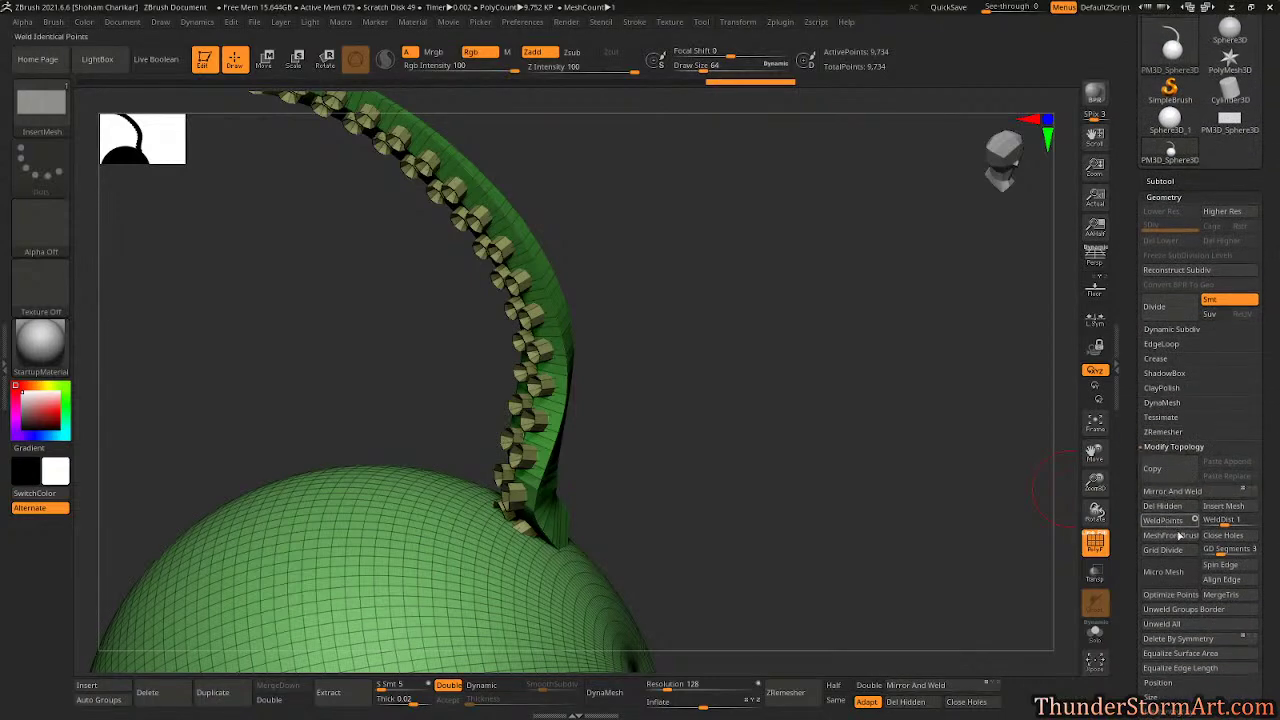
scroll(1272, 520, "down", 2)
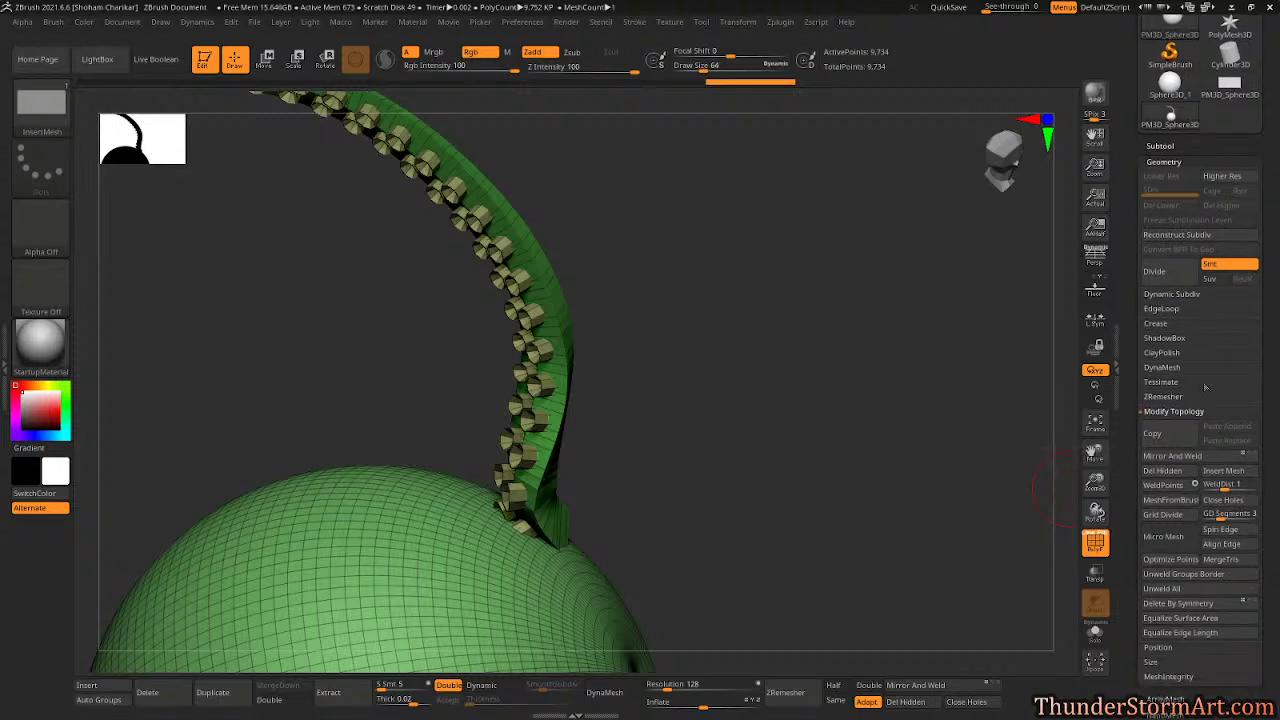
left_click(1162, 294)
left_click(1159, 312)
left_click_drag(870, 360, 811, 414)
key("shift+f")
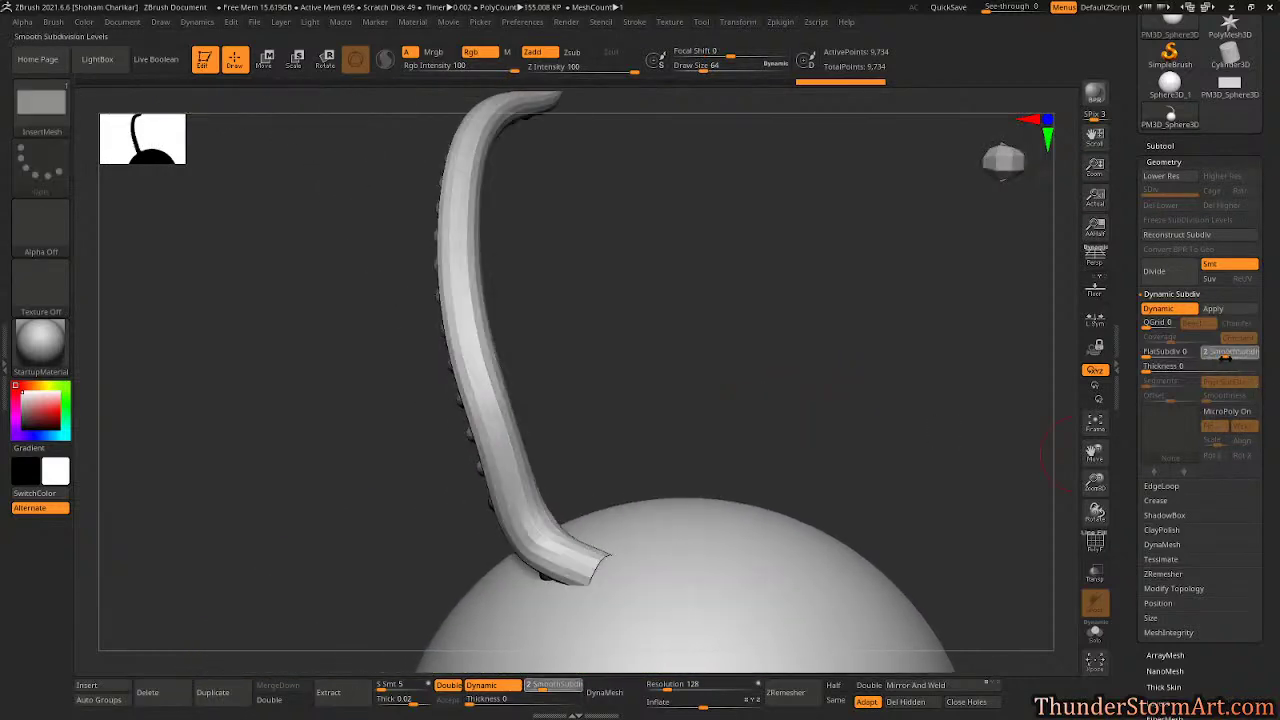
left_click(1240, 354)
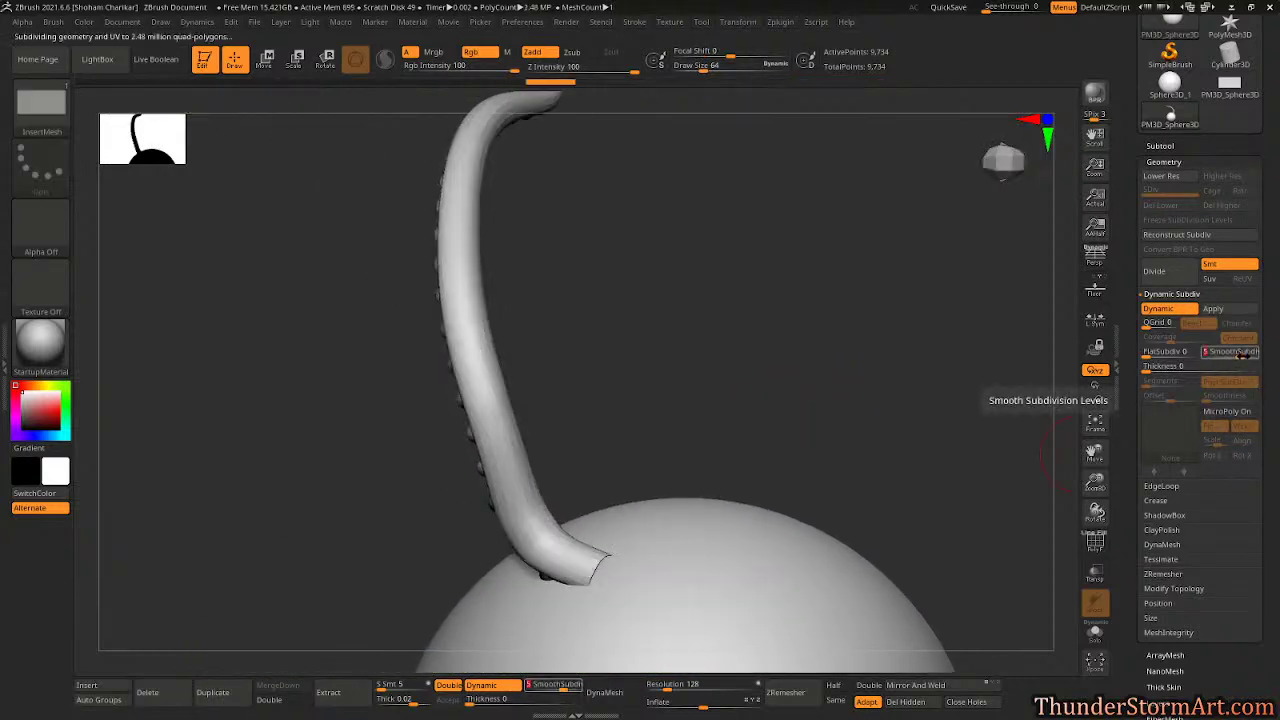
Step: Examine the smoothed tentacle, its open base and the topology options for welding points and closing holes
left_click_drag(834, 354, 713, 327)
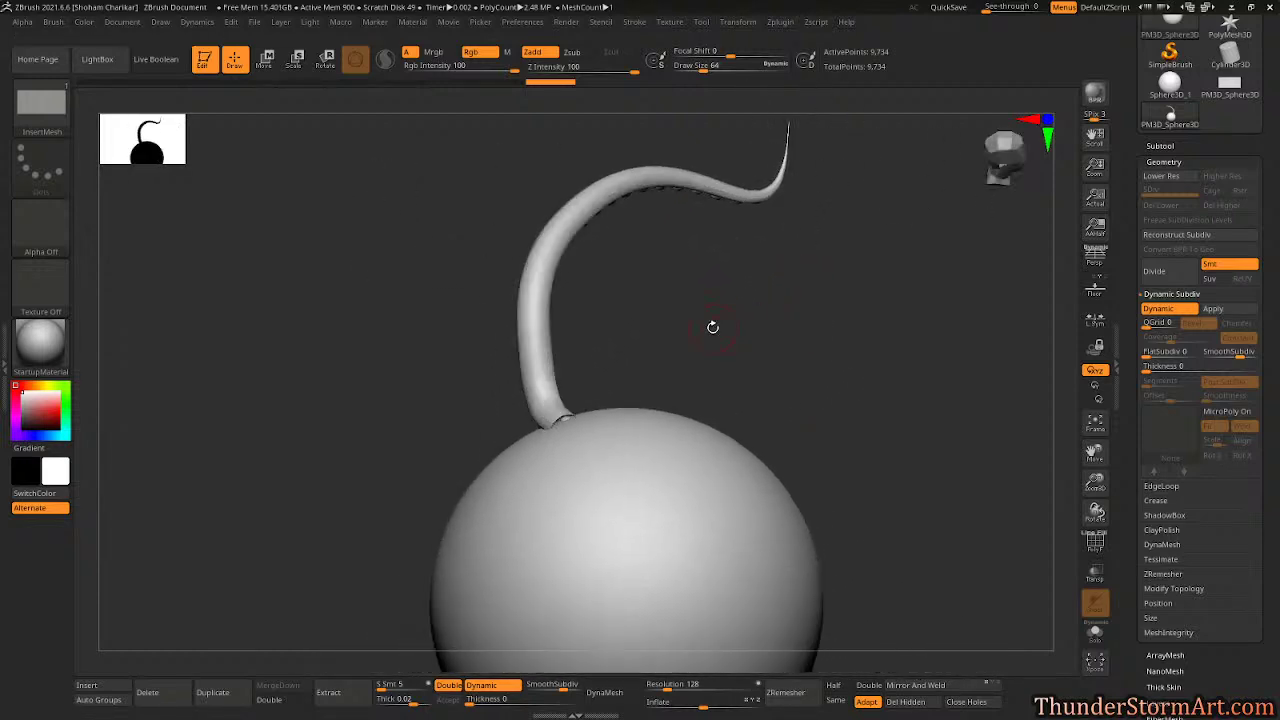
left_click_drag(561, 418, 771, 211)
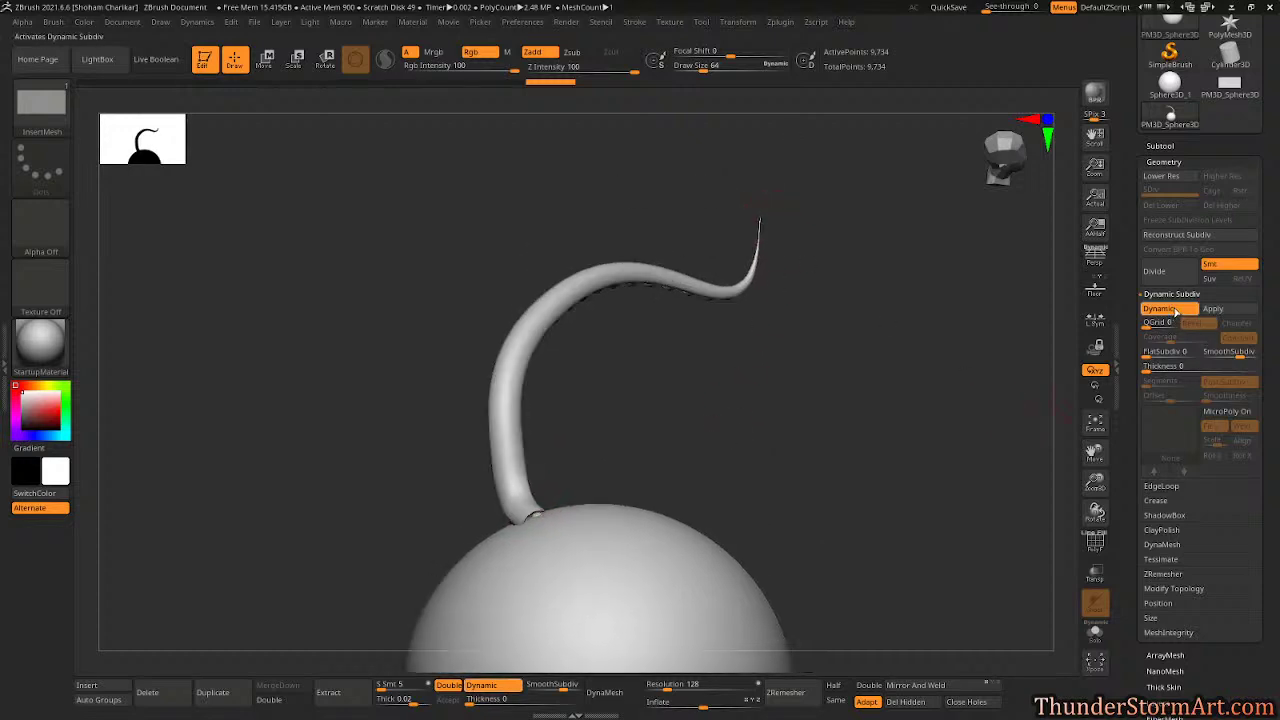
scroll(1276, 340, "down", 3)
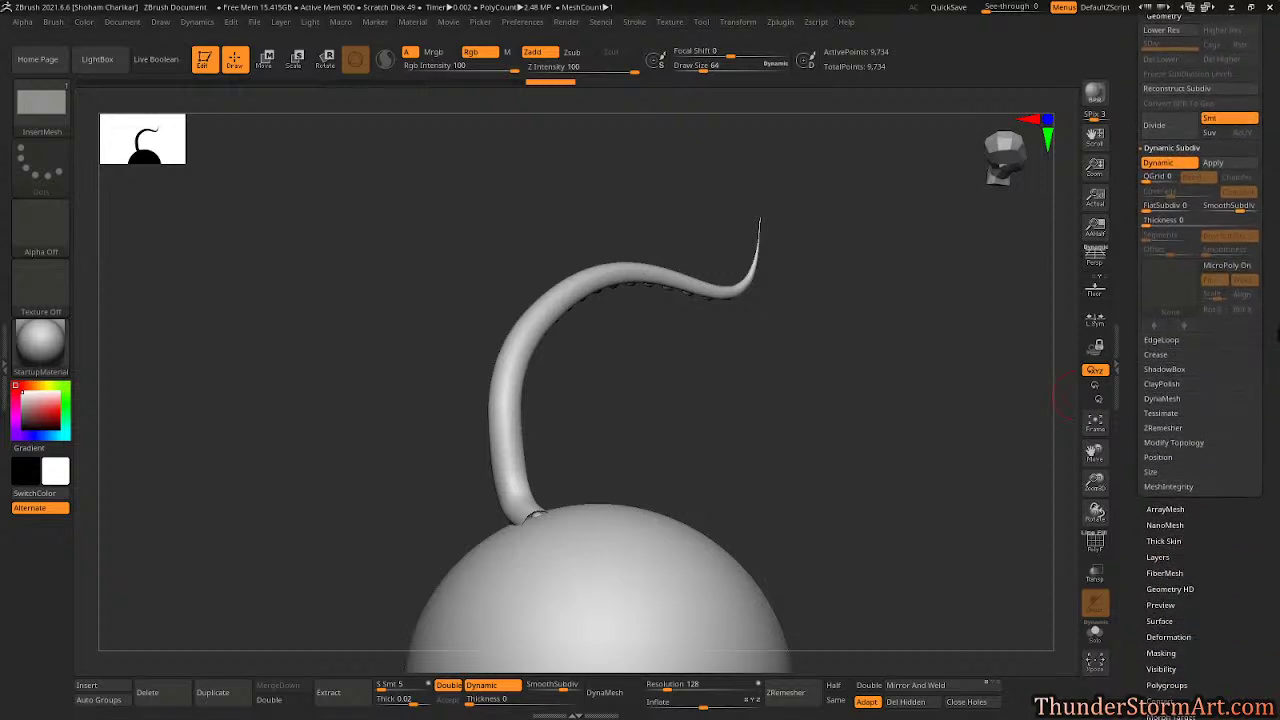
left_click(1165, 445)
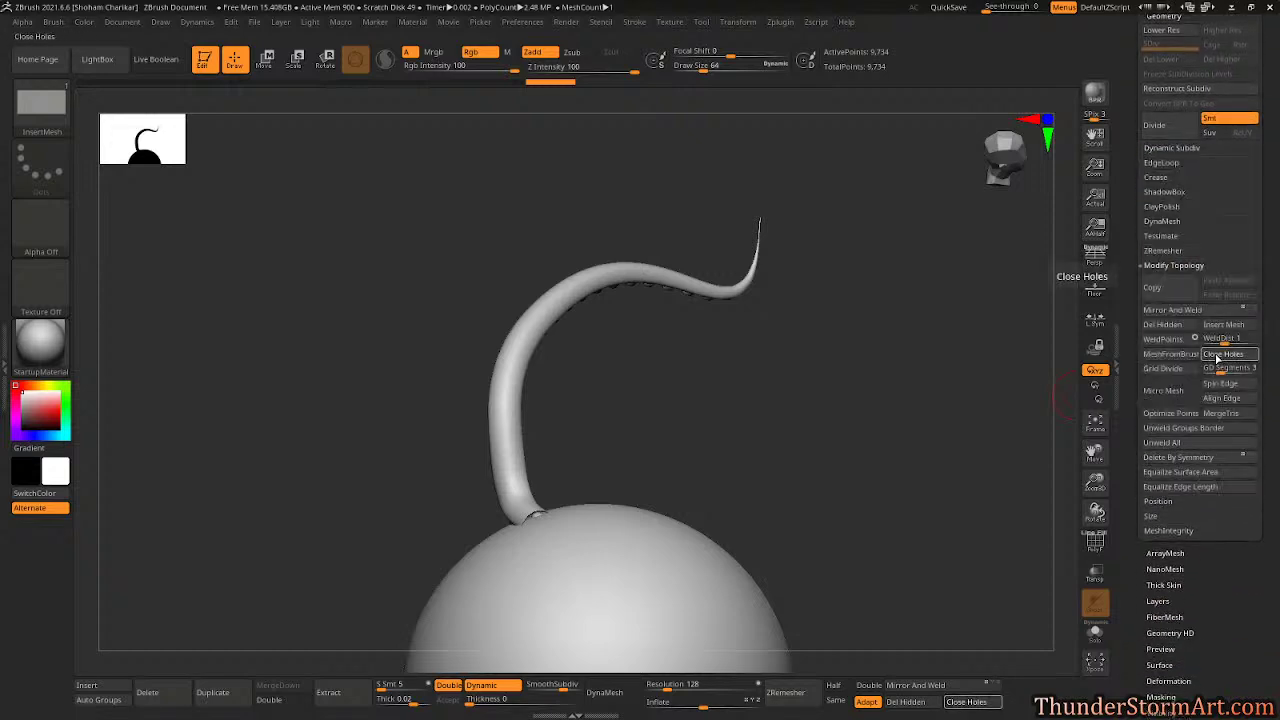
left_click_drag(732, 263, 660, 416)
scroll(1276, 283, "up", 3)
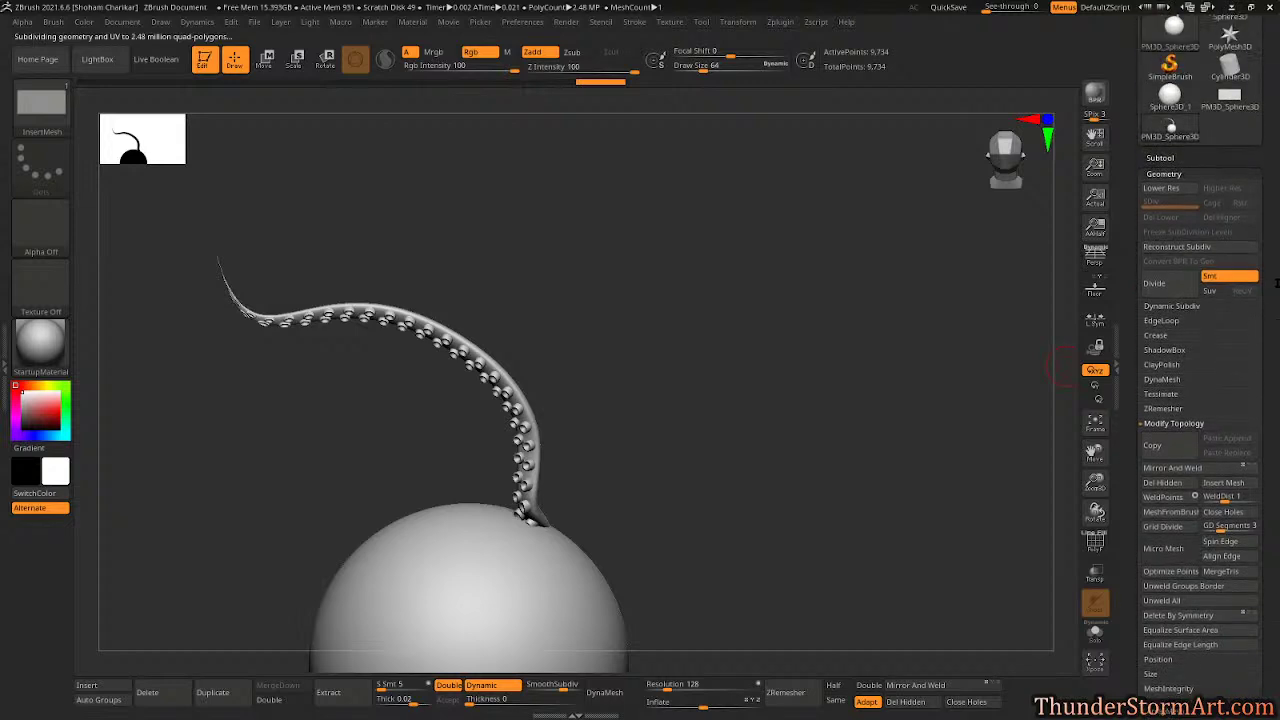
Step: Apply the Dynamic Subdiv preview to convert it into real subdivision levels on the mesh
scroll(1277, 283, "down", 2)
left_click(1168, 268)
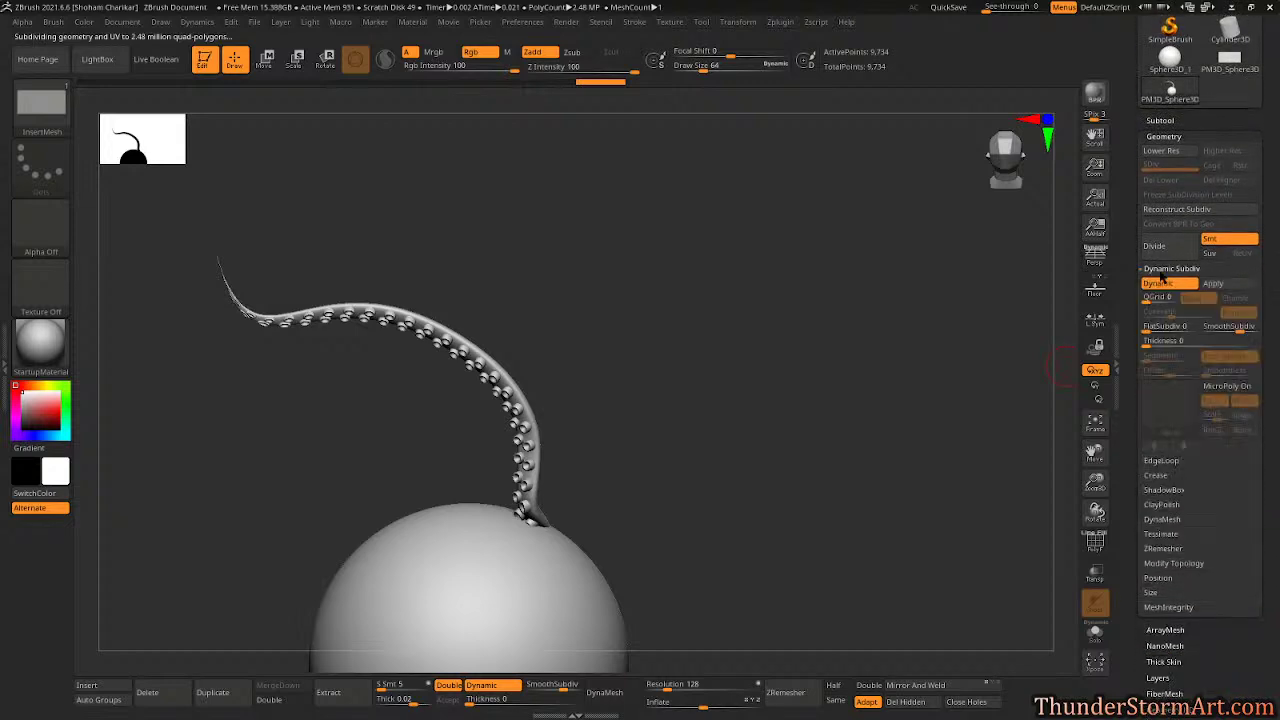
left_click_drag(547, 419, 650, 430)
left_click(1230, 326)
left_click(1213, 283)
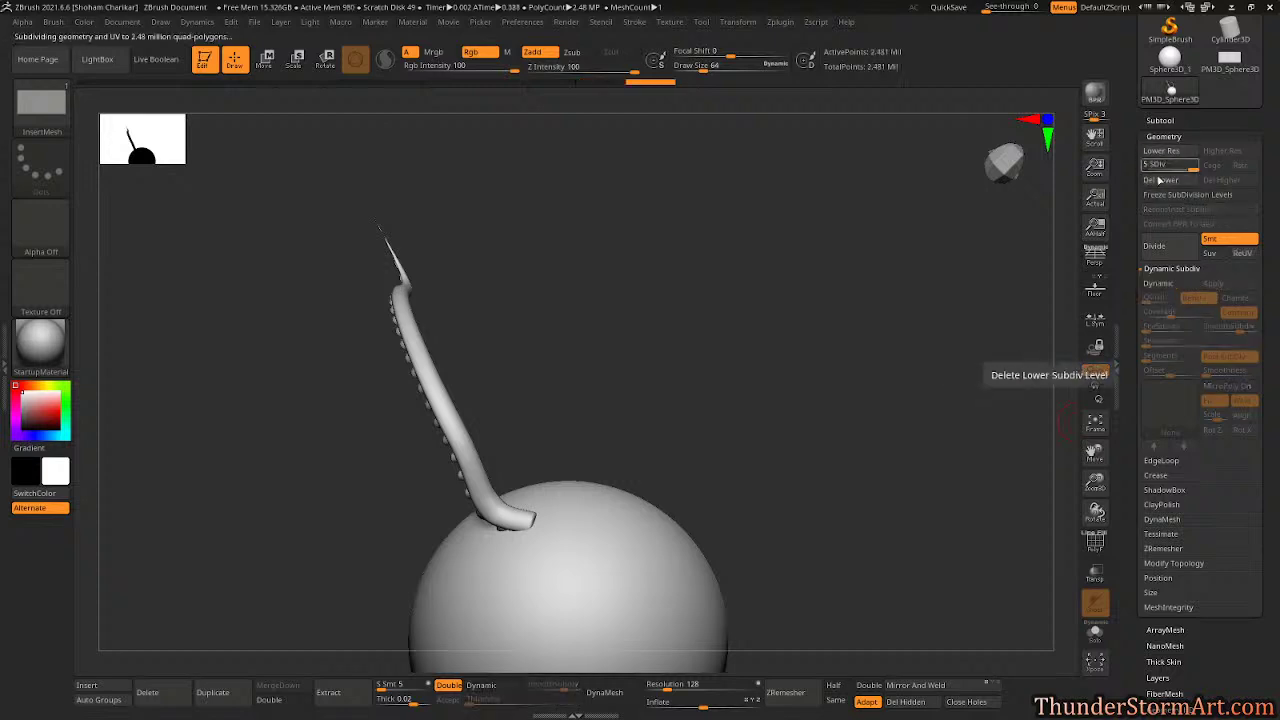
Step: Compare the tentacle at its lowest subdivision level and at level 5, viewing it from several angles
left_click_drag(825, 316, 851, 275, "alt")
left_click_drag(668, 283, 740, 312)
left_click_drag(1190, 168, 1147, 166)
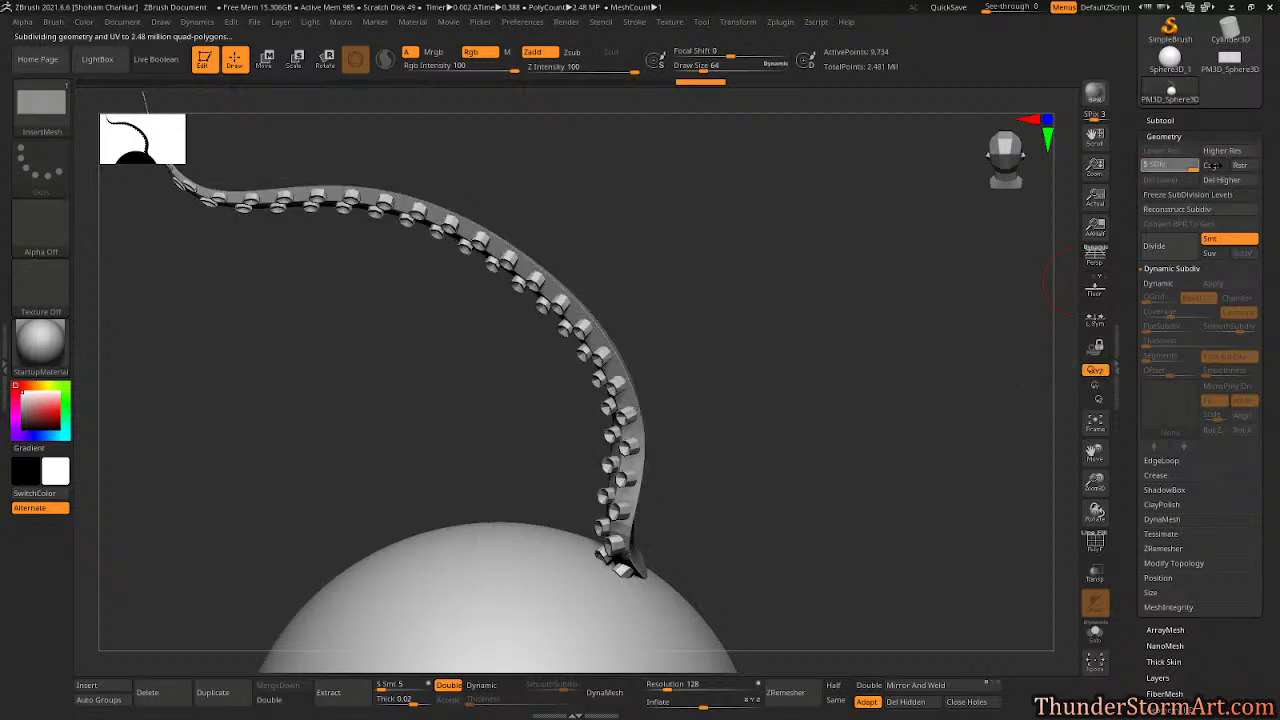
left_click_drag(892, 327, 777, 371)
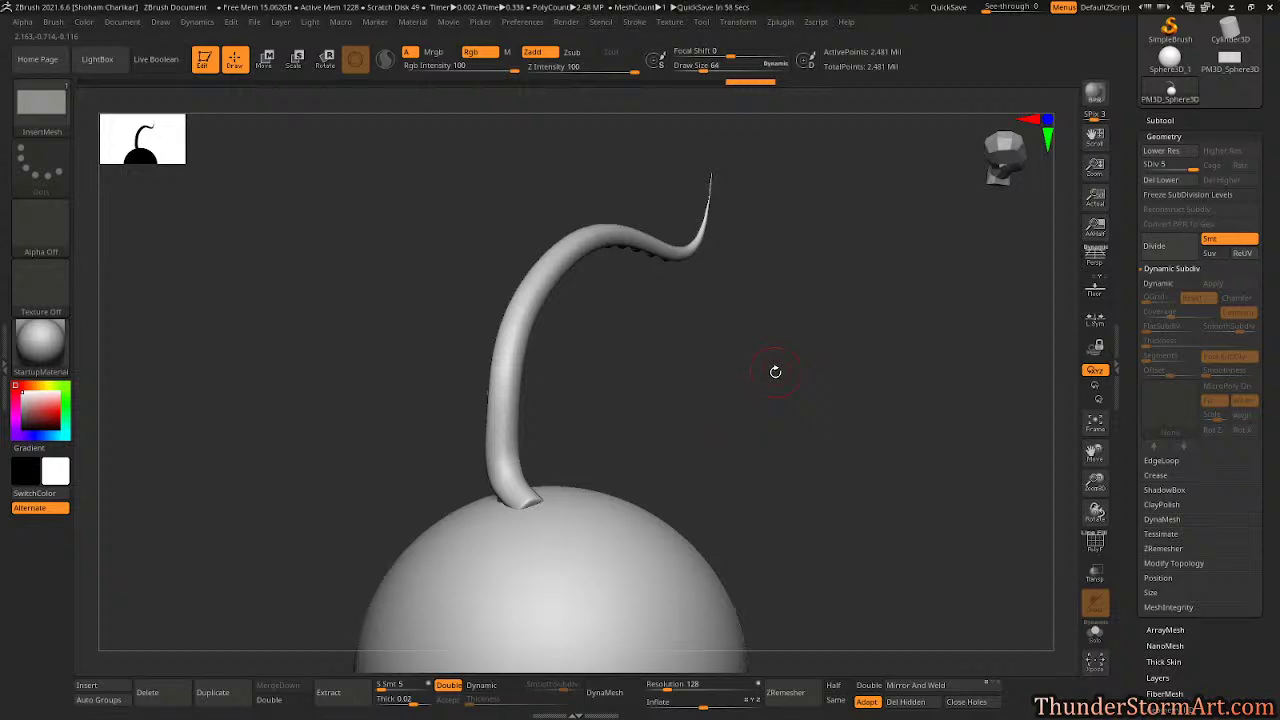
left_click_drag(820, 394, 634, 336)
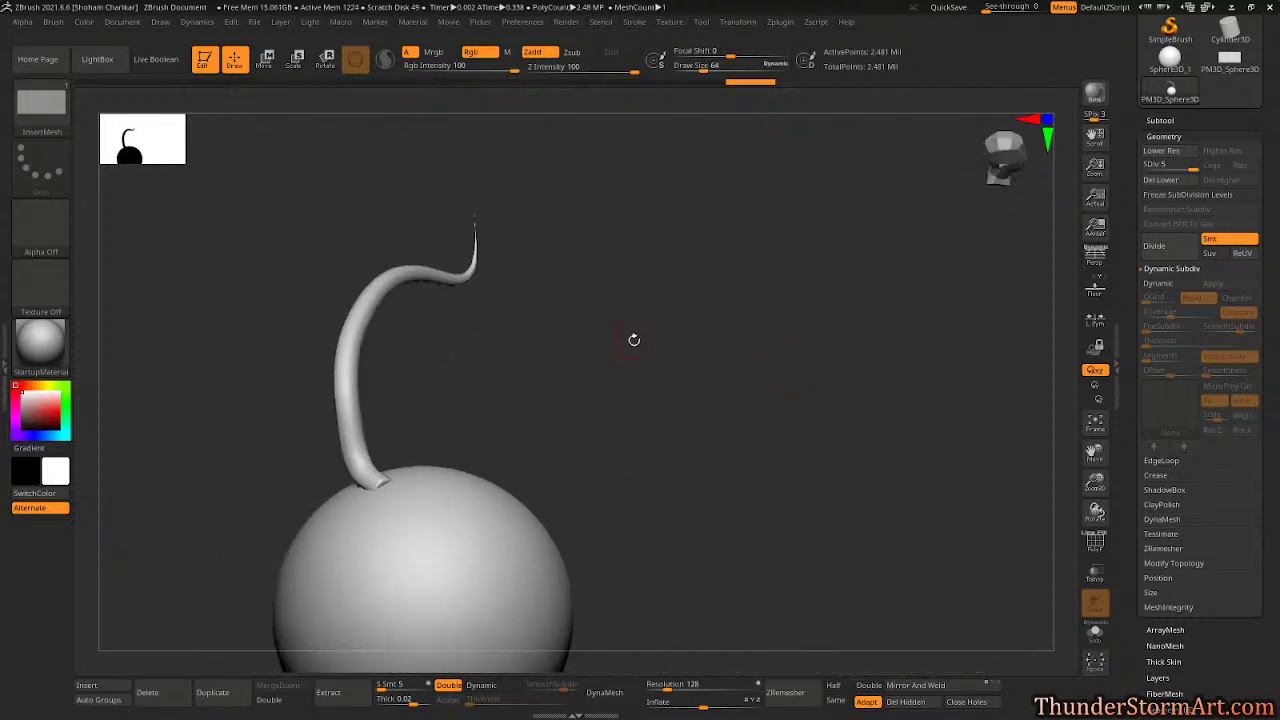